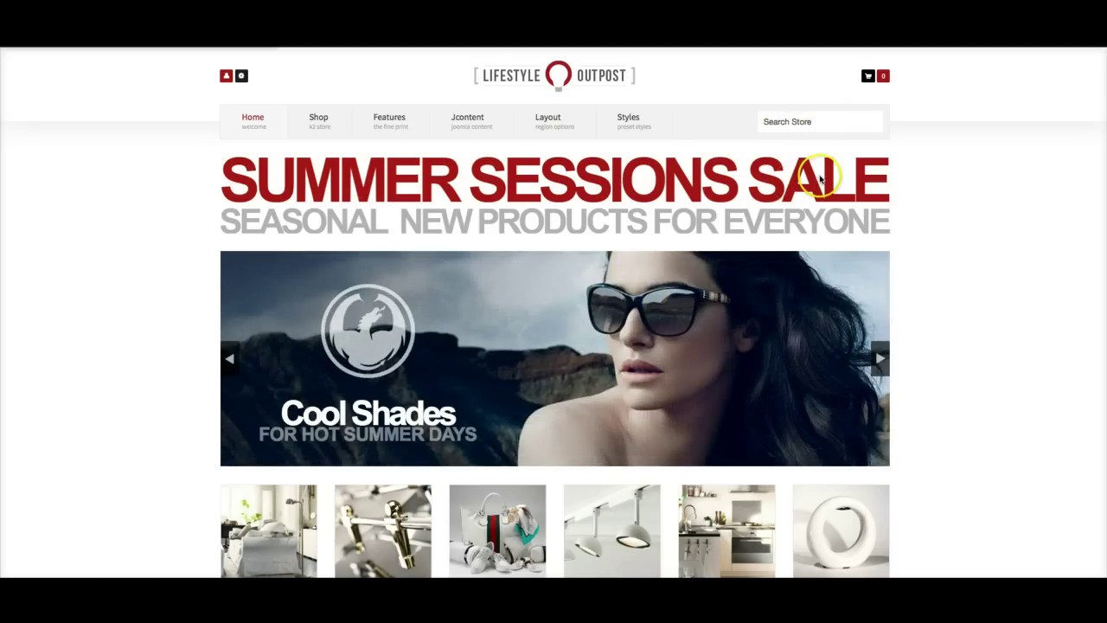
Scroll down the home page past the Designer Handbag, Air Purifier, Desk Chair and Anenome Light products to the promo banners.
scroll(568, 179, down, 3)
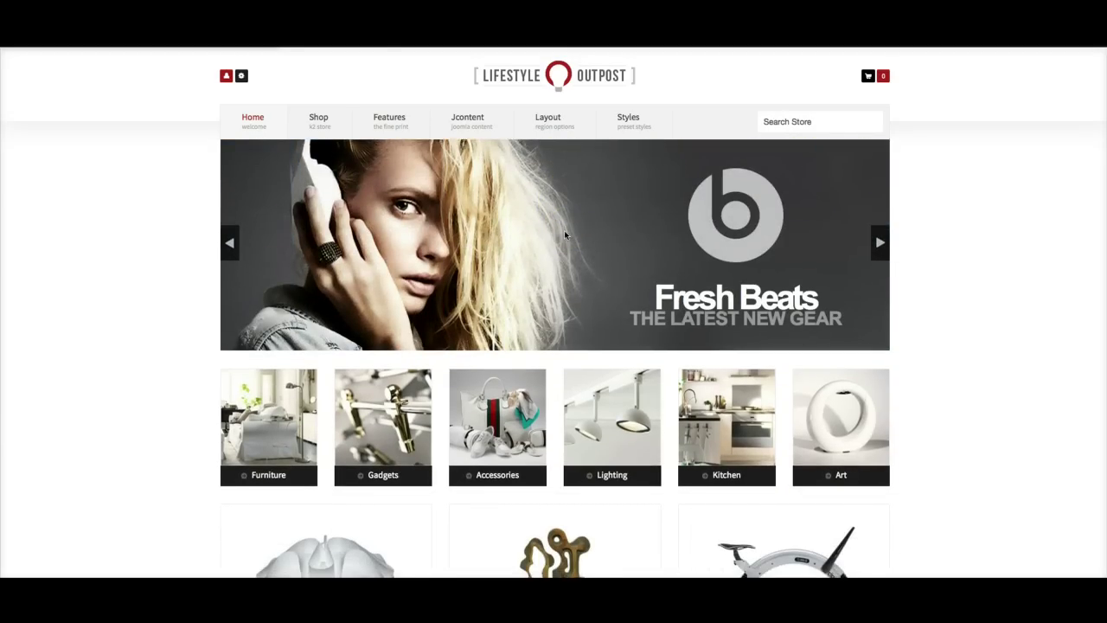
scroll(564, 232, down, 4)
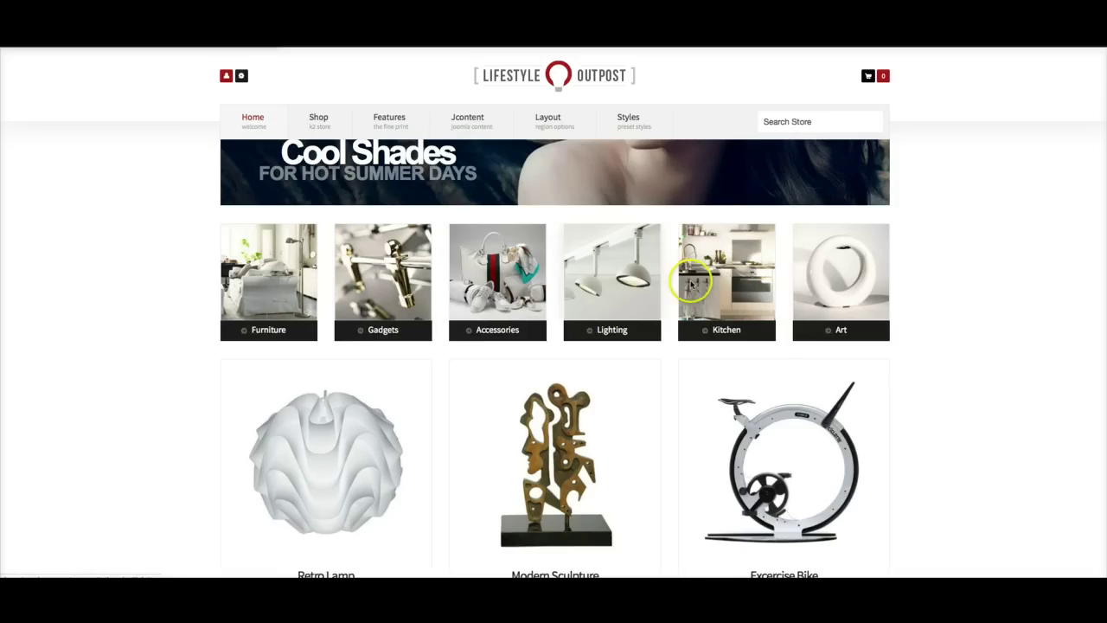
scroll(783, 303, down, 3)
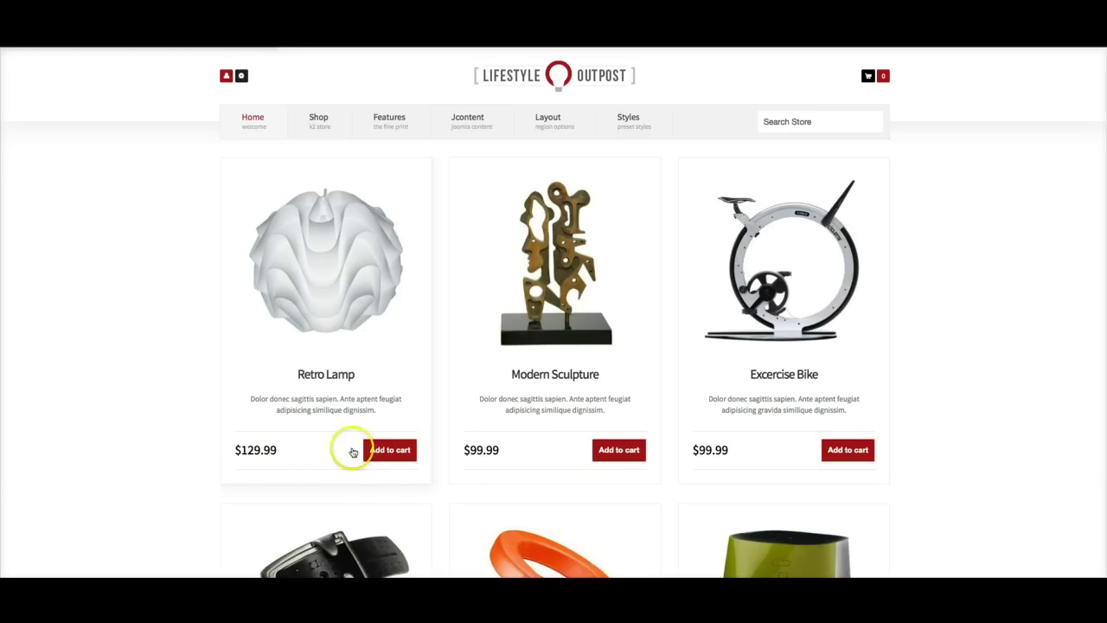
mouse_move(342, 316)
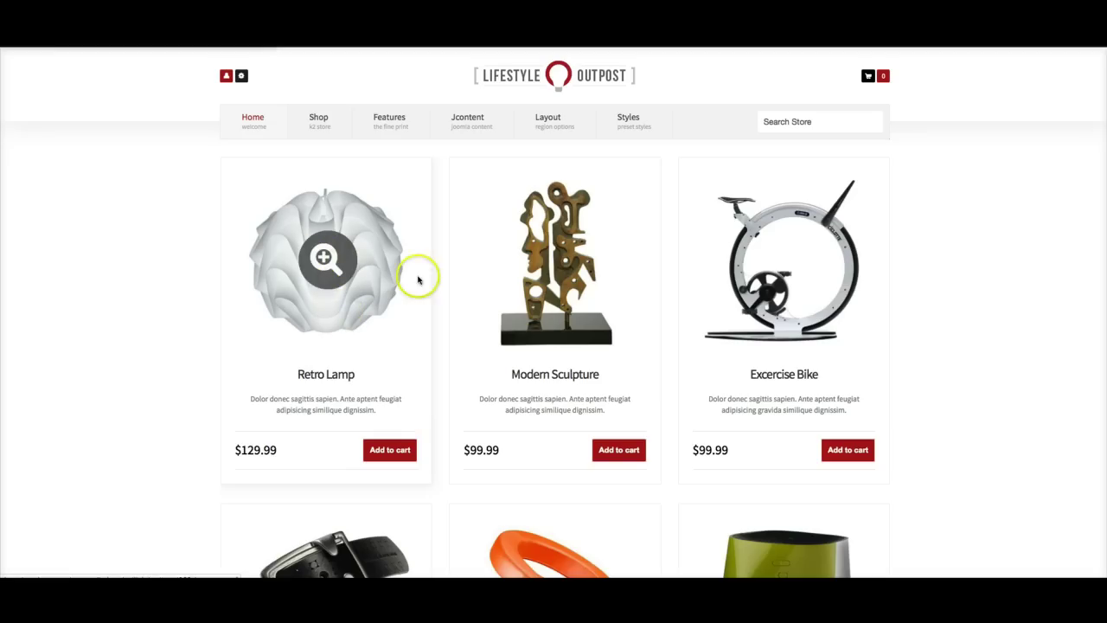
scroll(551, 387, down, 10)
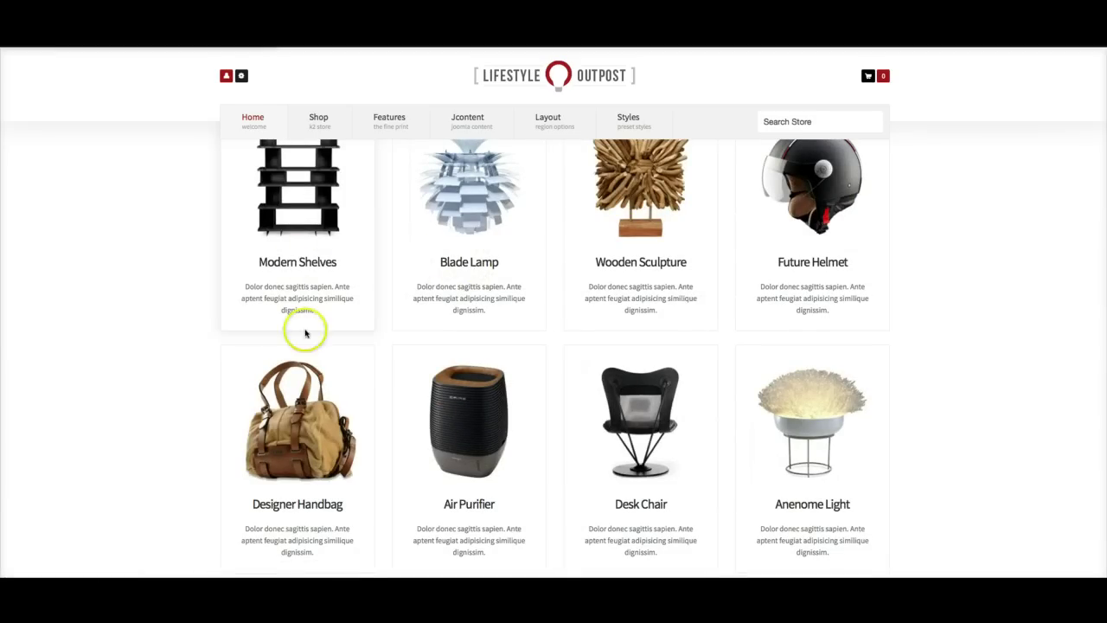
scroll(297, 423, up, 2)
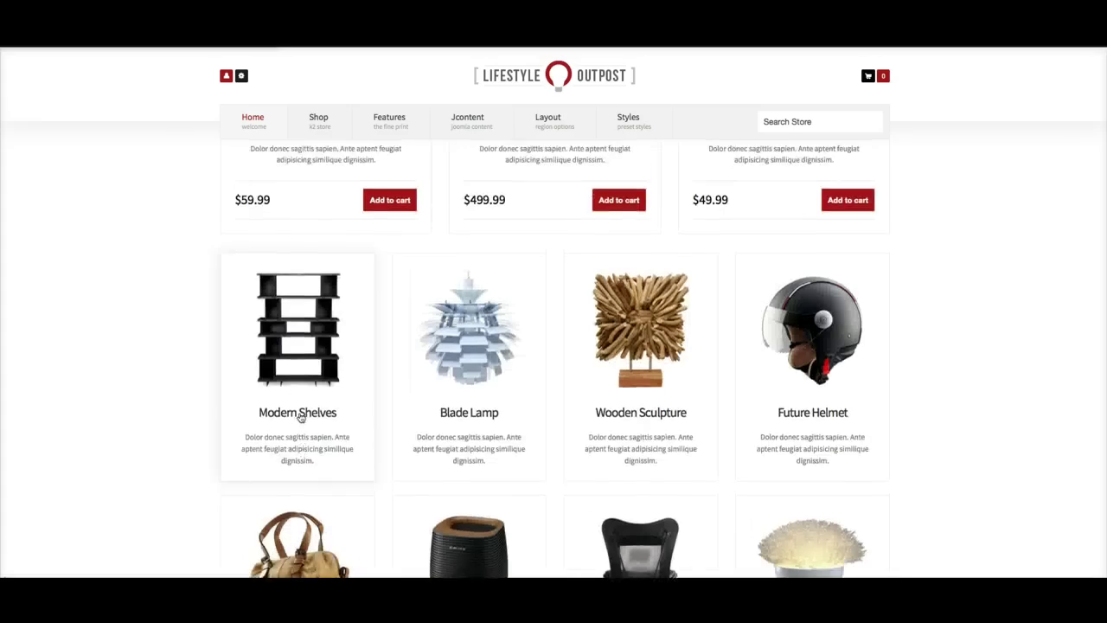
scroll(300, 417, up, 3)
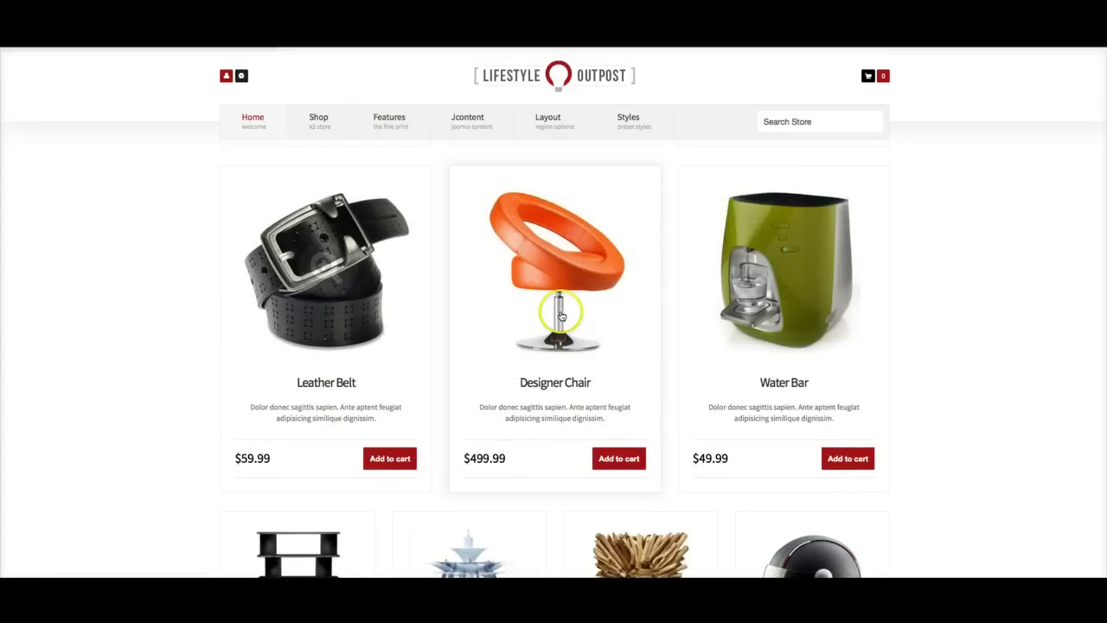
scroll(558, 311, down, 5)
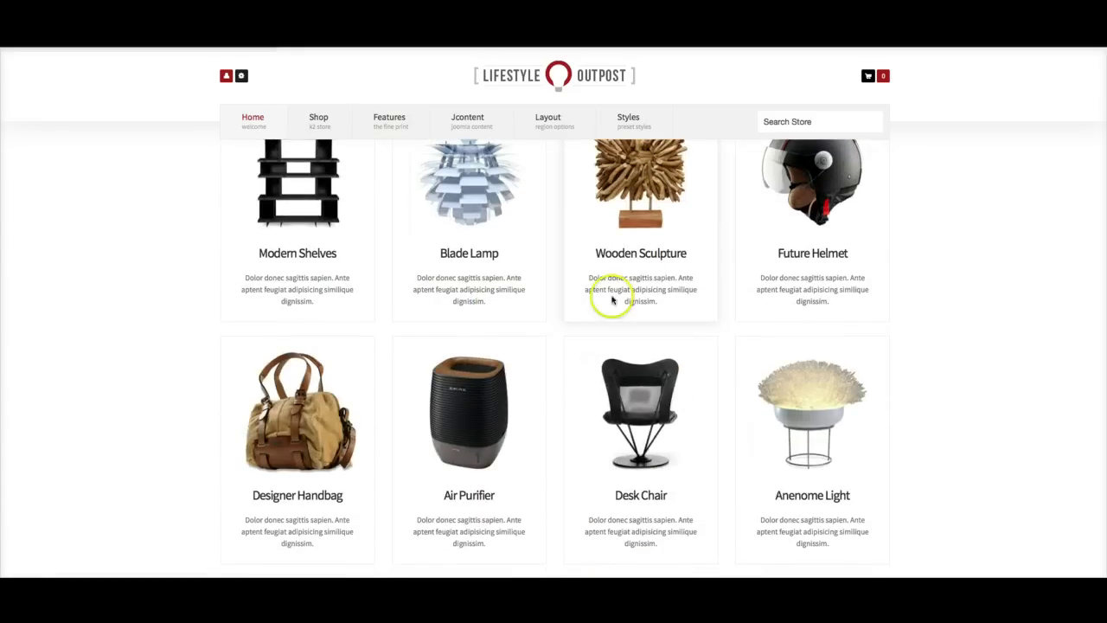
scroll(322, 420, down, 2)
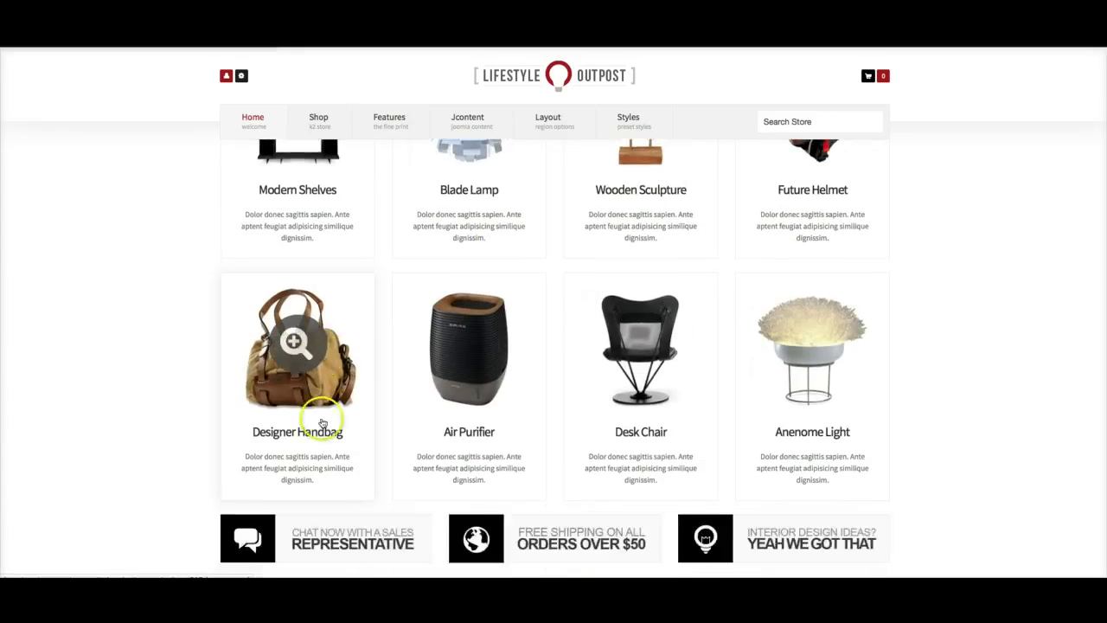
Scroll down to the storefront's footer links, then back up to the top of the page.
scroll(630, 375, down, 1)
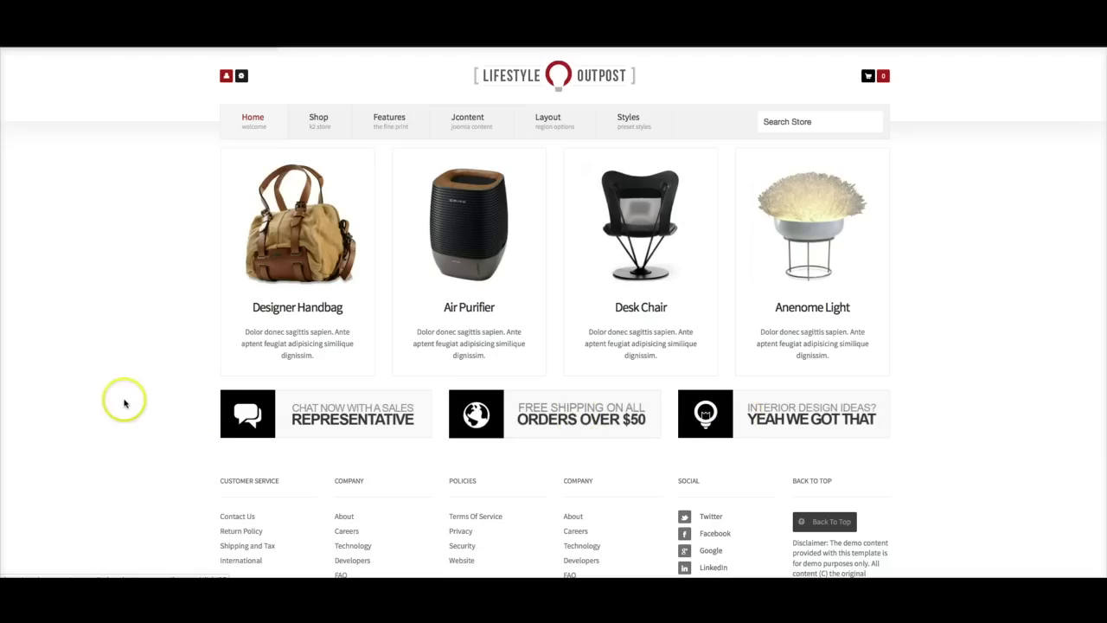
scroll(121, 403, down, 2)
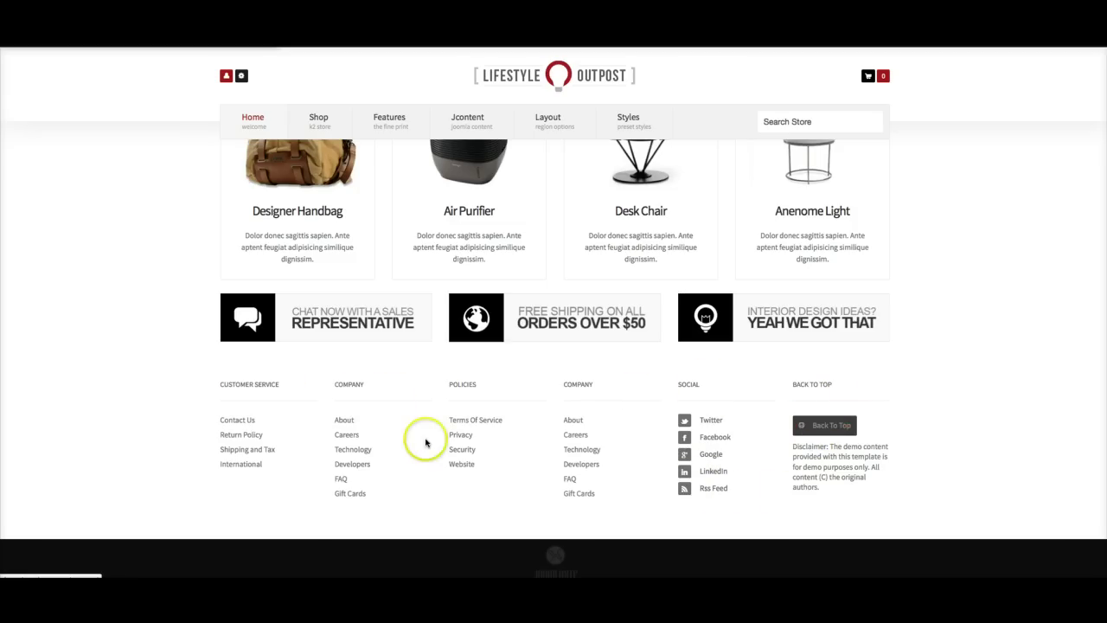
scroll(425, 440, down, 1)
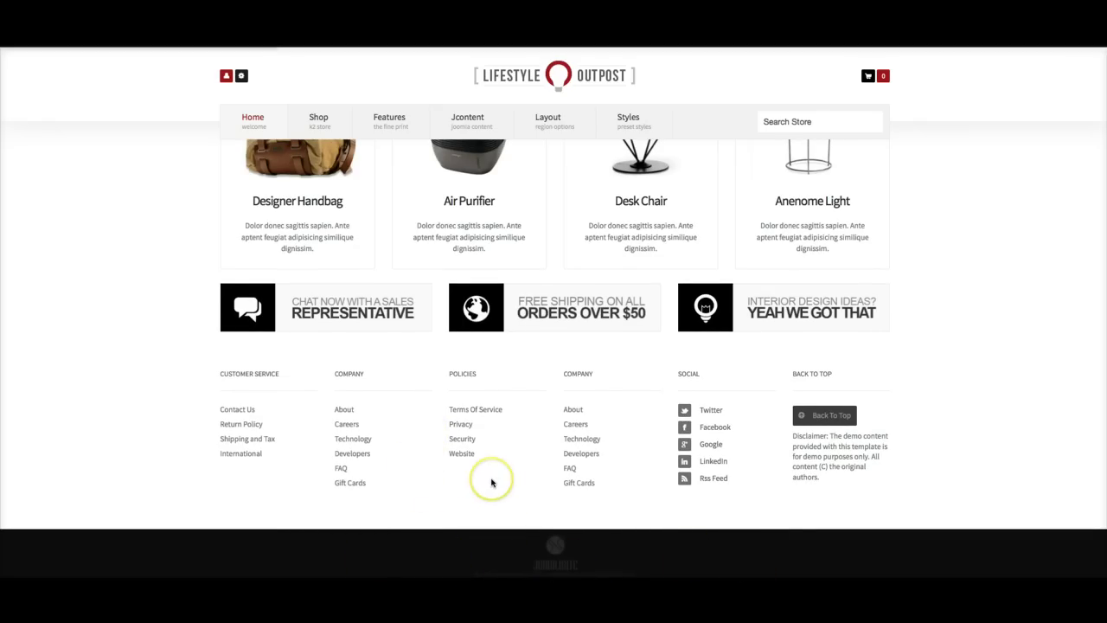
scroll(495, 490, up, 2)
scroll(492, 483, up, 8)
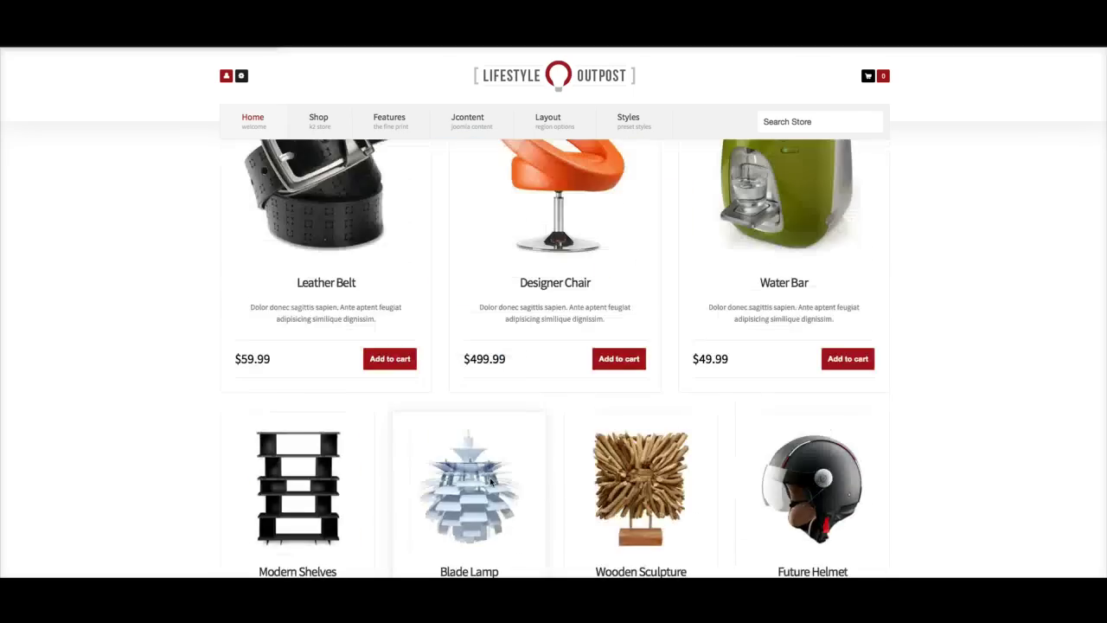
scroll(490, 482, up, 10)
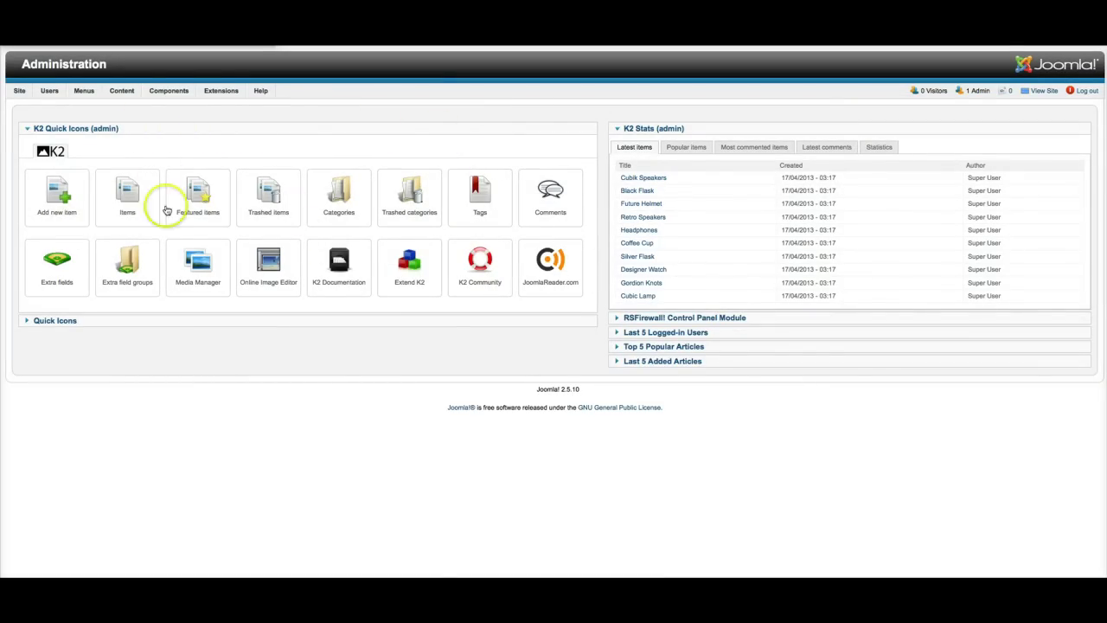
Open the Cubik Speakers item from the K2 Items list for editing.
mouse_move(173, 94)
mouse_move(170, 179)
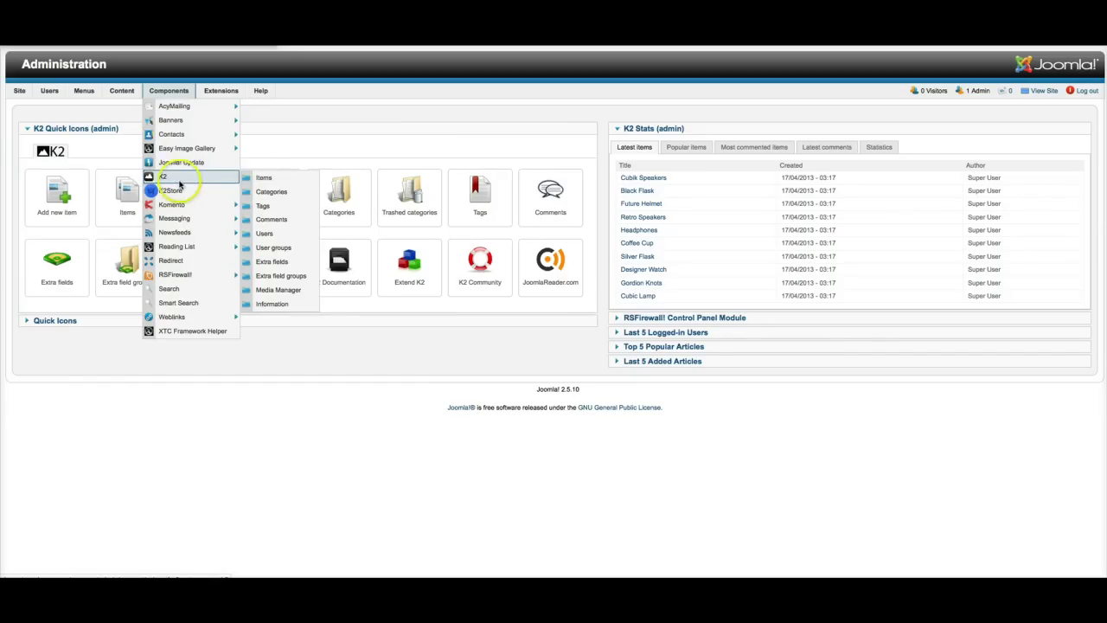
click(257, 179)
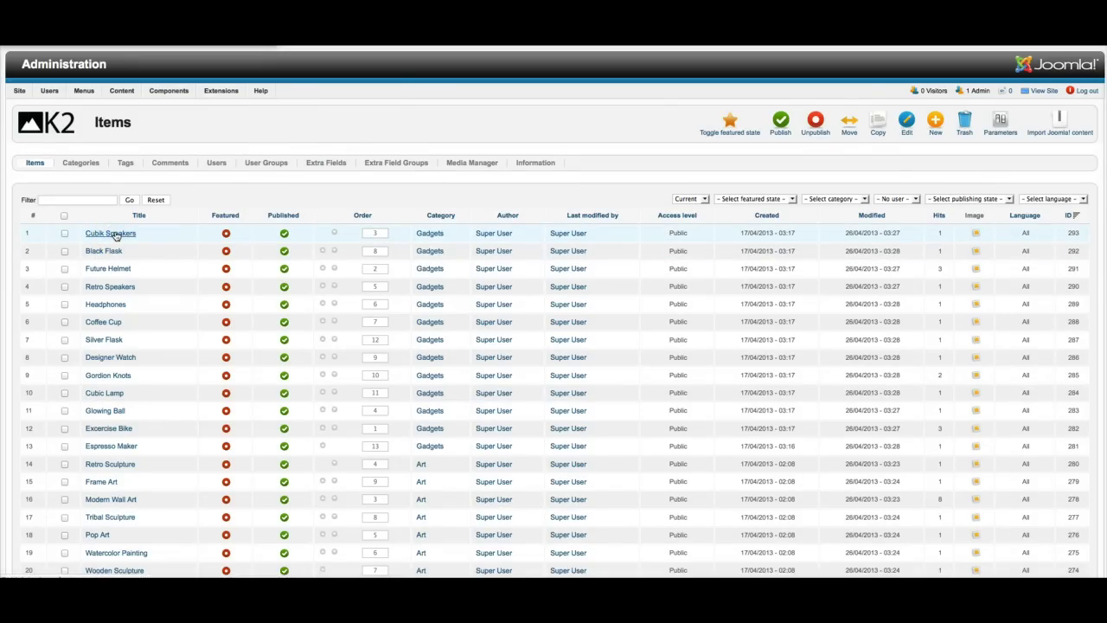
click(115, 234)
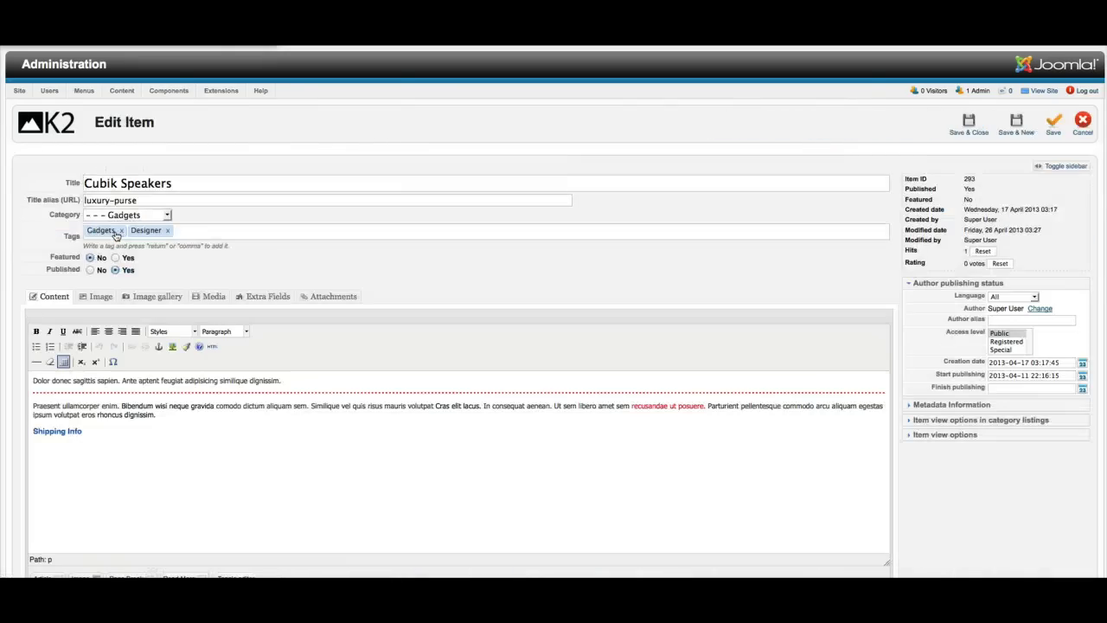
Scroll through the item form and check the choices for enabling the cart.
scroll(305, 249, down, 2)
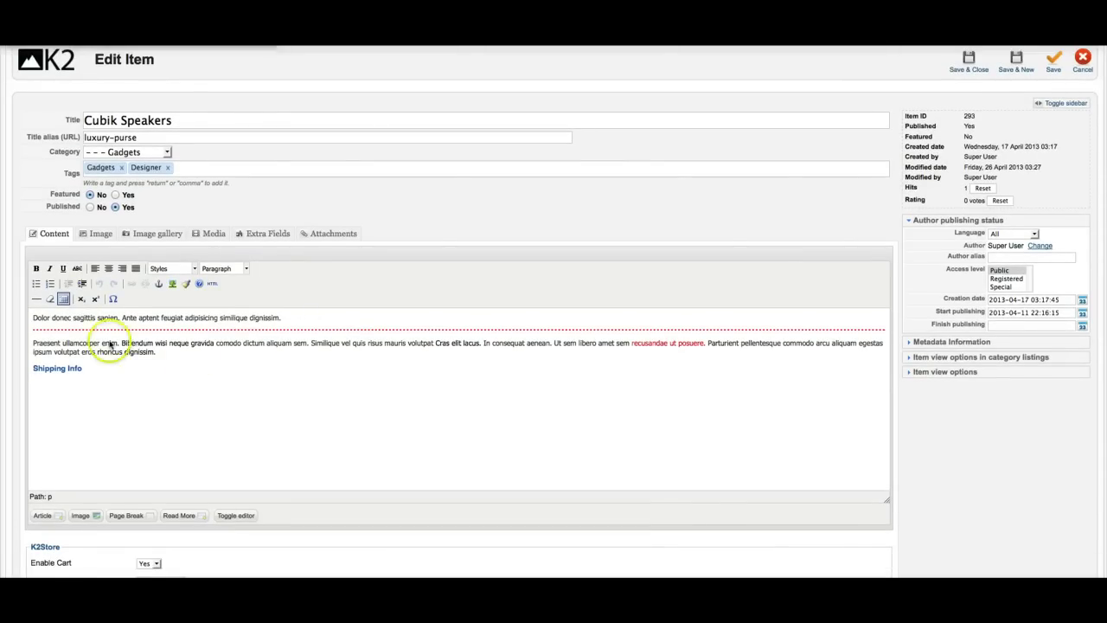
scroll(156, 353, down, 4)
scroll(159, 353, down, 2)
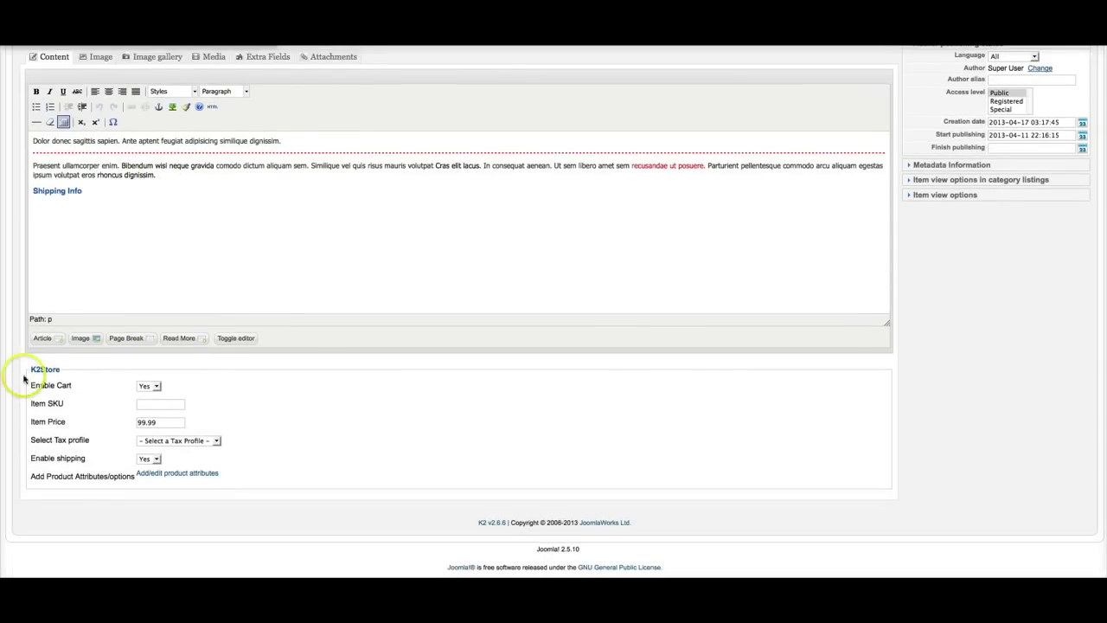
click(157, 387)
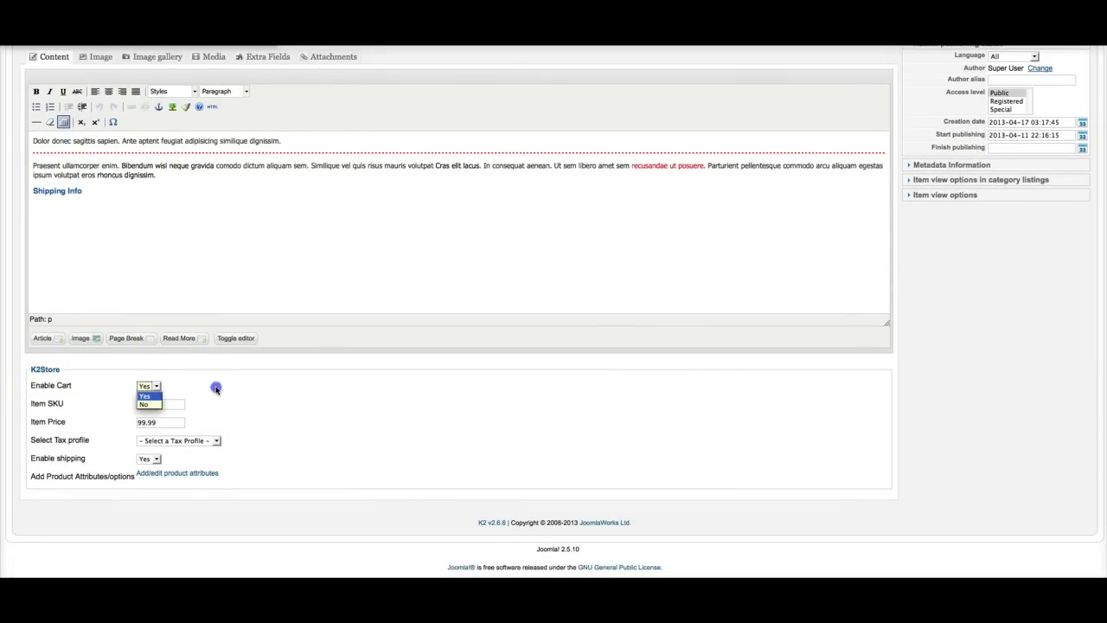
scroll(191, 372, up, 4)
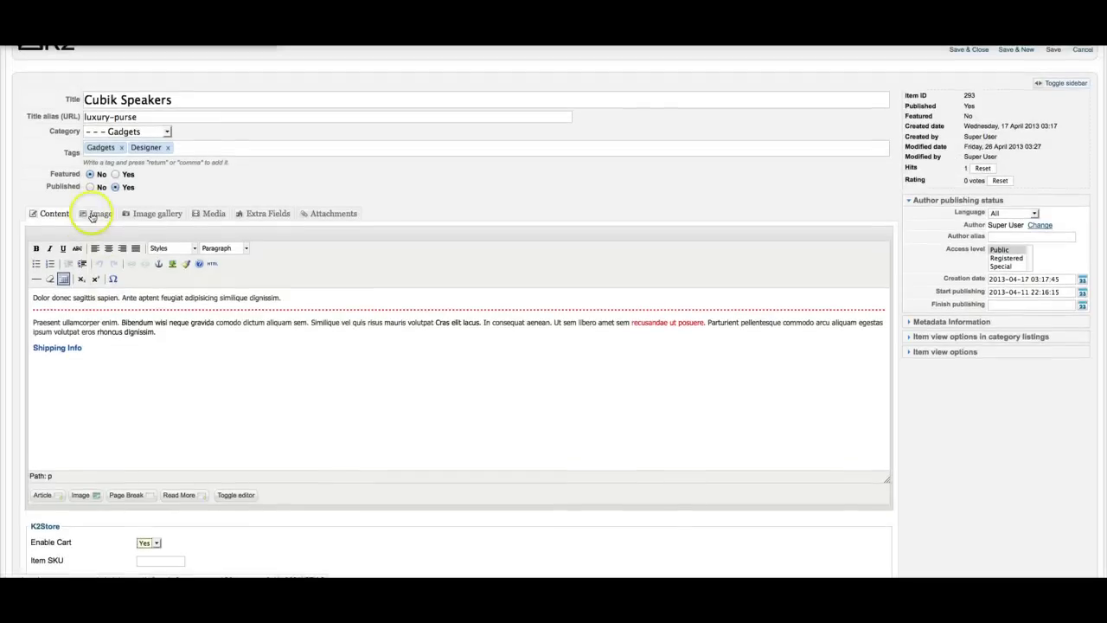
Review the item's Image, Image gallery, Media, Extra Fields and Attachments sections.
click(94, 216)
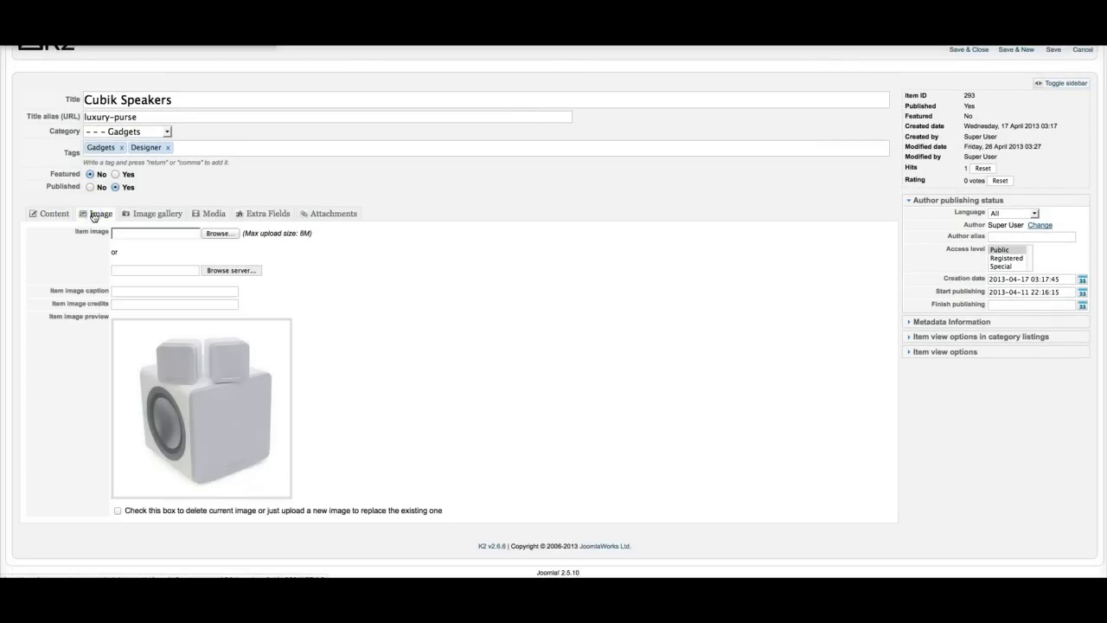
click(165, 216)
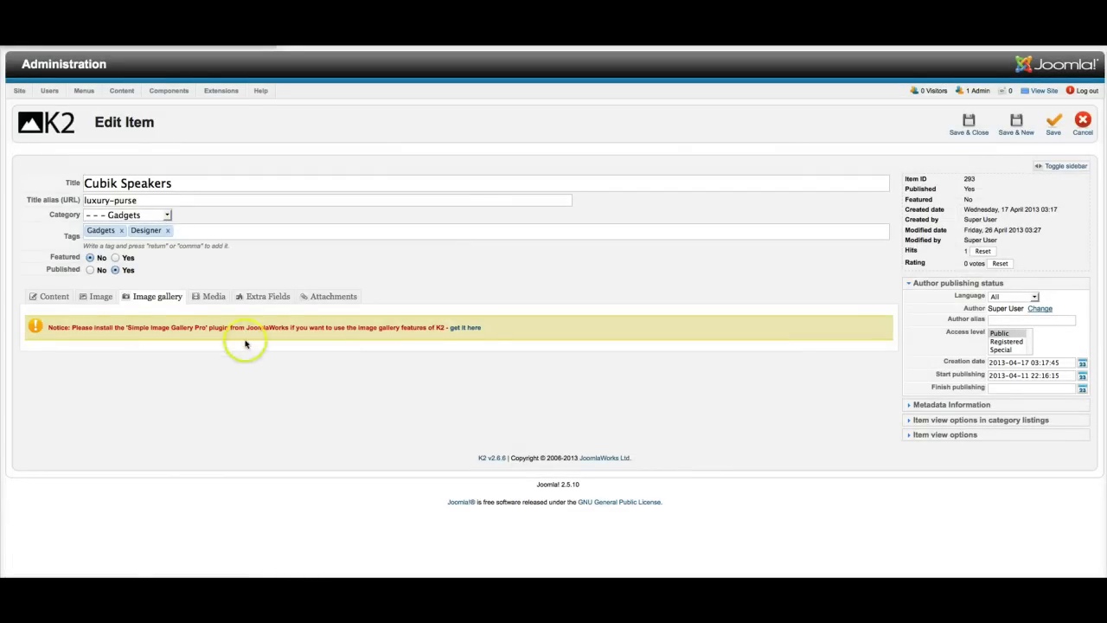
click(210, 298)
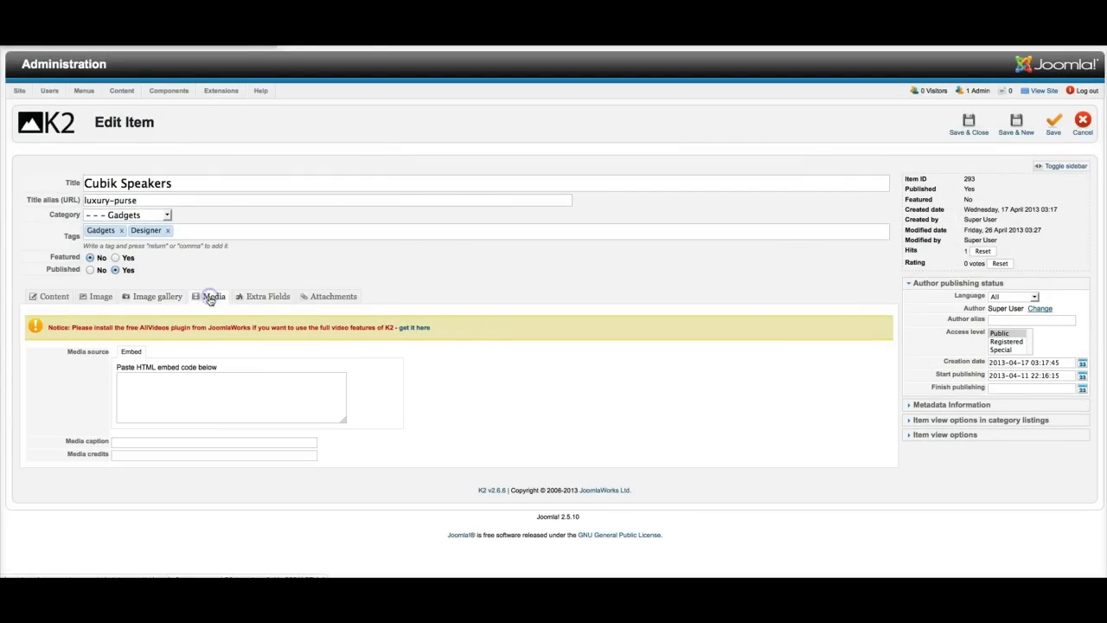
click(257, 297)
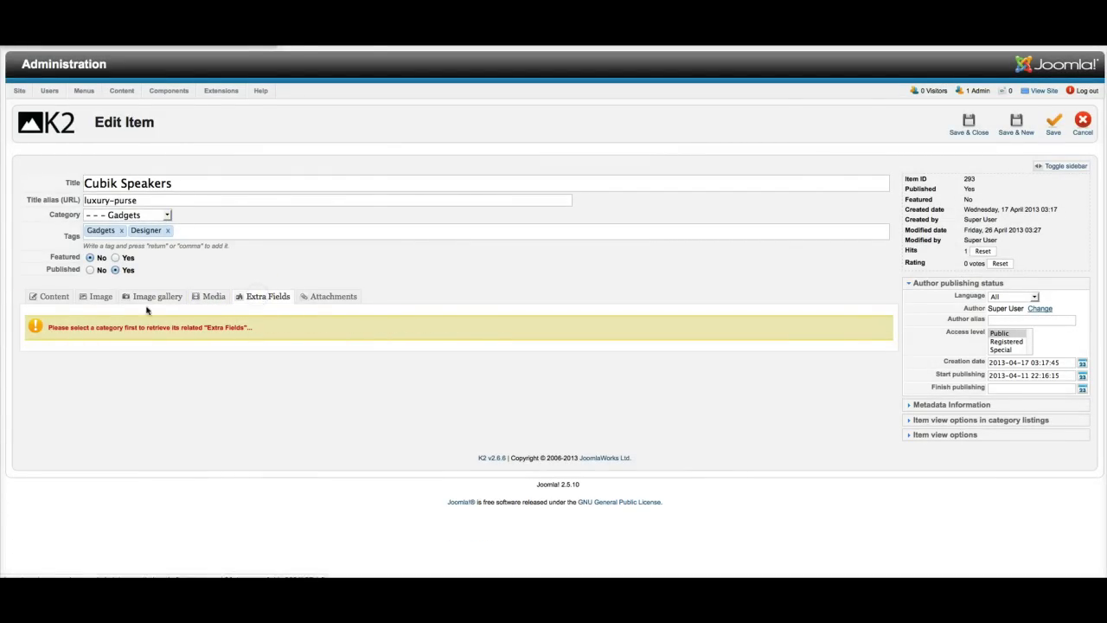
click(315, 300)
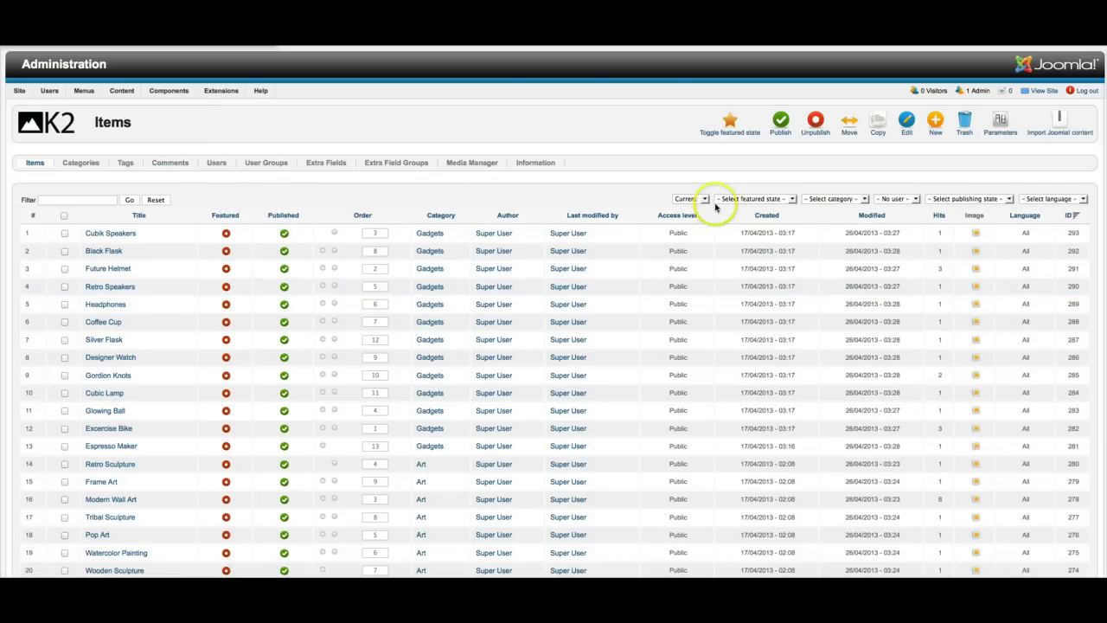
List all K2 items on one page and open the Mens Watch item for editing.
scroll(343, 241, down, 3)
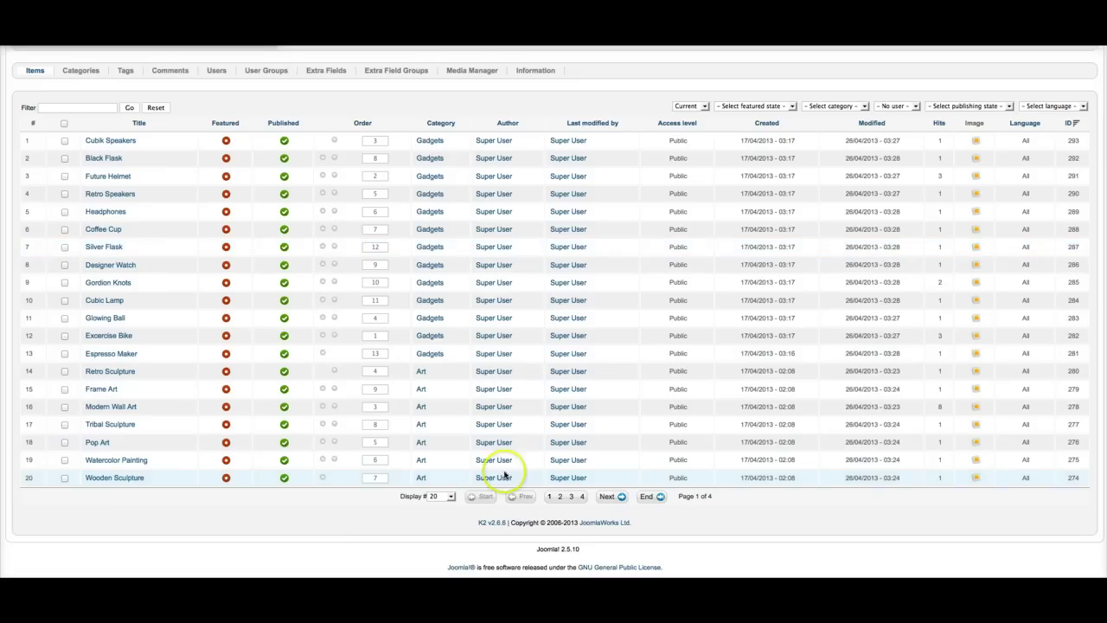
click(450, 496)
click(444, 567)
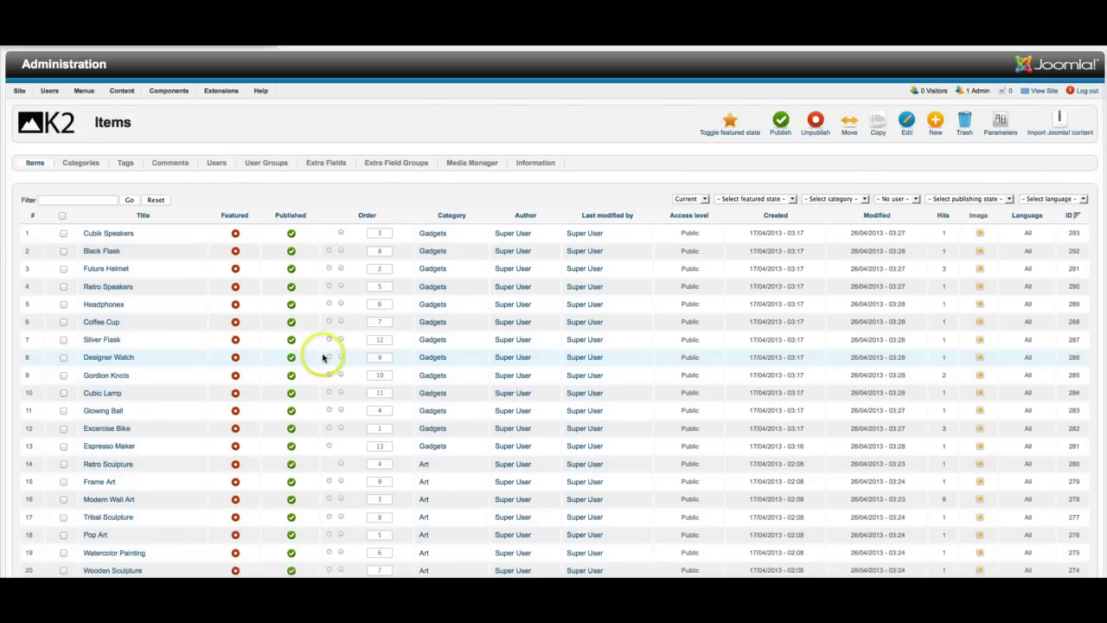
scroll(322, 355, down, 10)
scroll(322, 355, down, 10)
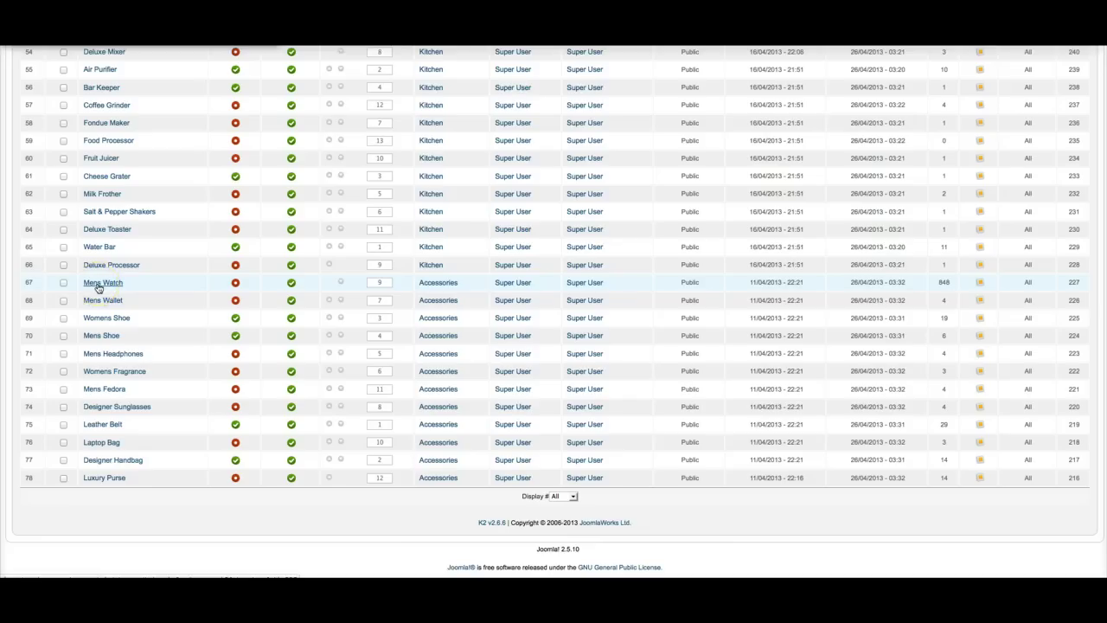
click(99, 285)
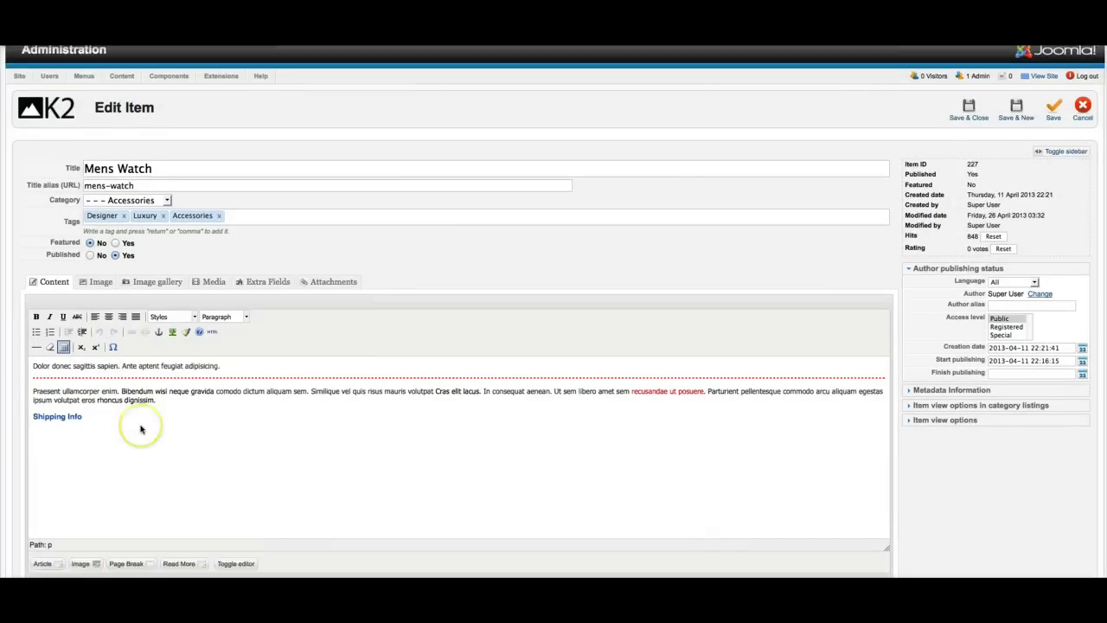
Review the Mens Watch image, image gallery and extra fields, e.g. Estimated Arrival '11 – 22 Days'.
scroll(141, 429, down, 2)
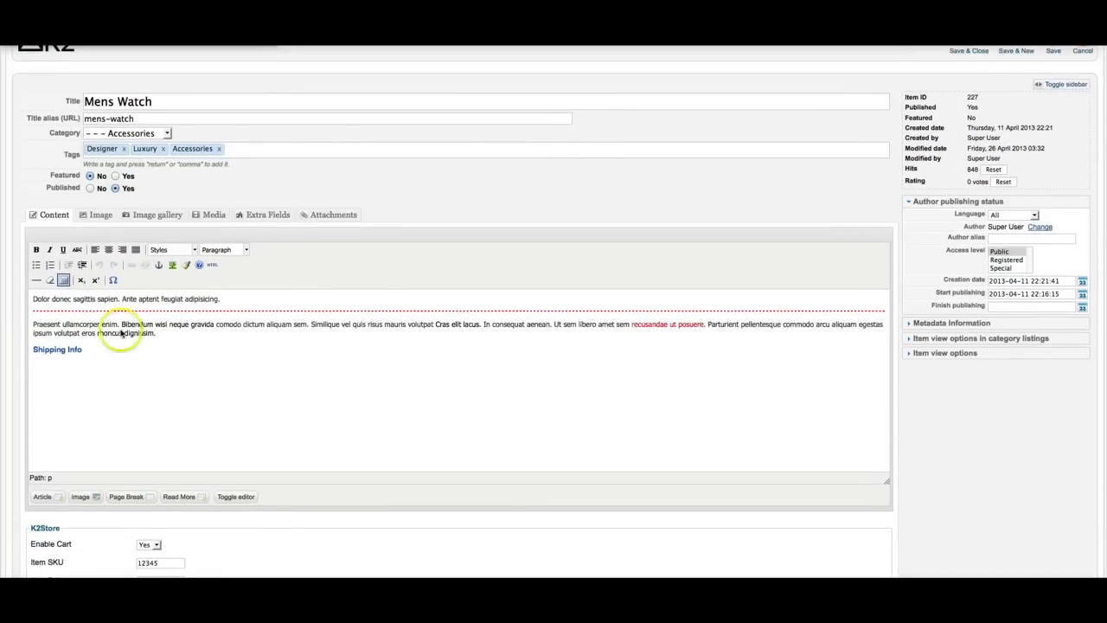
click(100, 216)
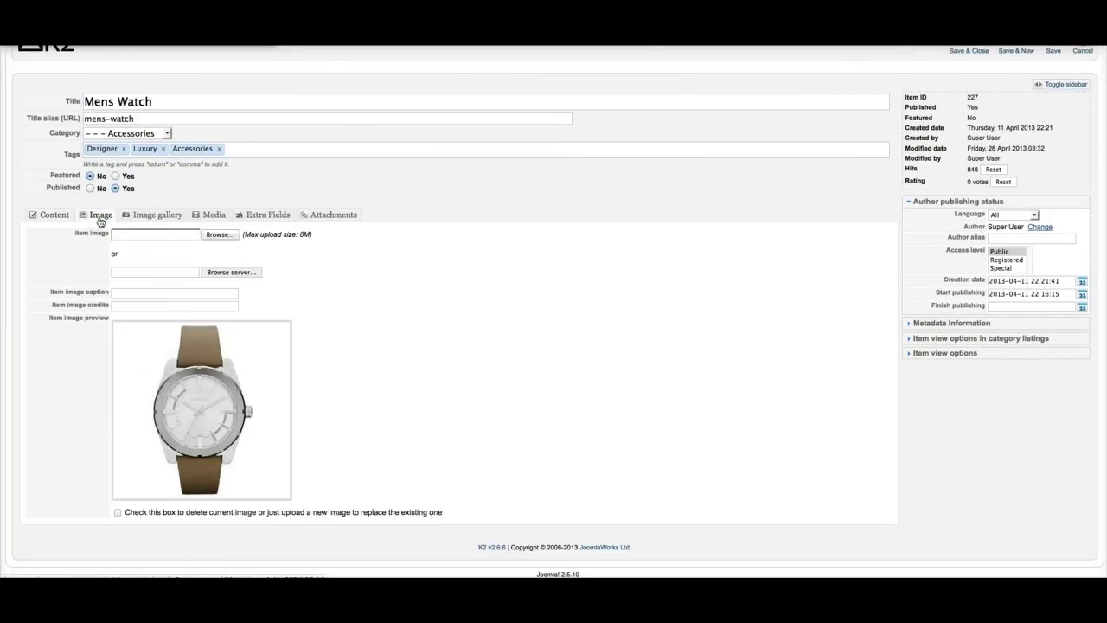
click(156, 216)
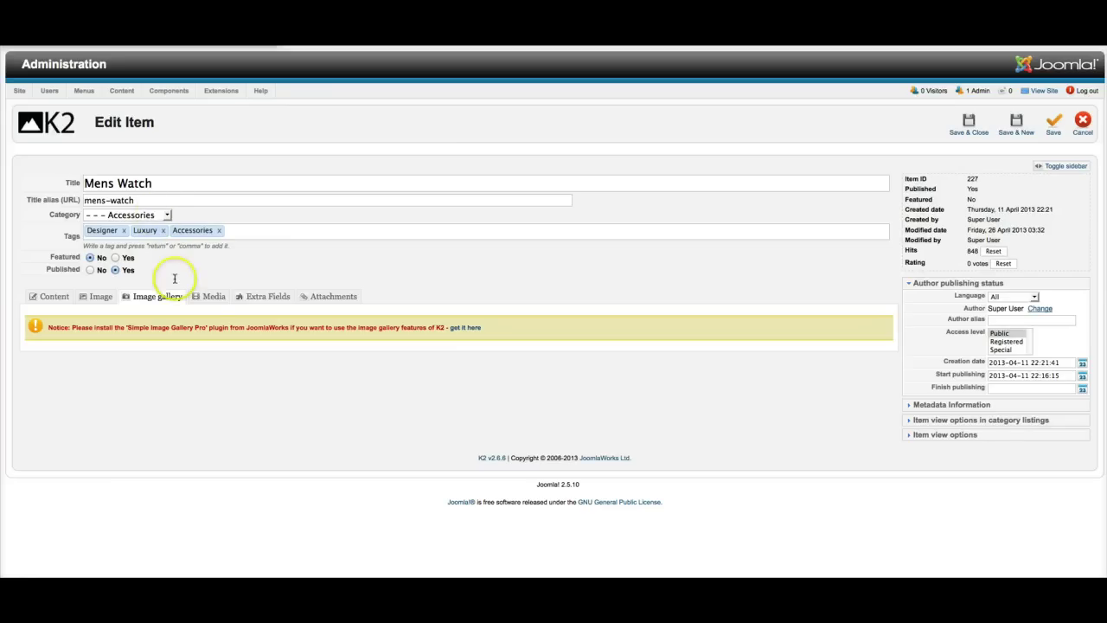
click(250, 297)
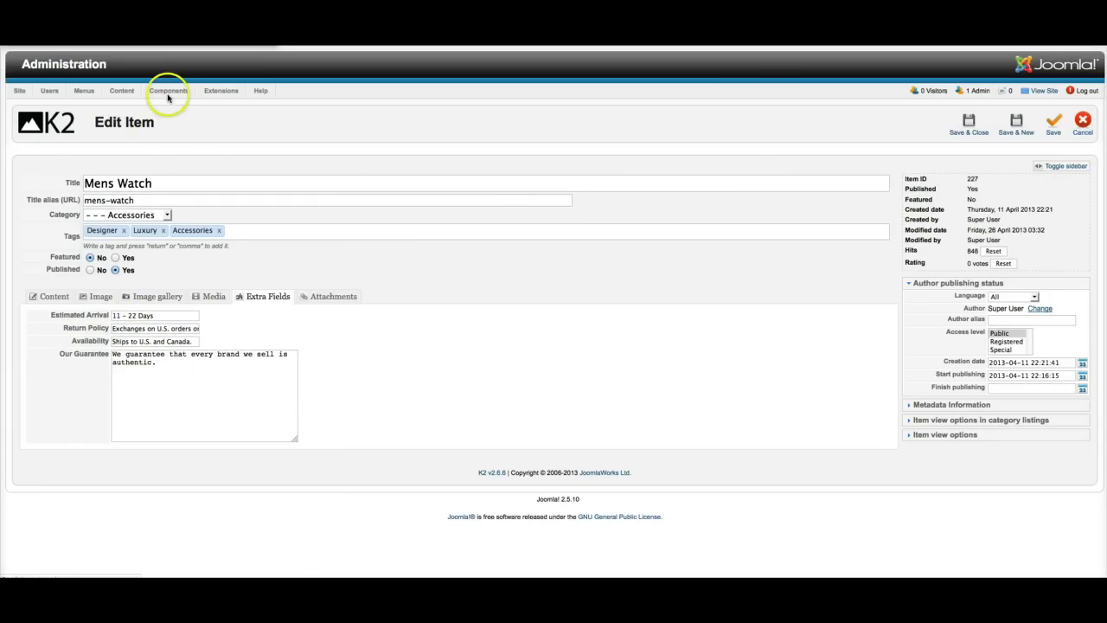
View the K2Store dashboard, then go to the Banners component's list of banners.
mouse_move(168, 90)
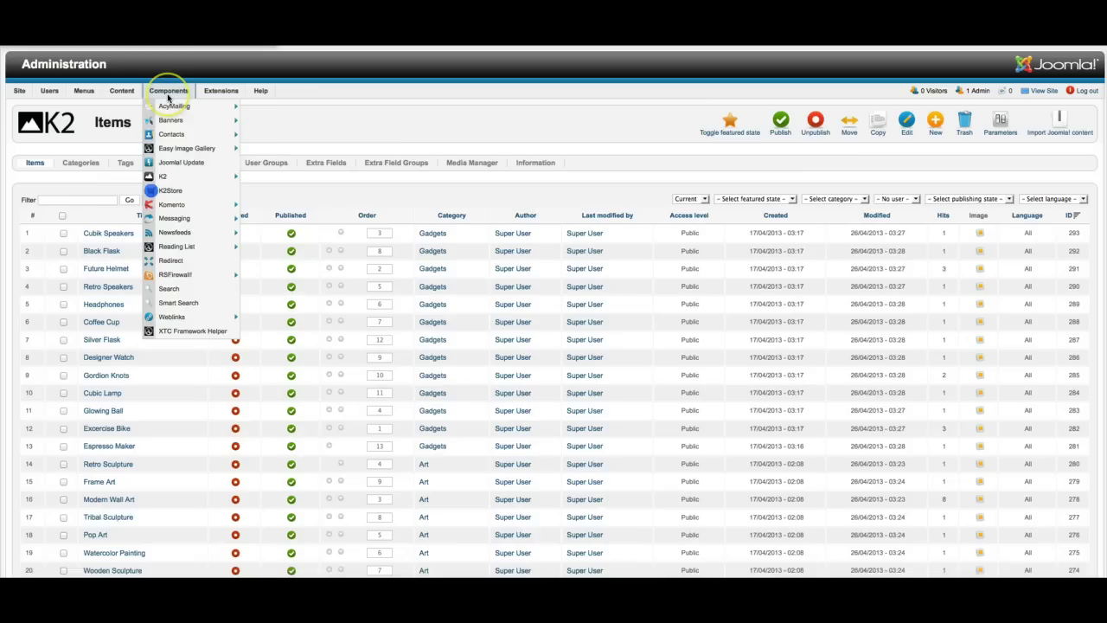
click(173, 192)
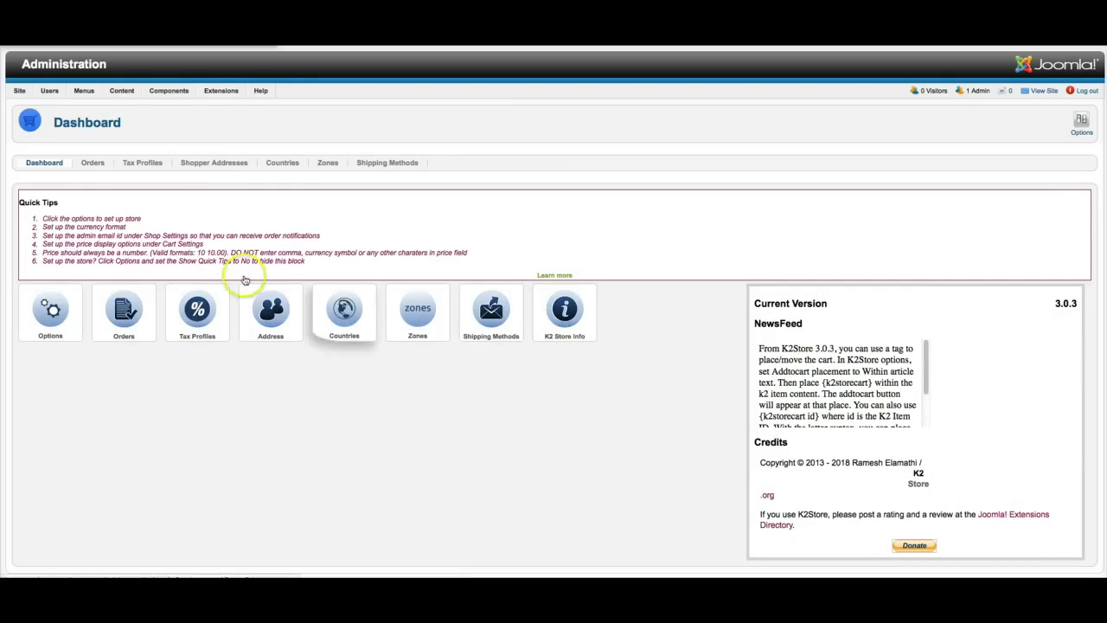
mouse_move(205, 95)
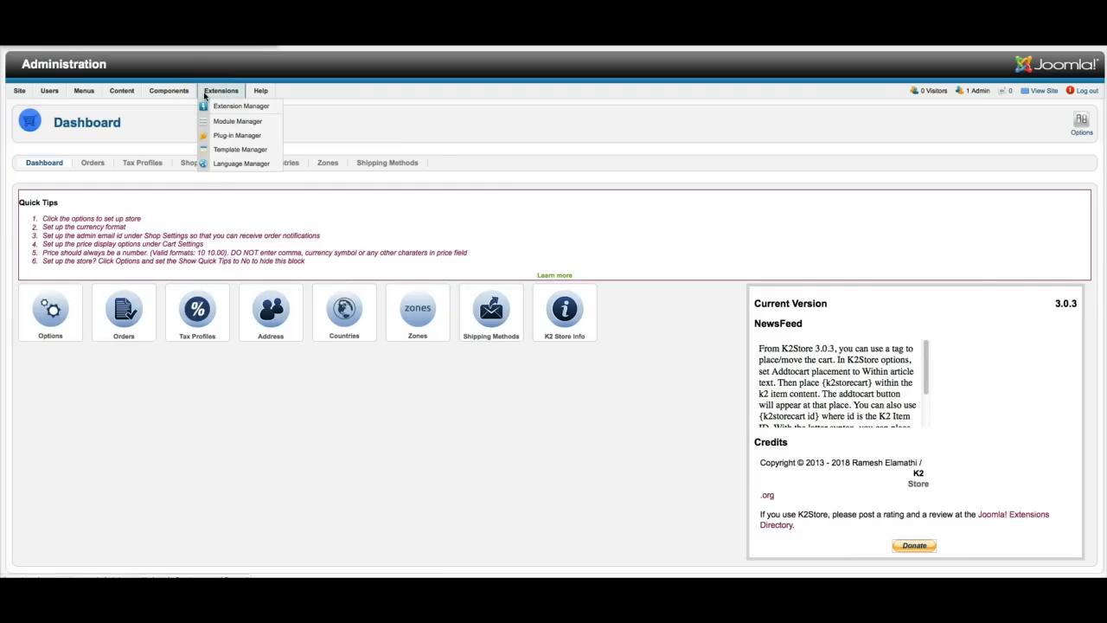
mouse_move(164, 92)
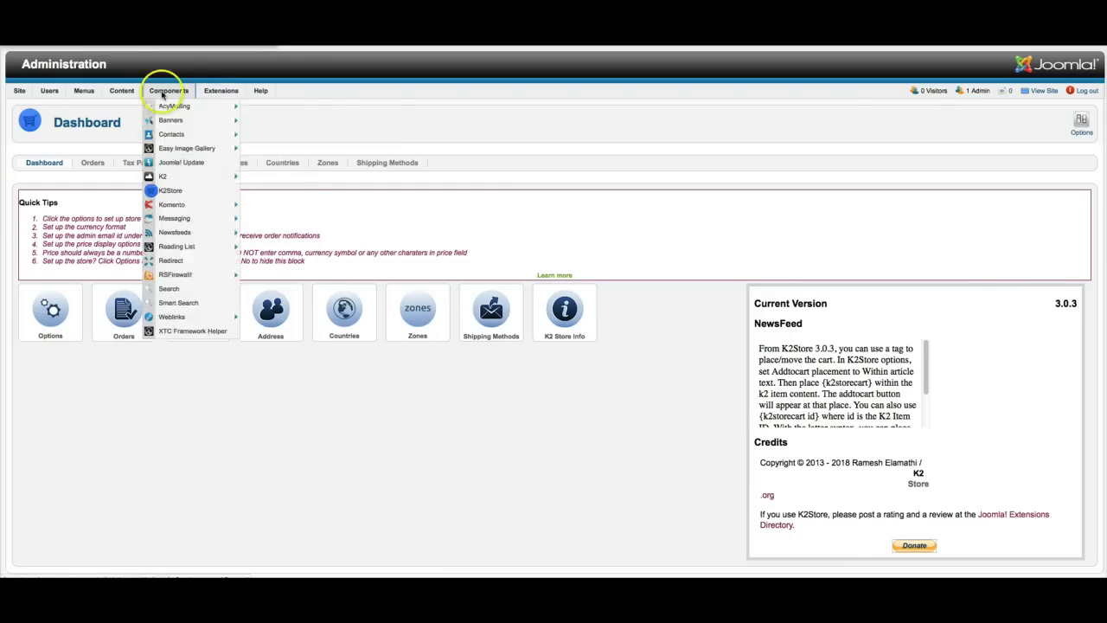
mouse_move(164, 134)
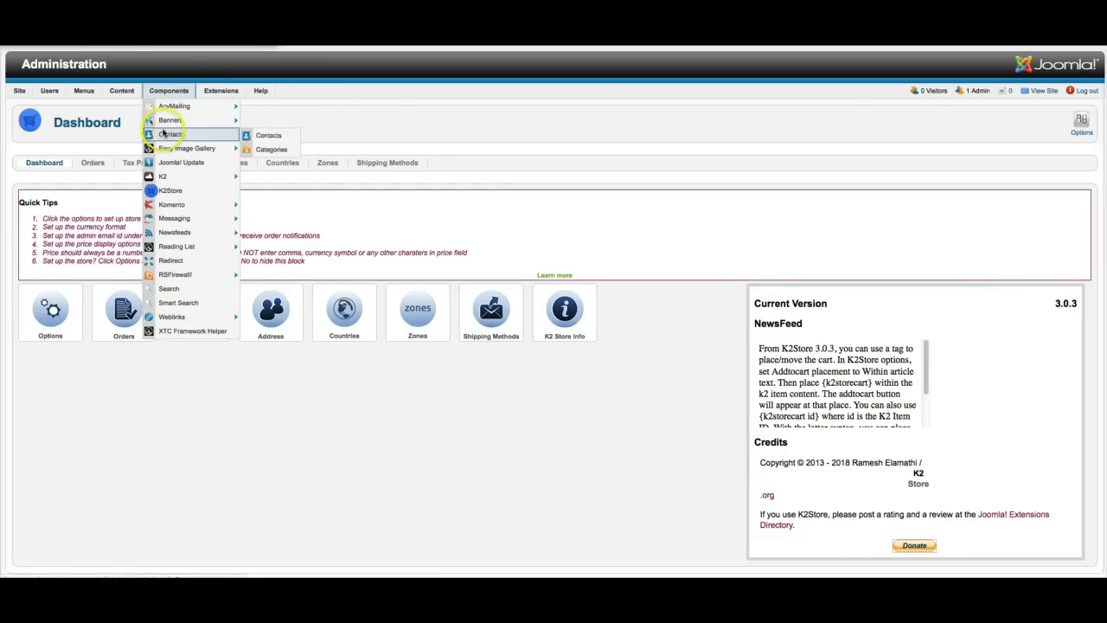
click(166, 121)
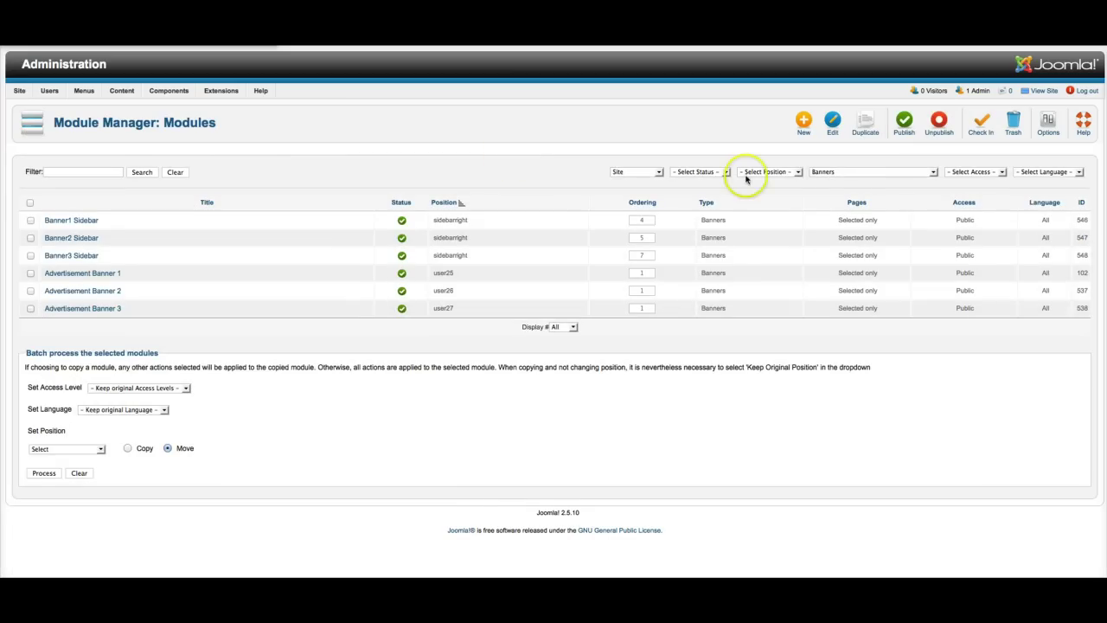
Clear the module Type filter and filter the Module Manager to the topleft position.
click(827, 173)
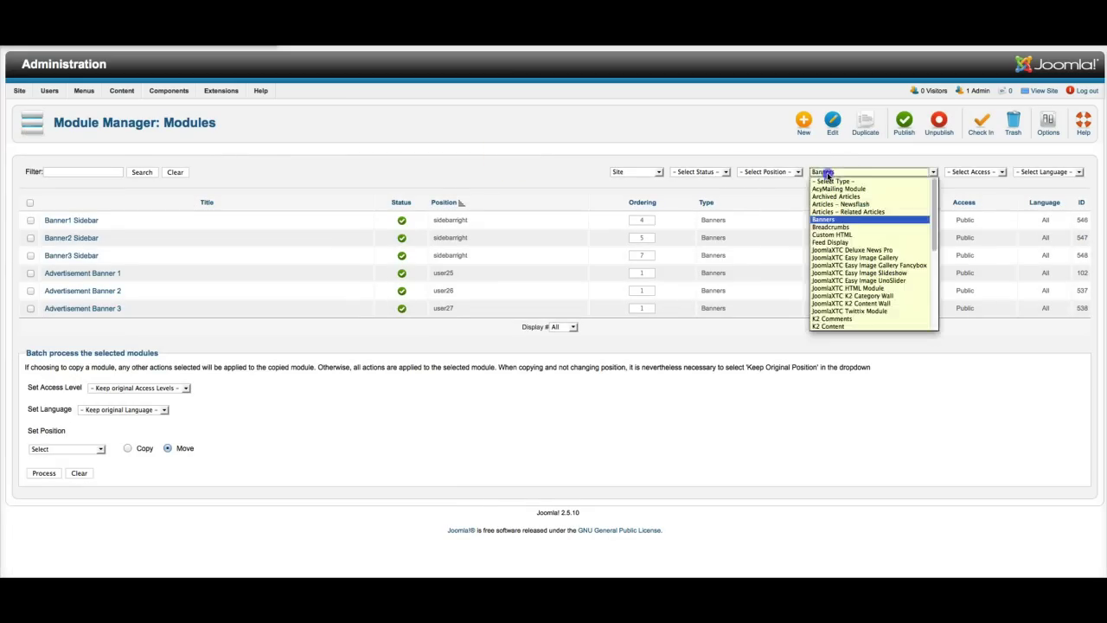
click(826, 182)
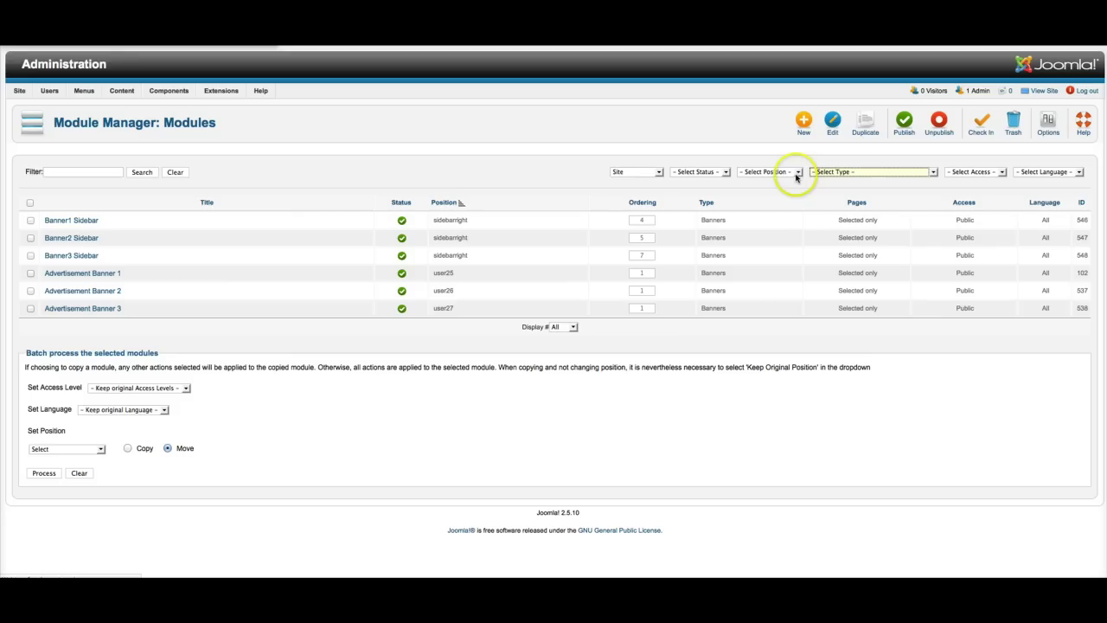
click(767, 173)
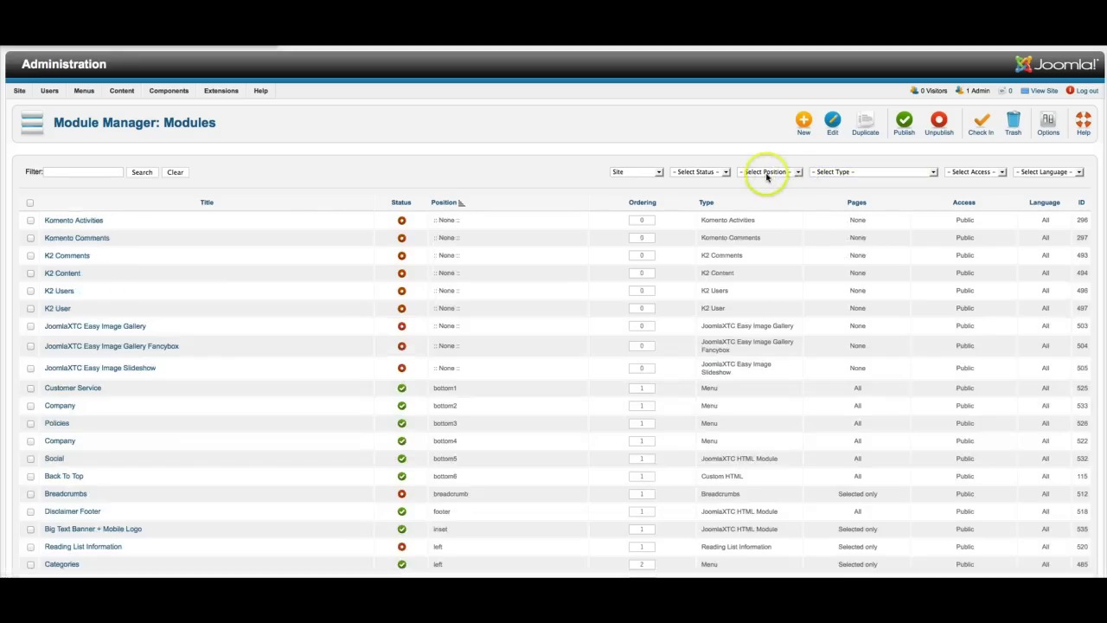
click(762, 173)
scroll(759, 260, down, 5)
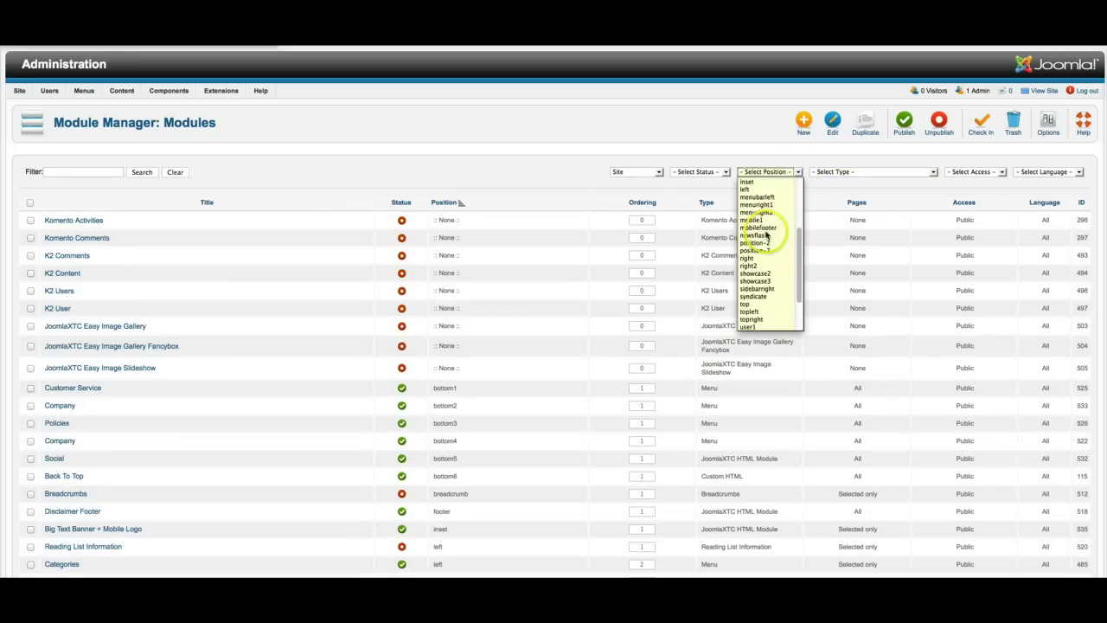
click(750, 311)
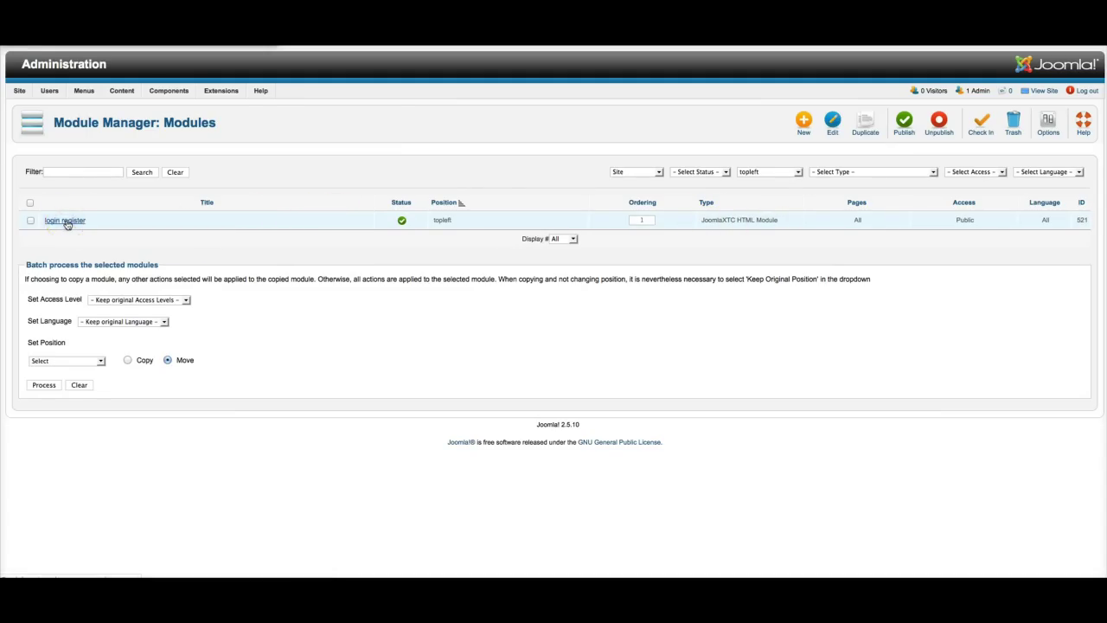
Inspect the login register module, then filter modules by the topright position.
click(65, 220)
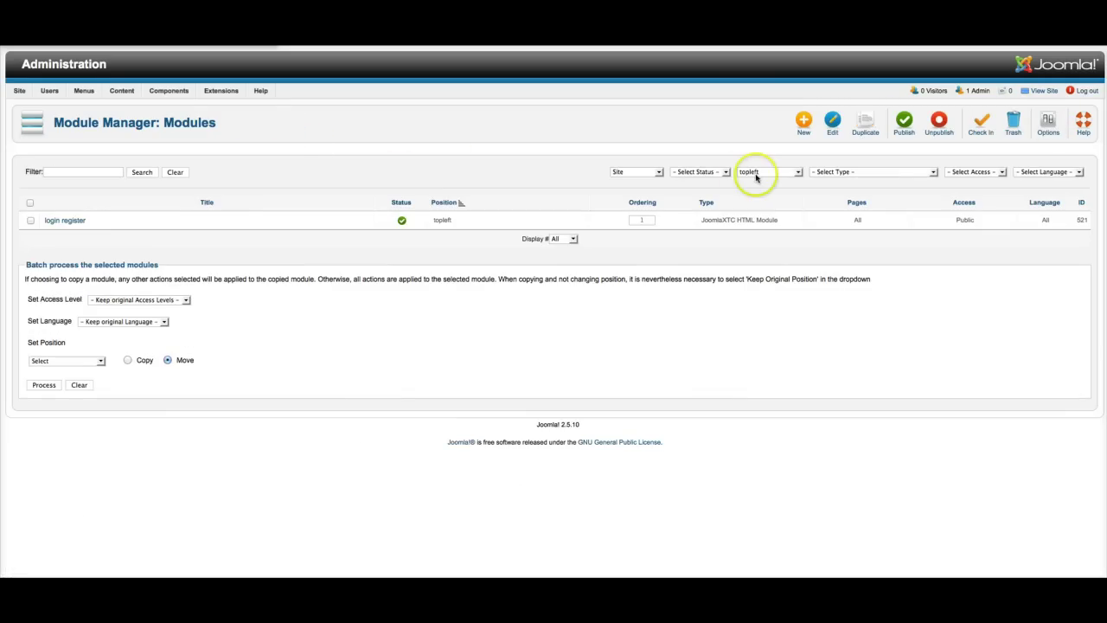
click(754, 172)
scroll(766, 216, down, 3)
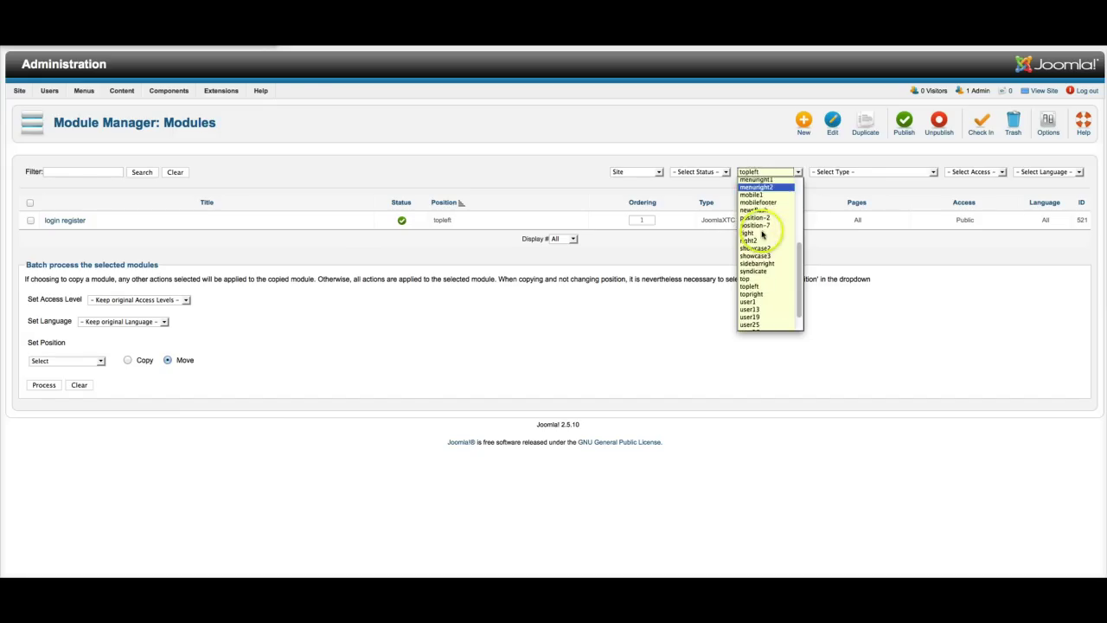
click(761, 294)
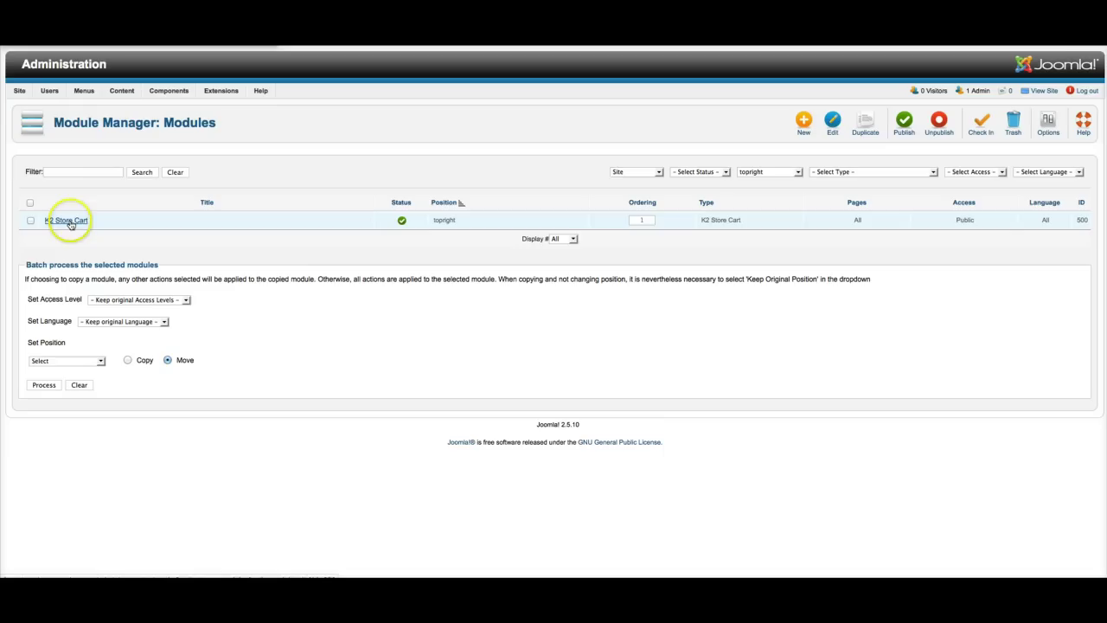
Filter to the inset position, open Big Text Banner + Mobile Logo, and preview it on the storefront.
click(765, 173)
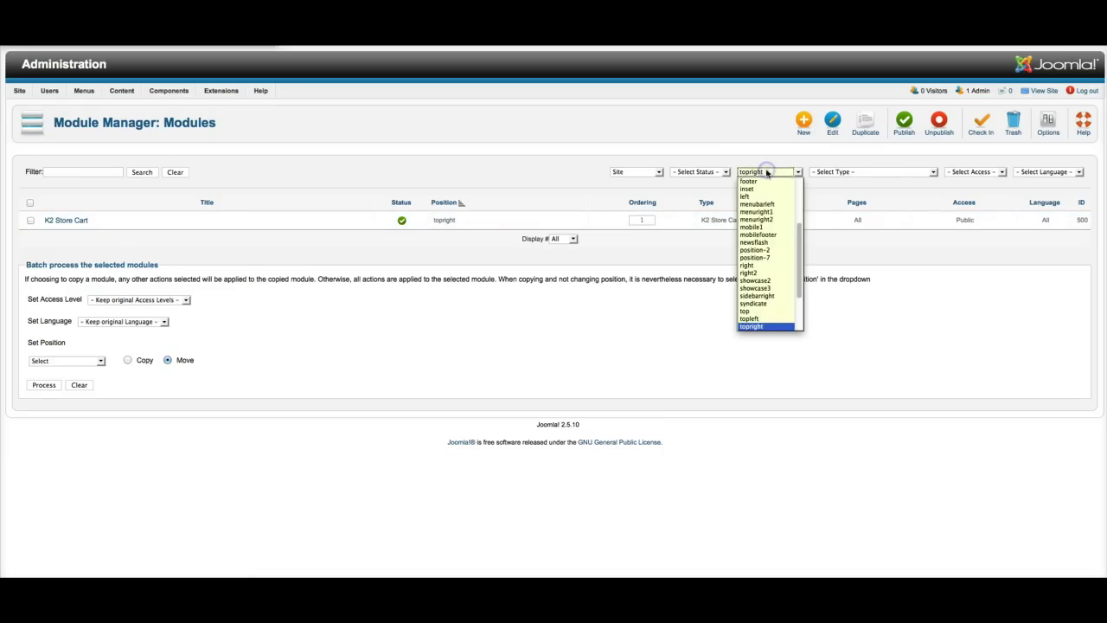
click(761, 204)
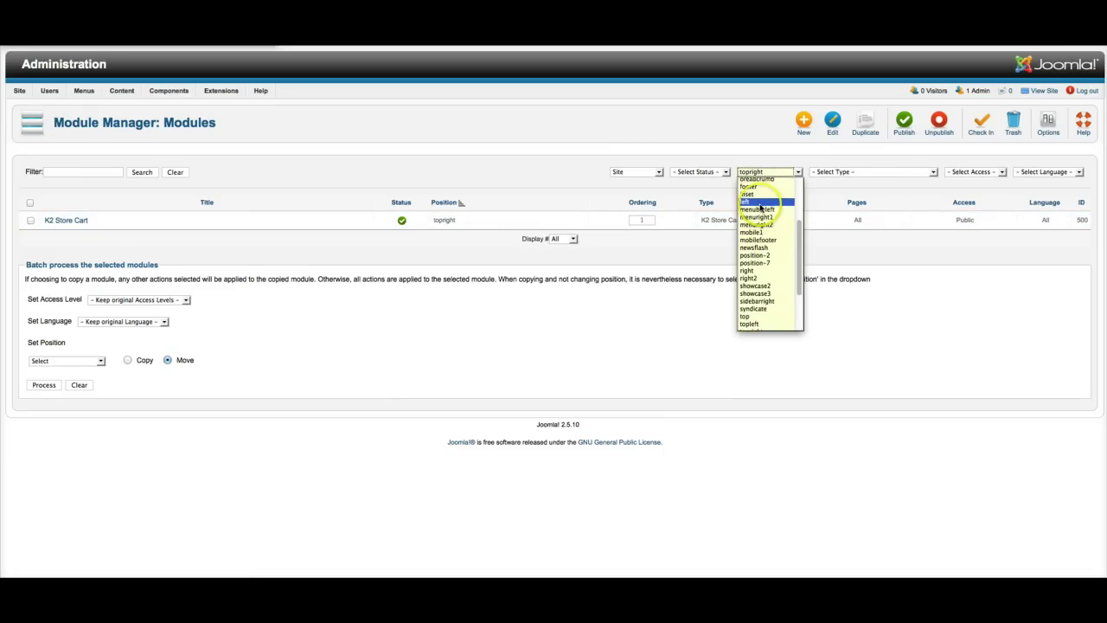
click(760, 196)
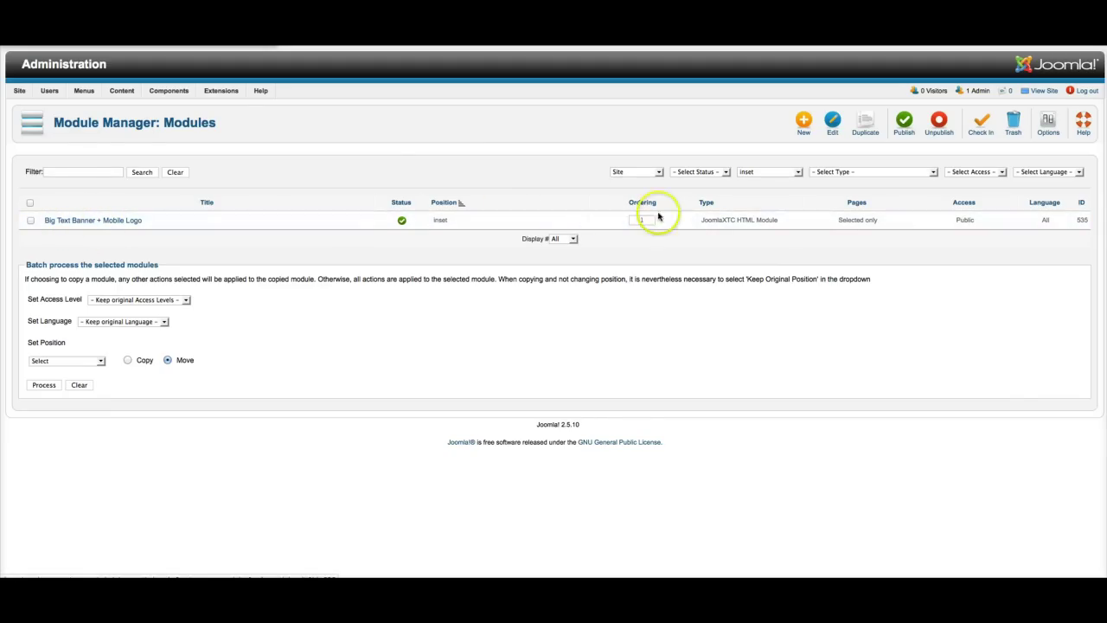
click(113, 222)
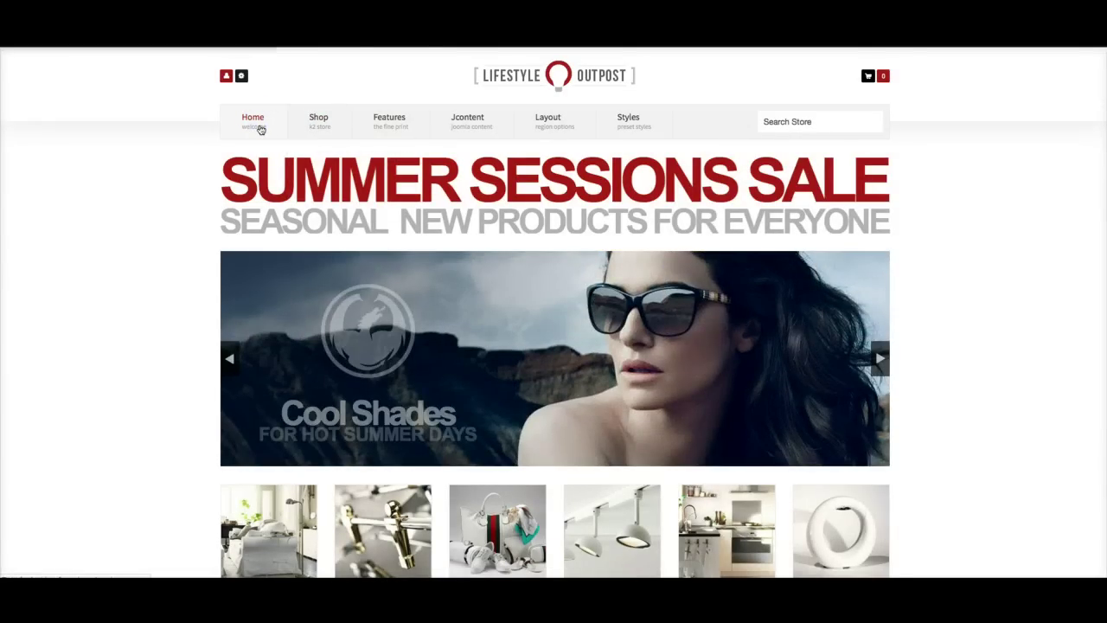
click(252, 121)
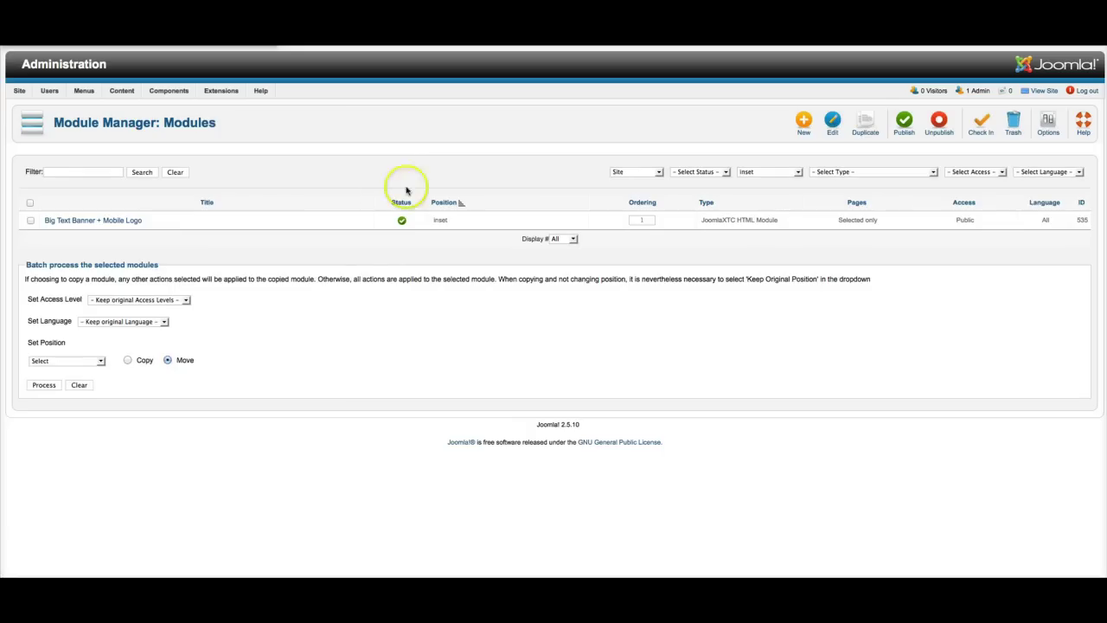
Filter the Module Manager to the user1 position.
click(771, 172)
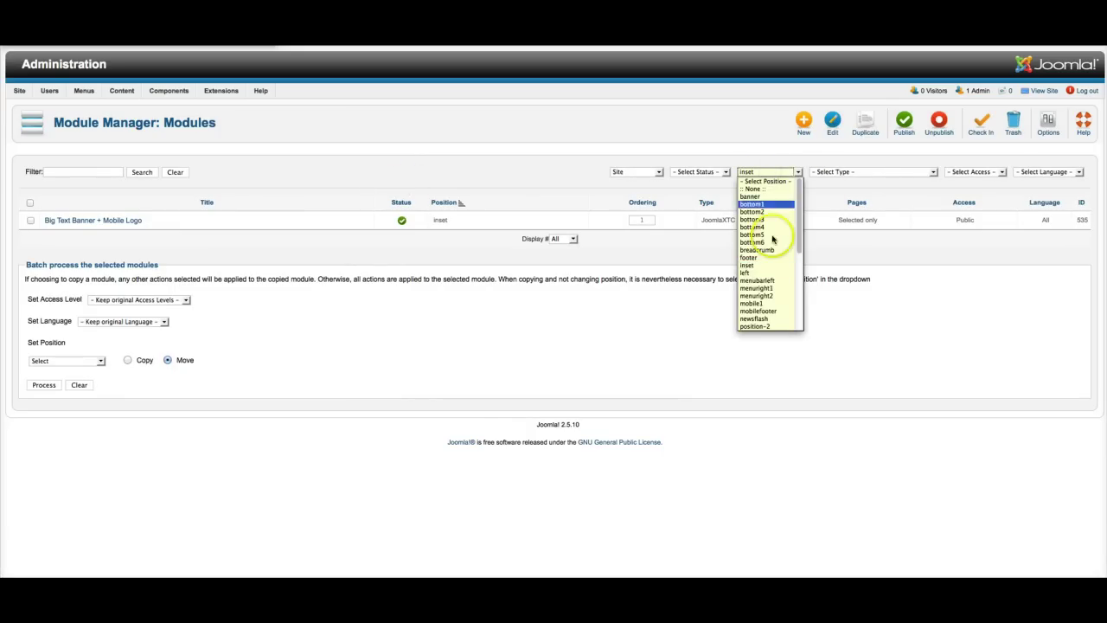
scroll(766, 234, down, 5)
click(759, 279)
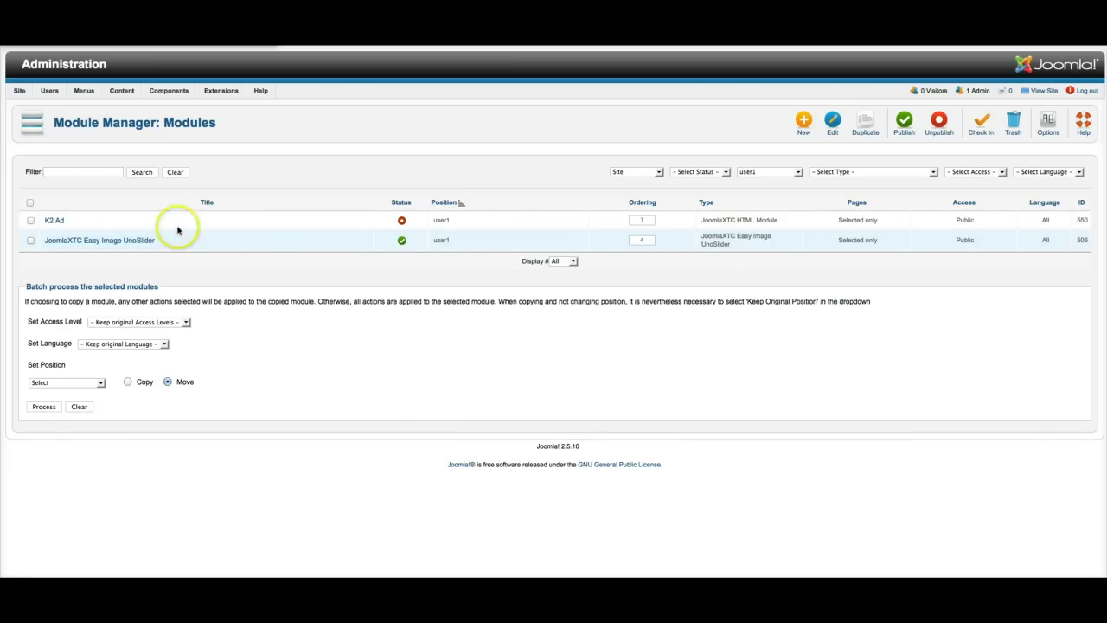
Review the JoomlaXTC Easy Image UnoSlider's Navigation and Slideshow Options, then close it.
click(143, 242)
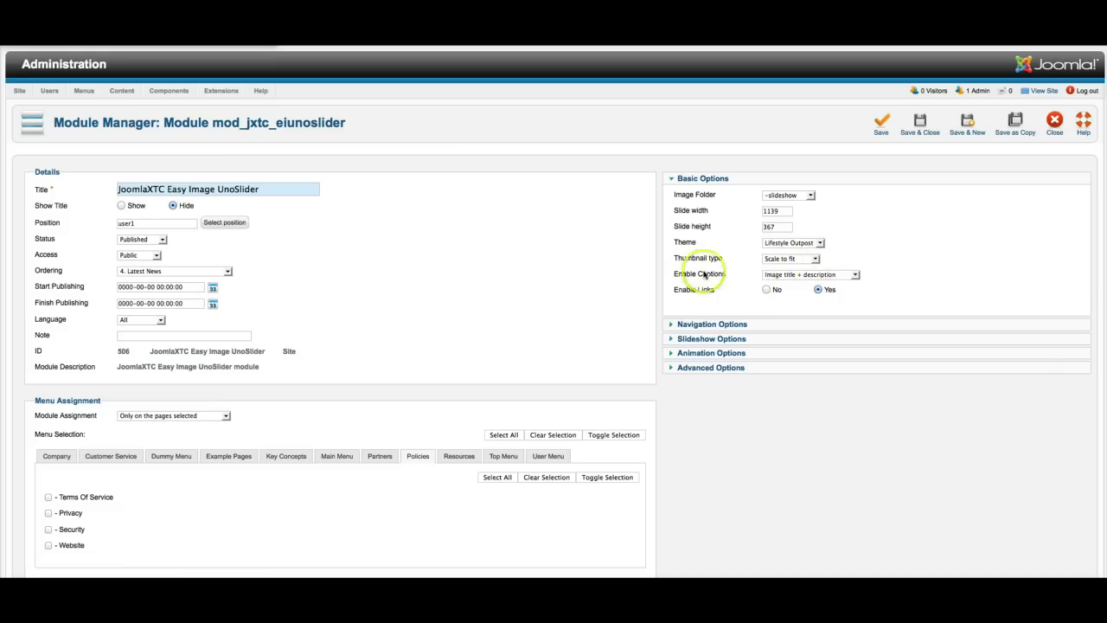
click(708, 325)
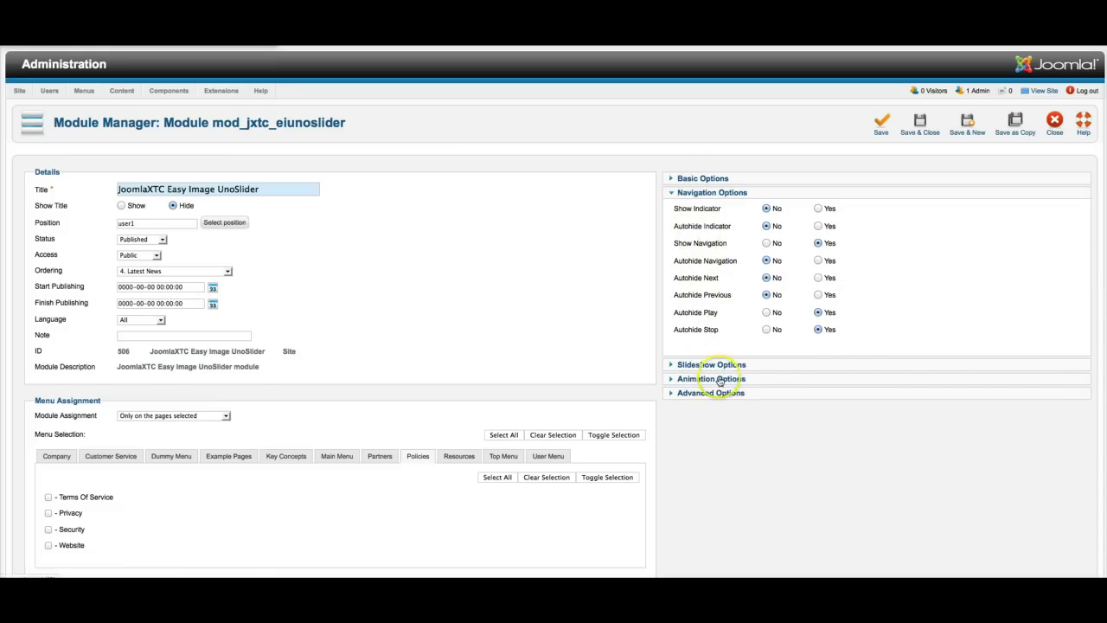
click(717, 365)
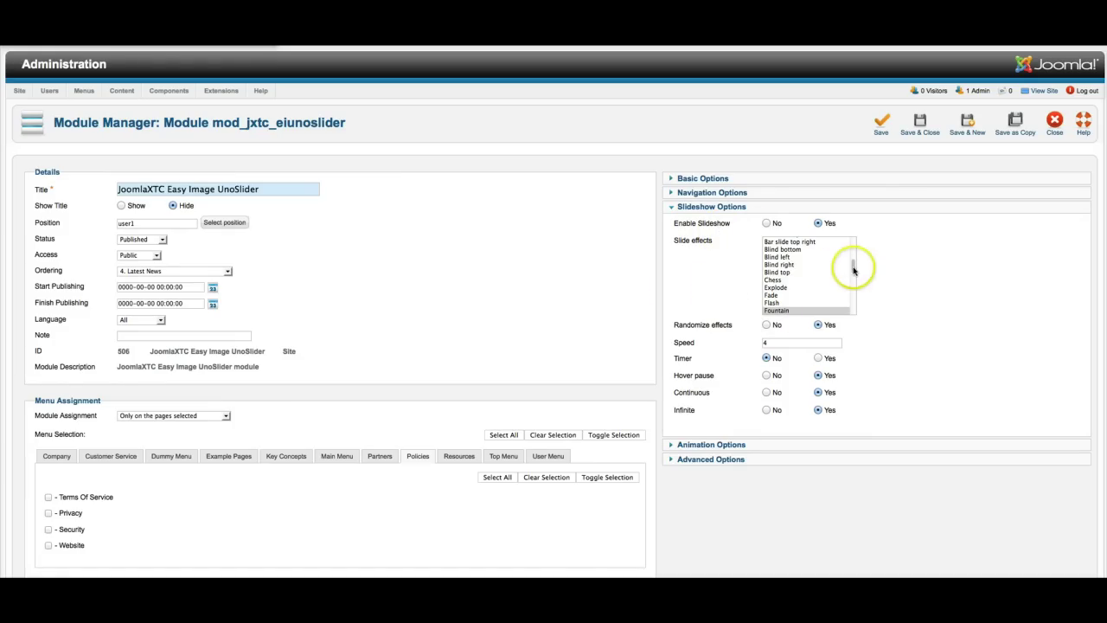
drag(853, 270, 852, 244)
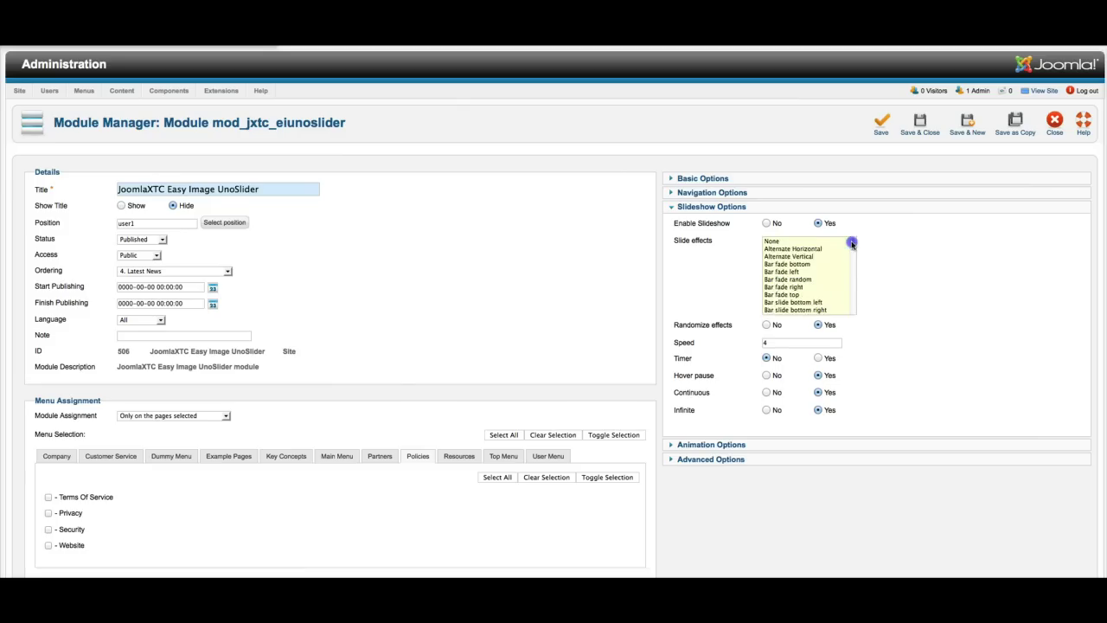
click(795, 135)
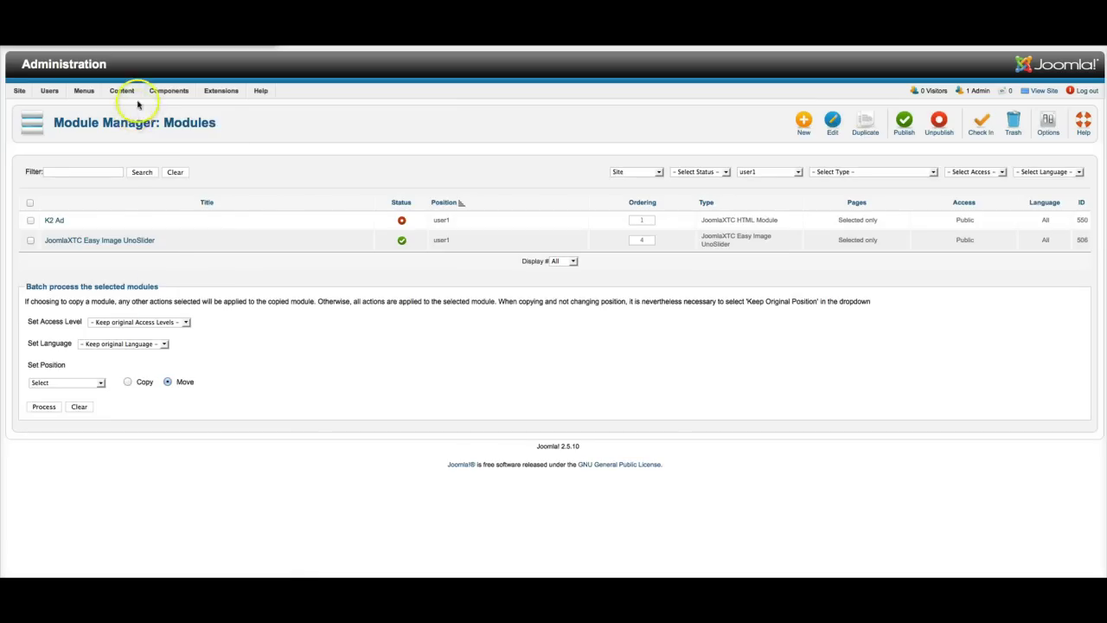
Open Easy Image Gallery's slideshow folder and view the girlglasses.jpg image details.
mouse_move(169, 90)
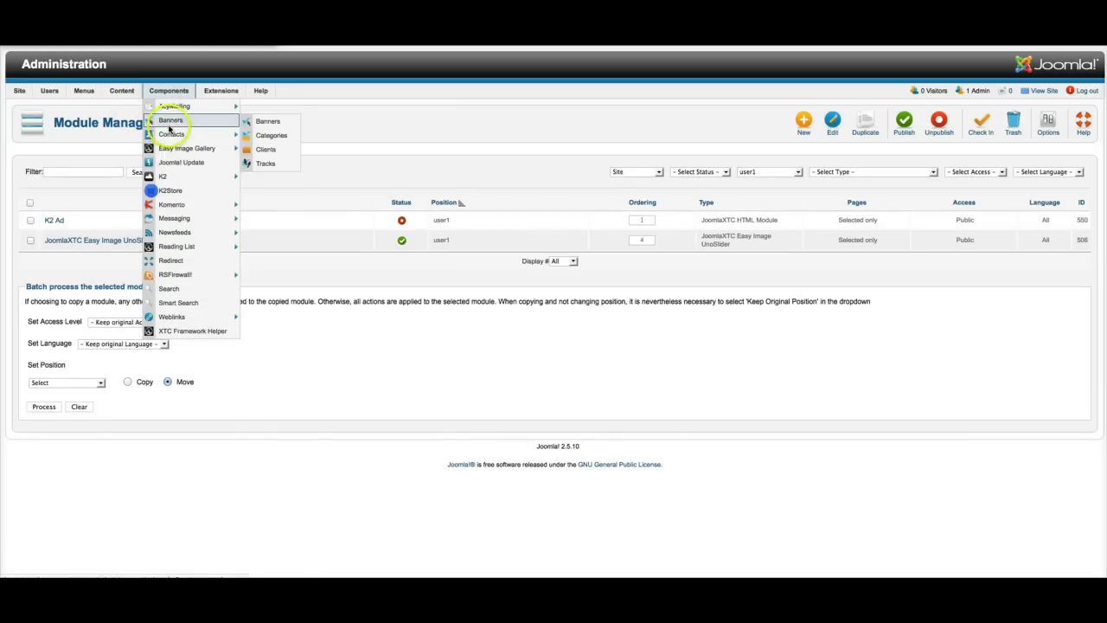
mouse_move(173, 149)
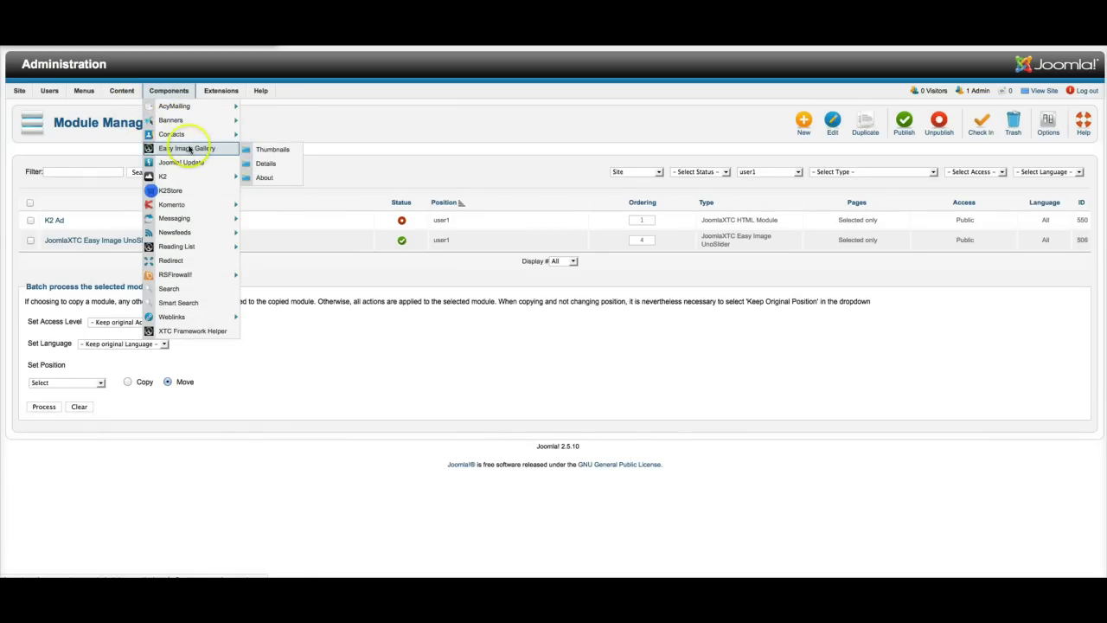
click(190, 149)
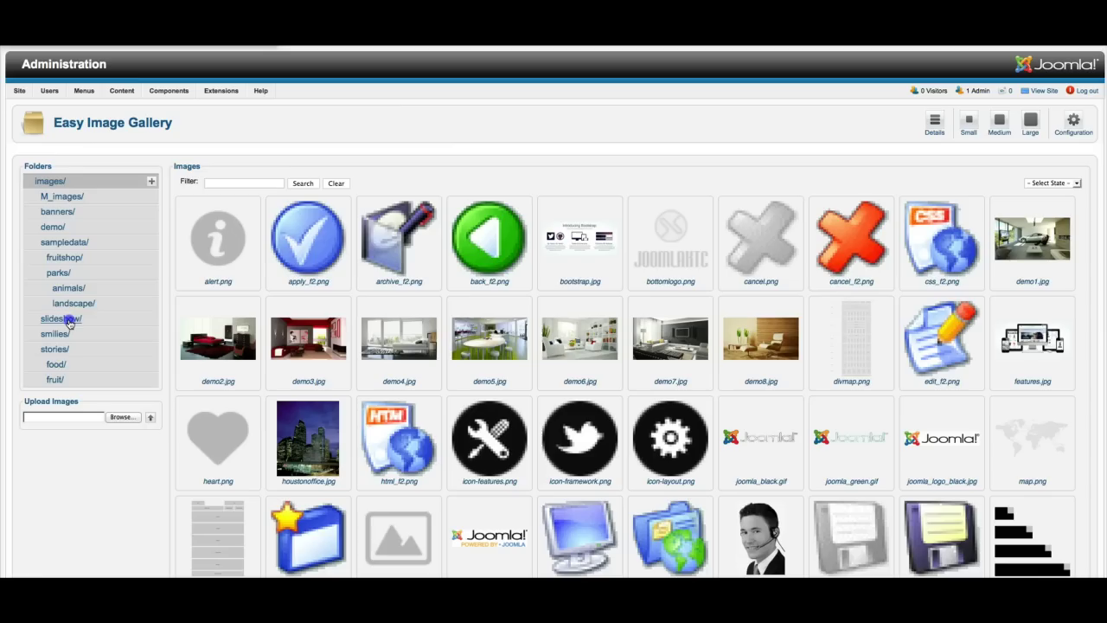
click(62, 319)
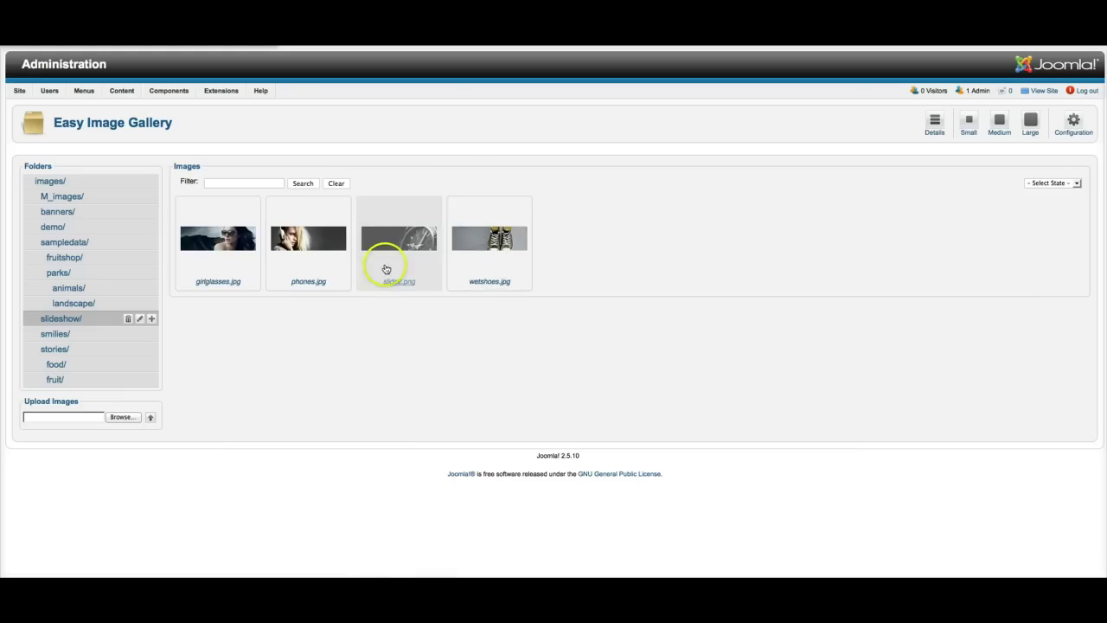
click(207, 248)
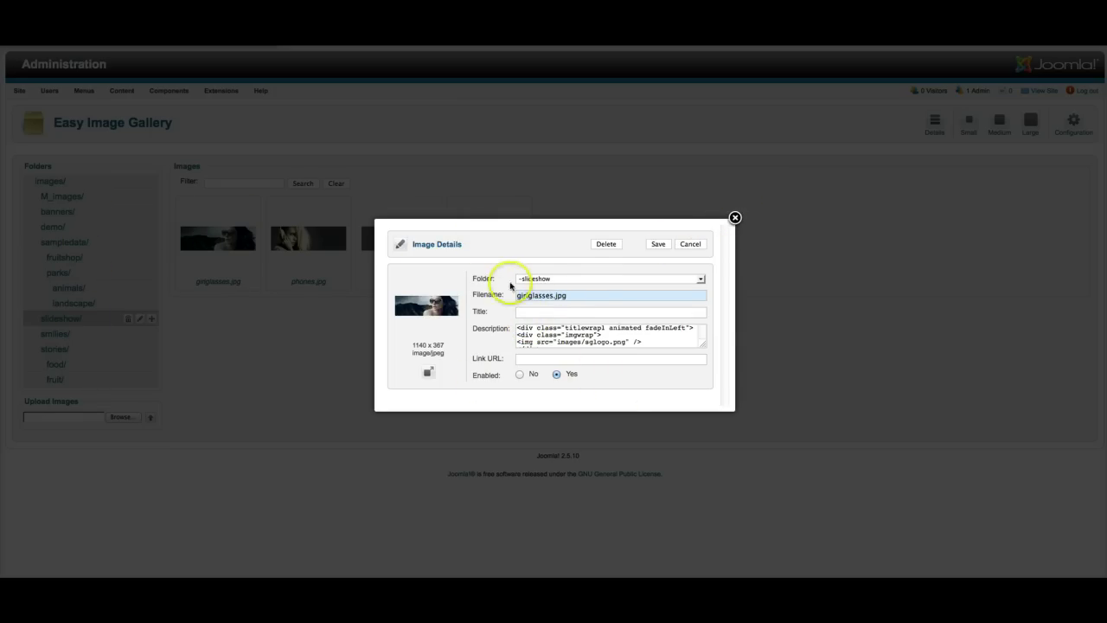
click(734, 218)
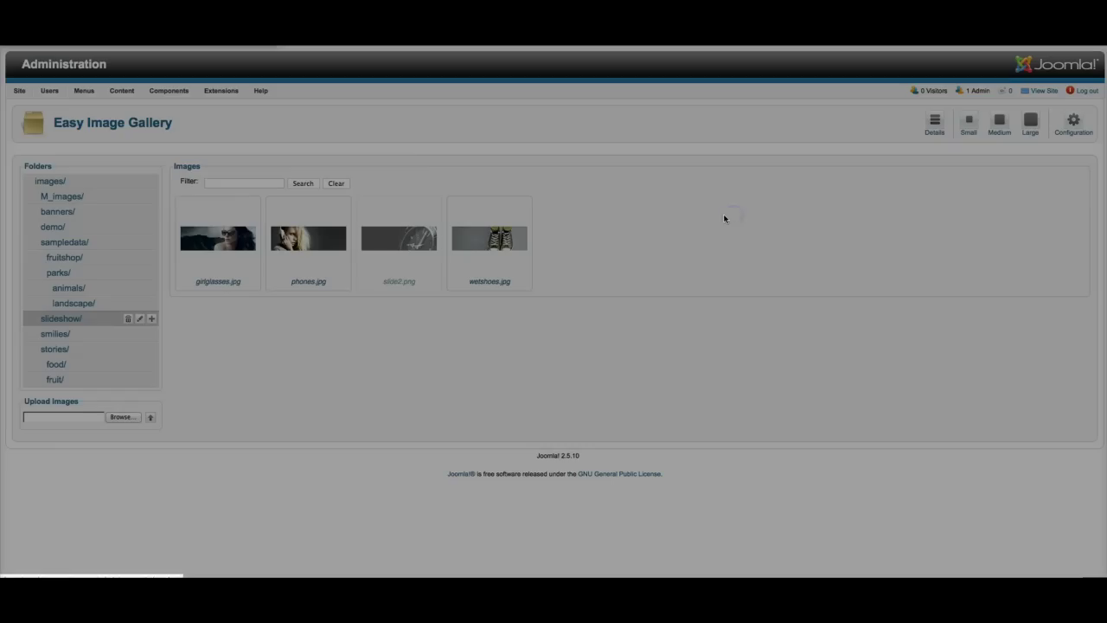
mouse_move(171, 95)
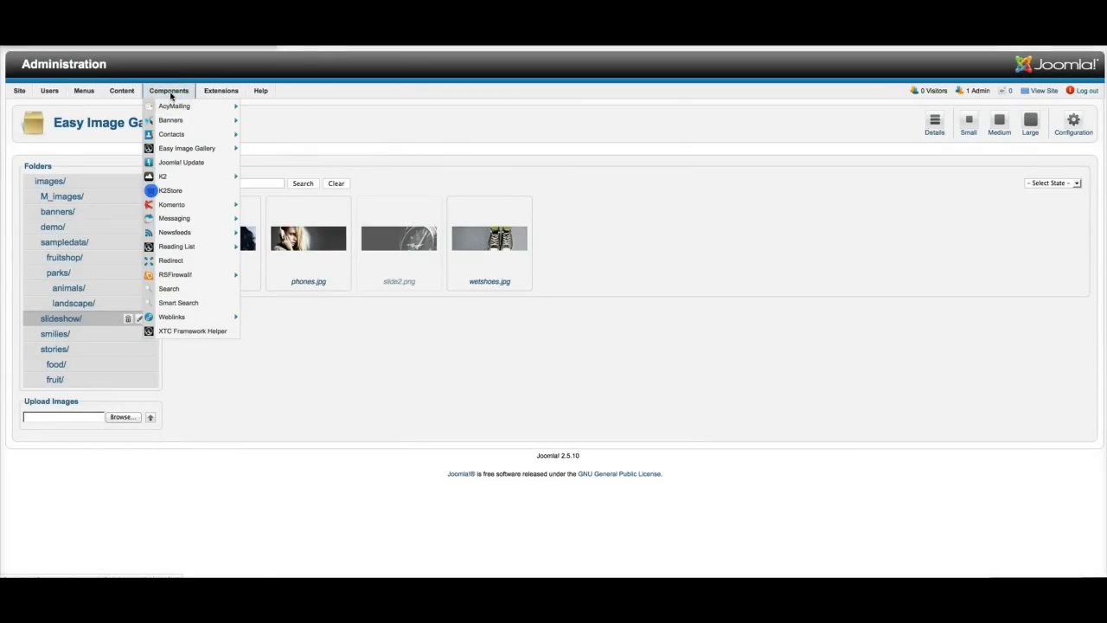
click(210, 90)
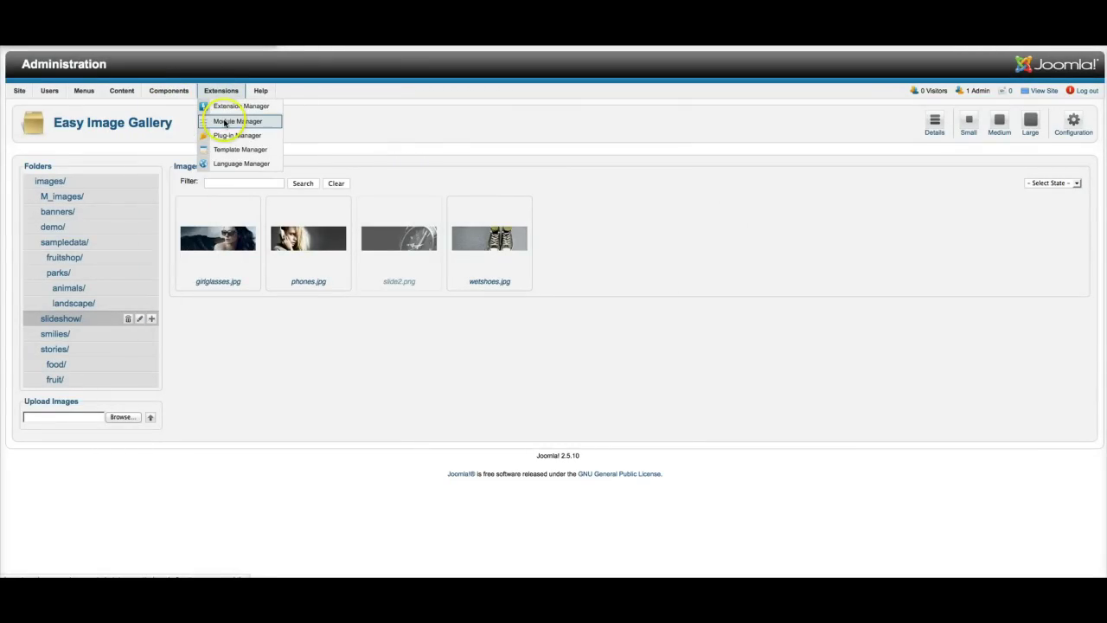
Filter the site modules list to the user13 position.
click(224, 123)
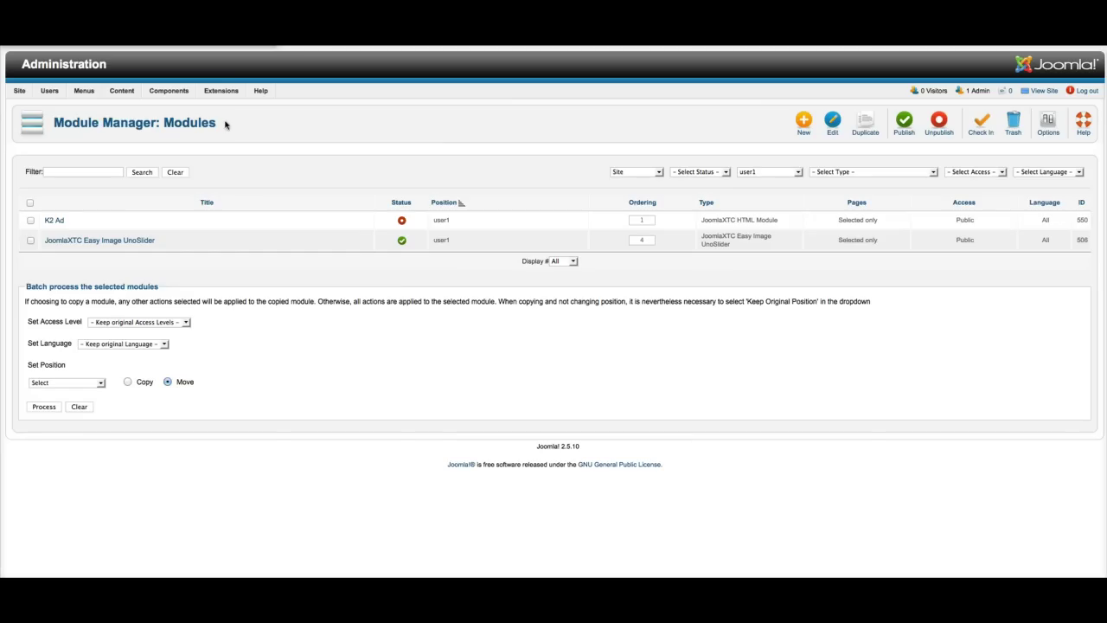
click(746, 172)
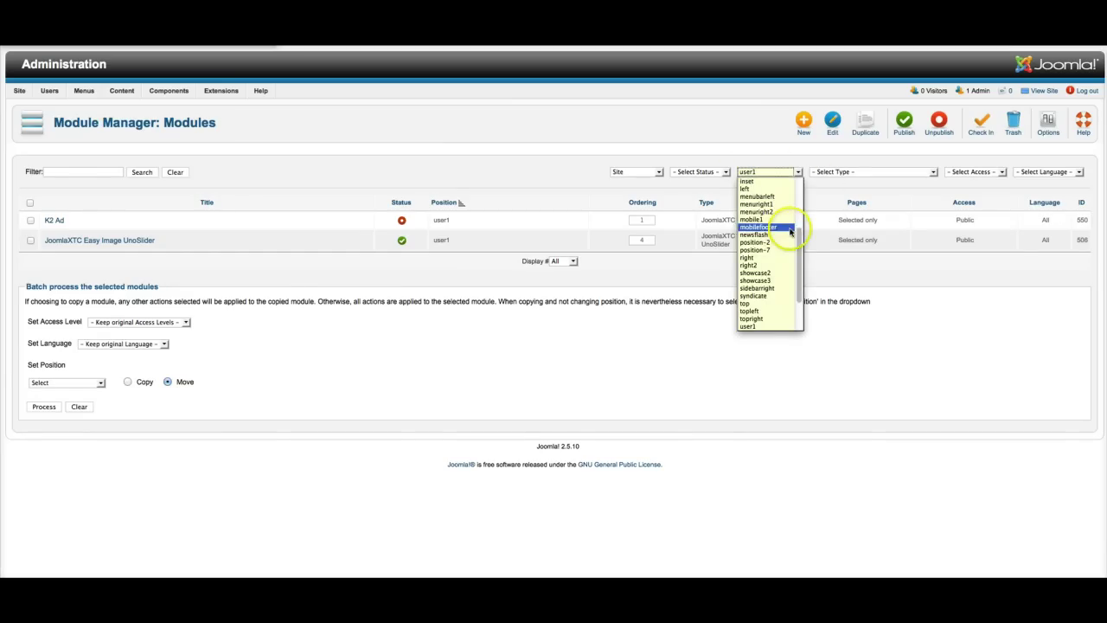
drag(801, 239, 801, 268)
click(769, 292)
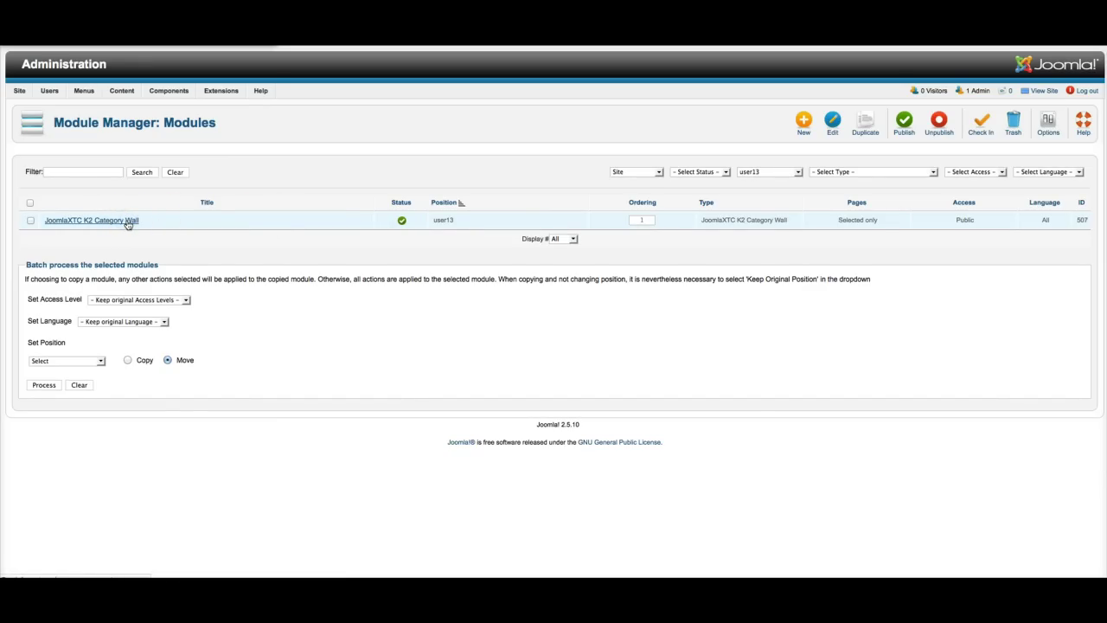
Open JoomlaXTC K2 Category Wall and inspect its 6-column slider and Main Content HTML template.
click(128, 221)
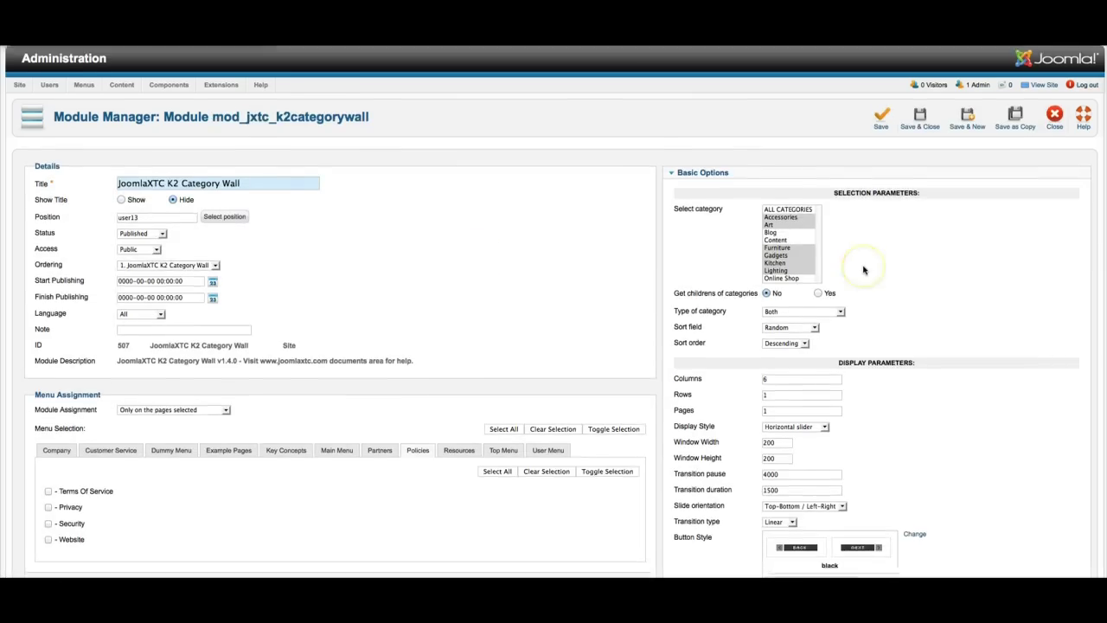
scroll(863, 270, down, 2)
scroll(864, 270, down, 8)
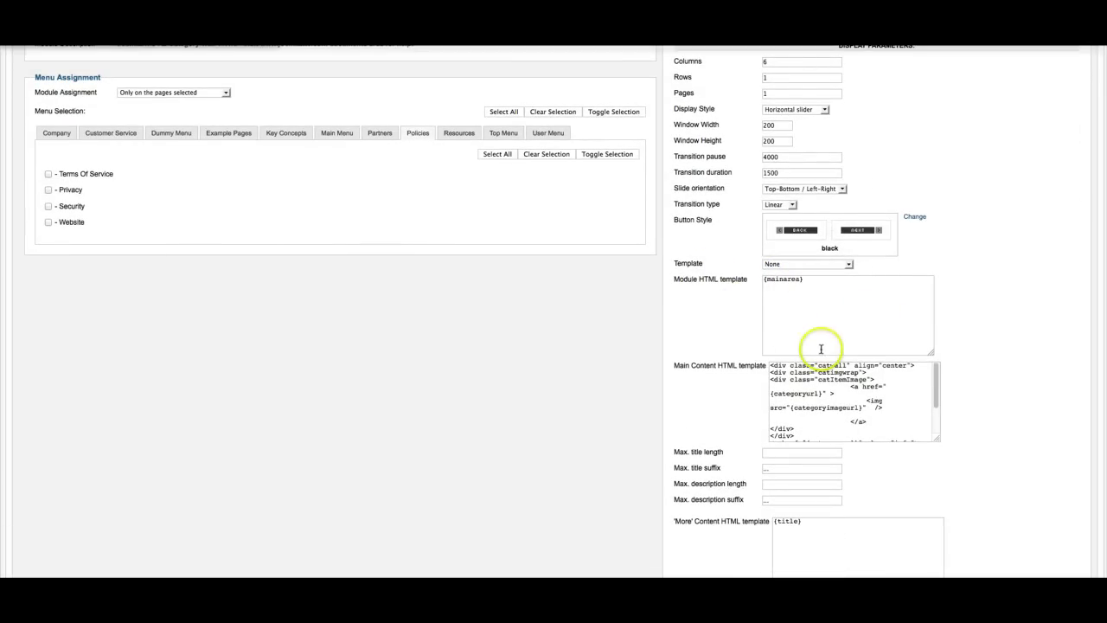
click(937, 377)
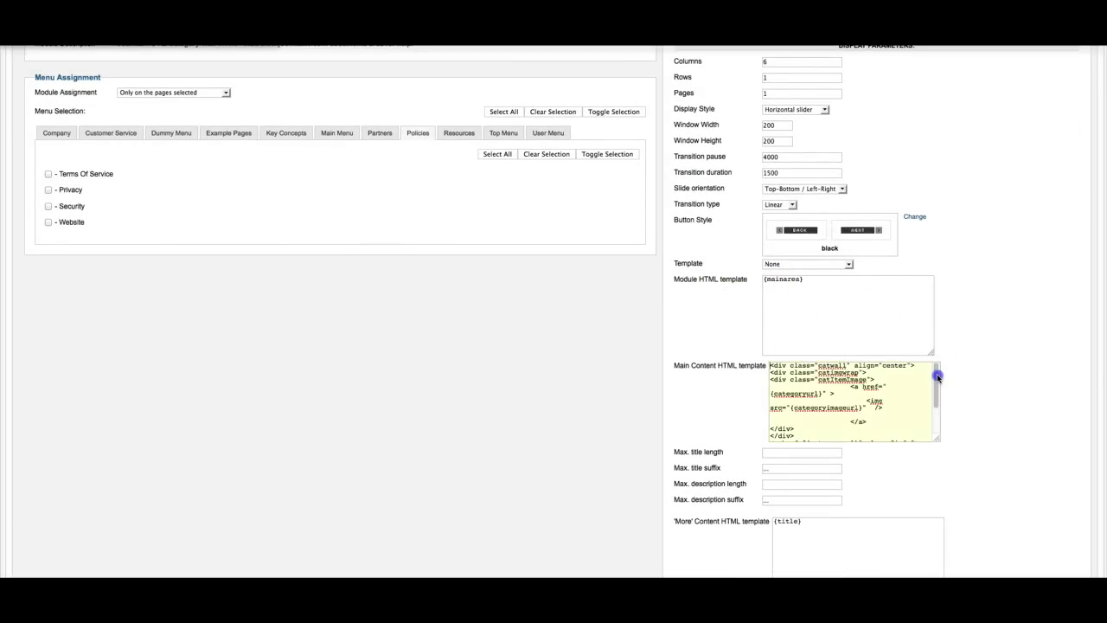
click(877, 371)
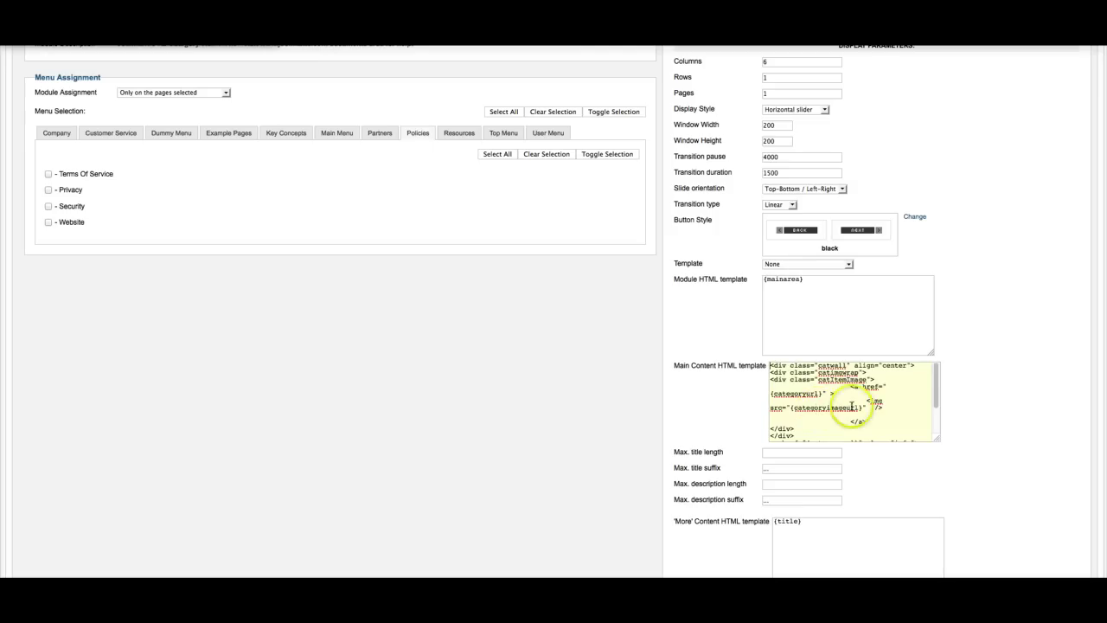
scroll(897, 403, down, 2)
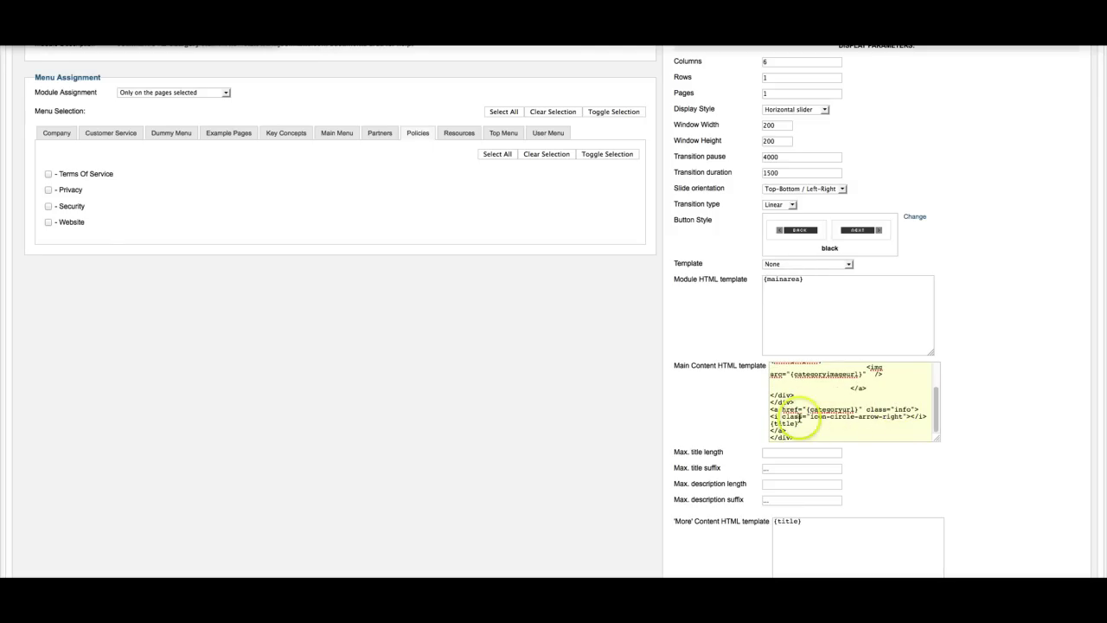
scroll(853, 416, down, 2)
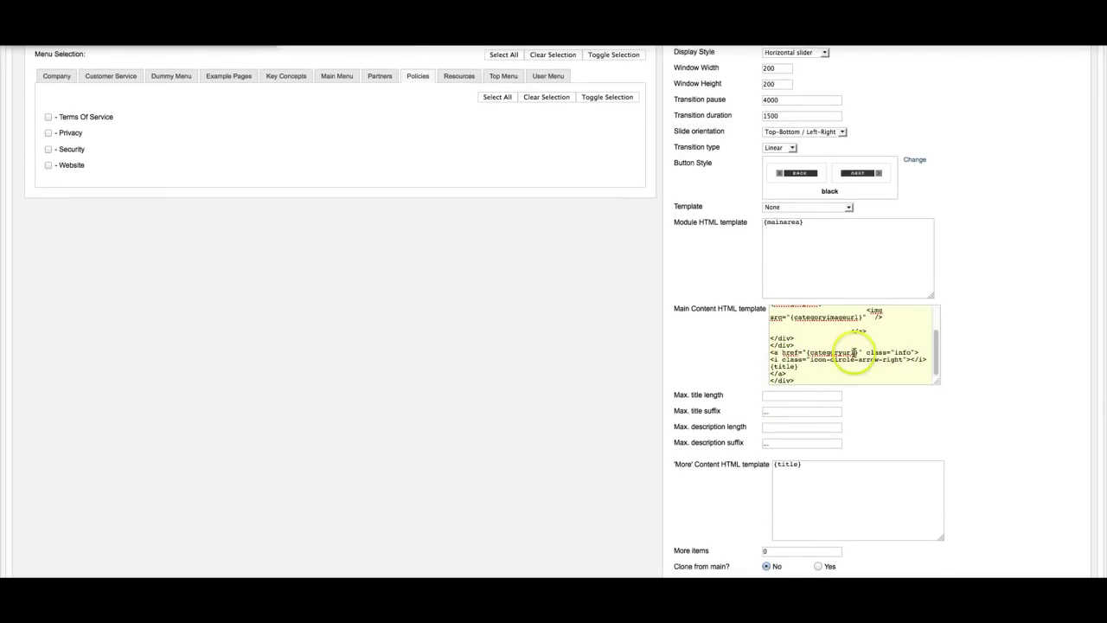
scroll(854, 338, up, 3)
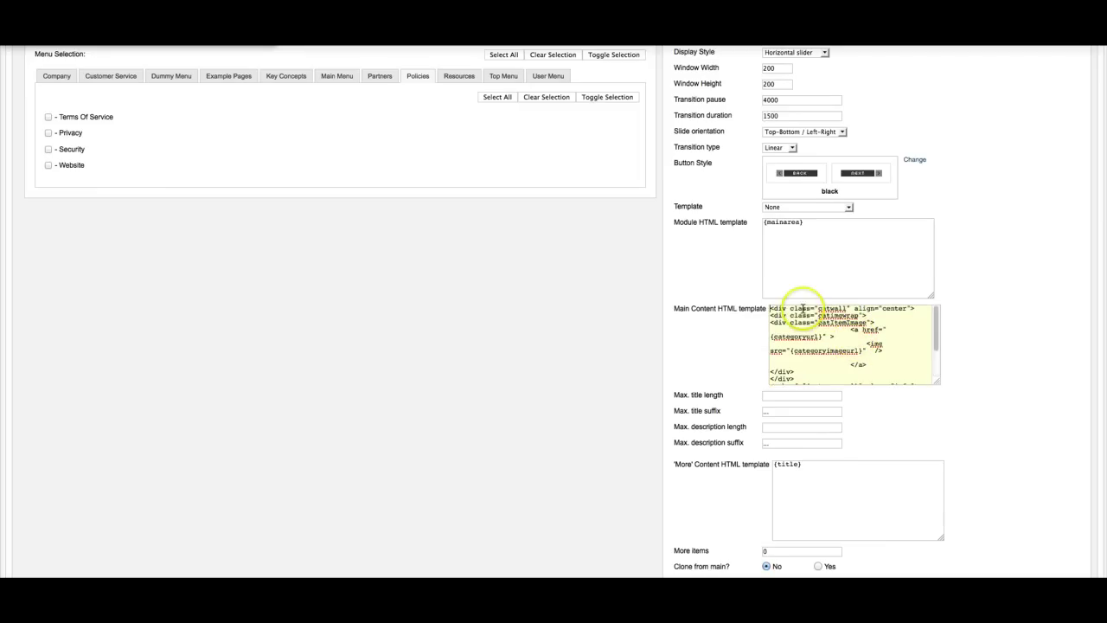
scroll(813, 294, up, 4)
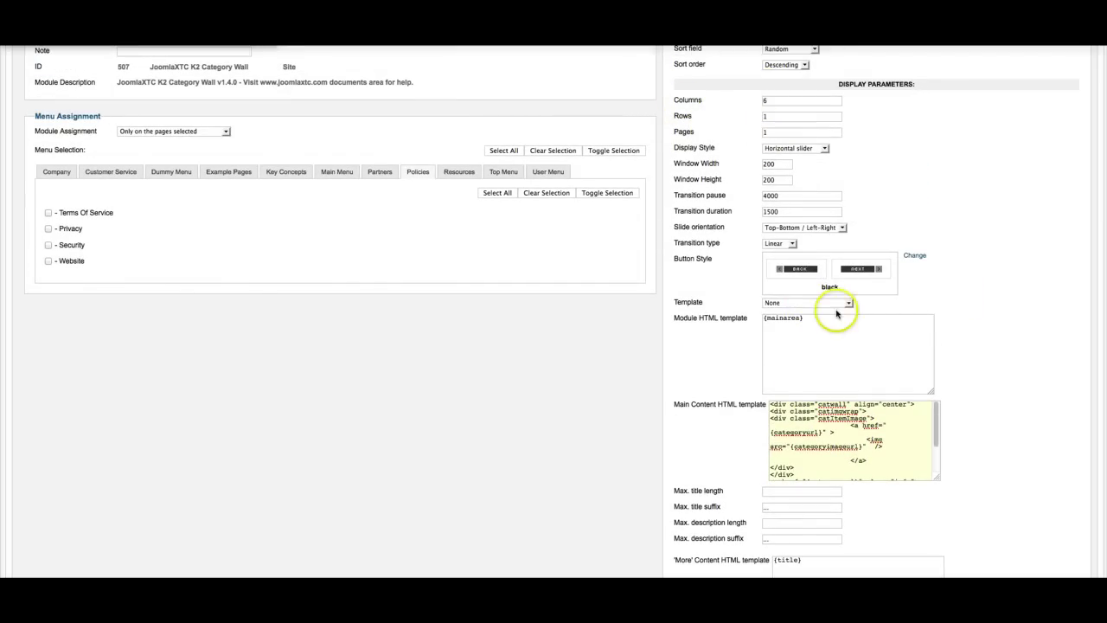
Set the K2 Category Wall module's Template preset to outpost_categories_user13.
click(807, 304)
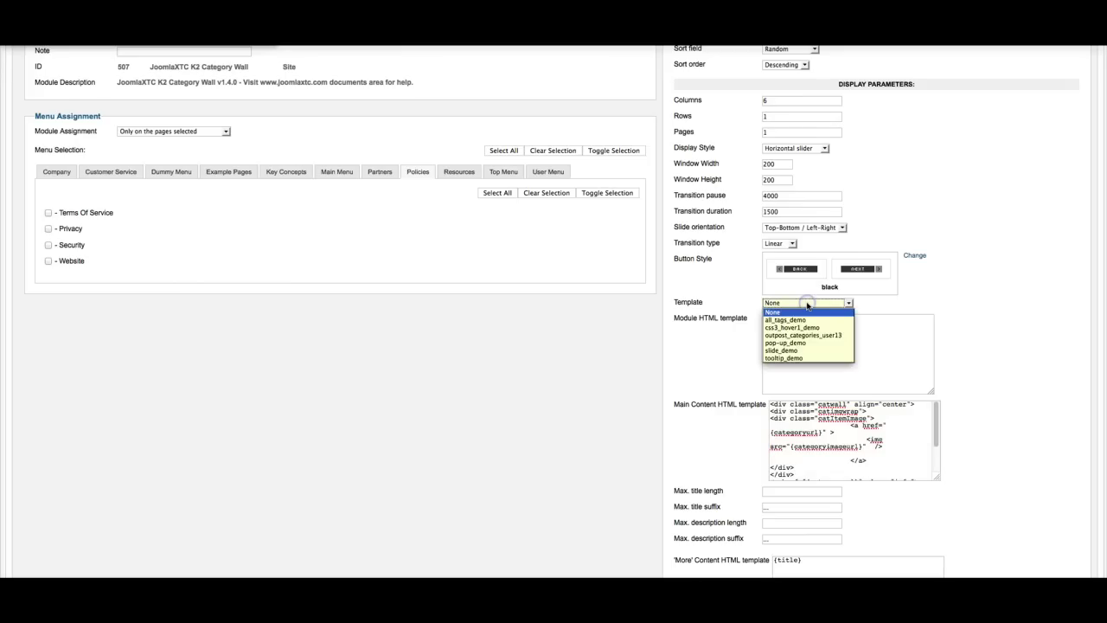
click(808, 305)
click(807, 303)
click(812, 336)
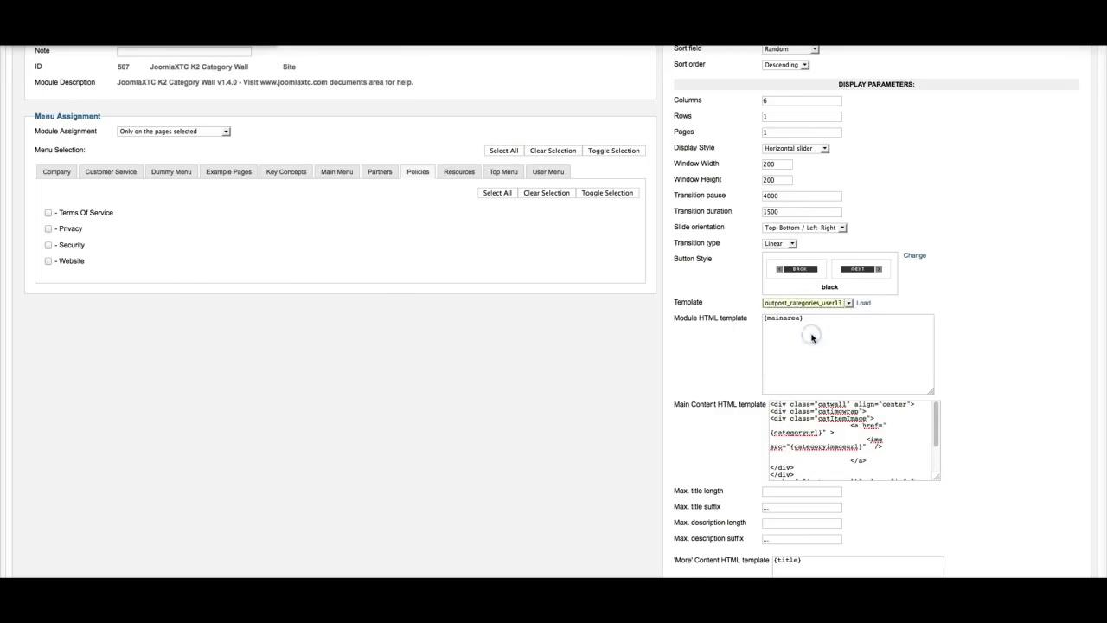
click(824, 305)
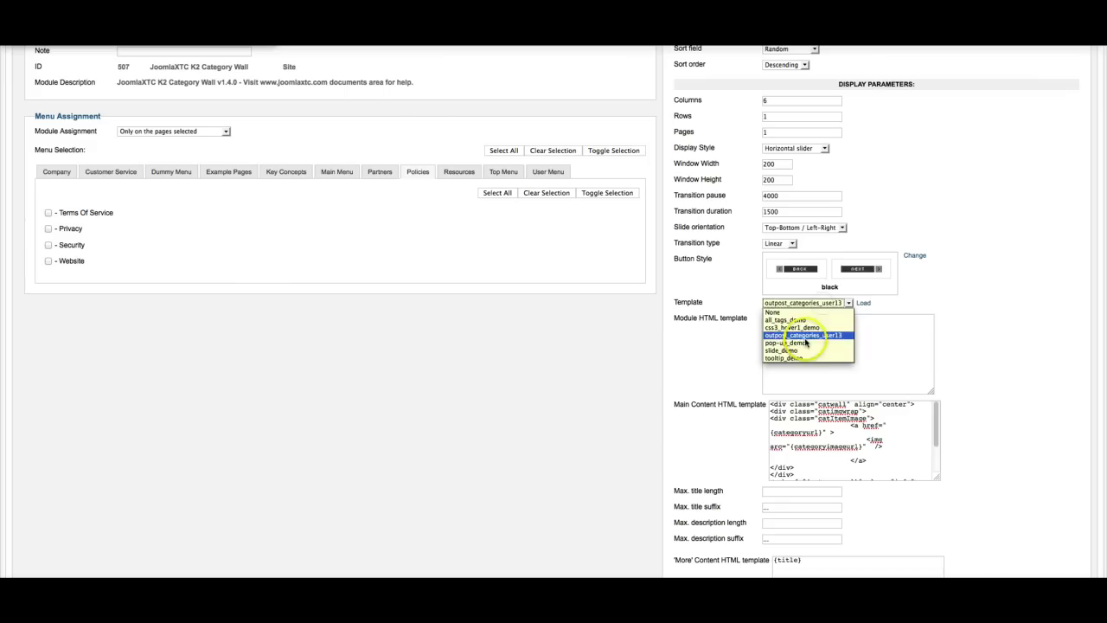
click(803, 312)
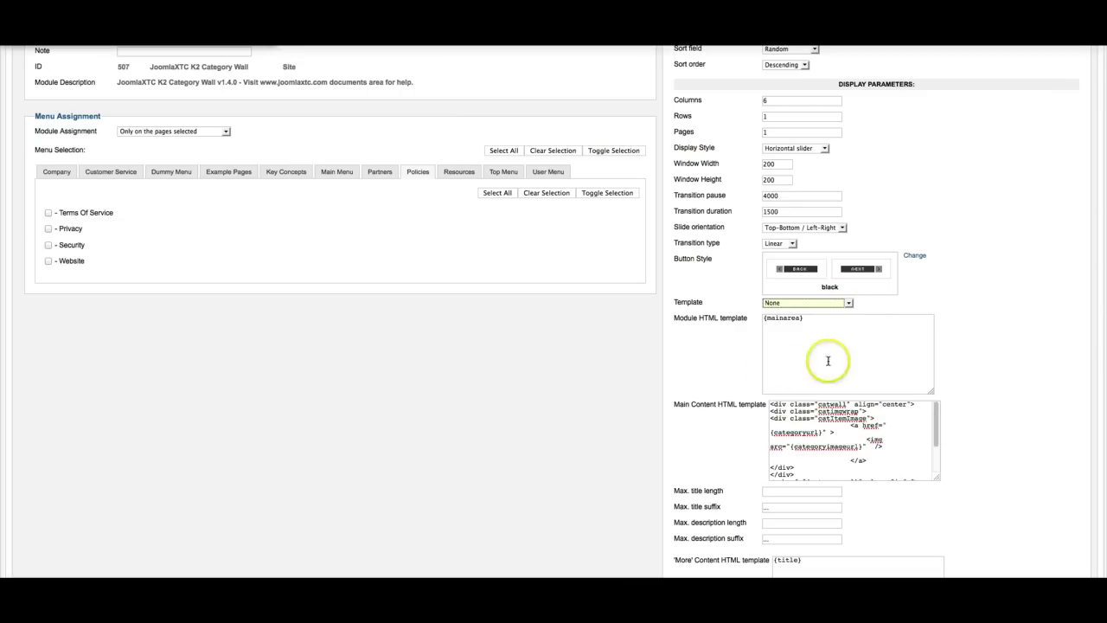
click(794, 304)
click(796, 335)
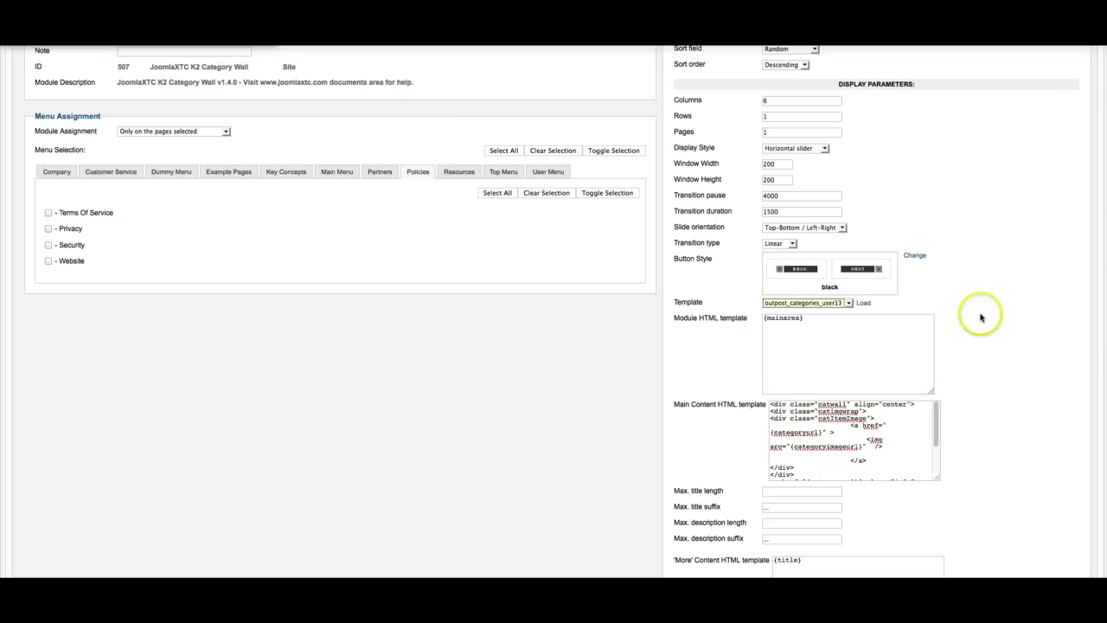
scroll(981, 317, up, 5)
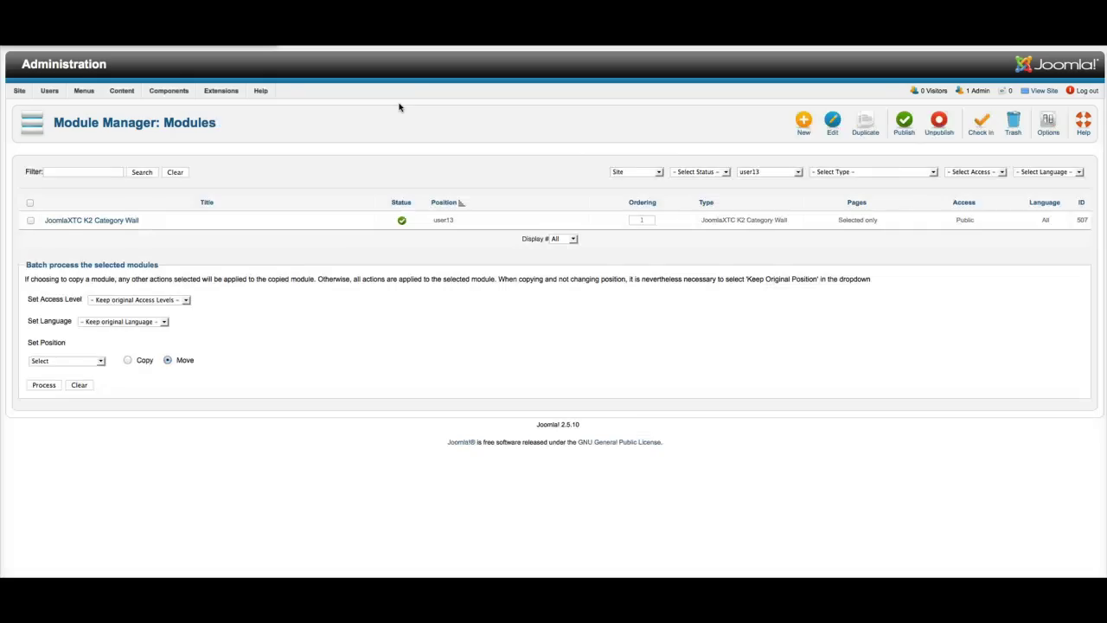
Filter the module list to position user19 and open the JoomlaXTC K2 Content Wall module.
click(757, 173)
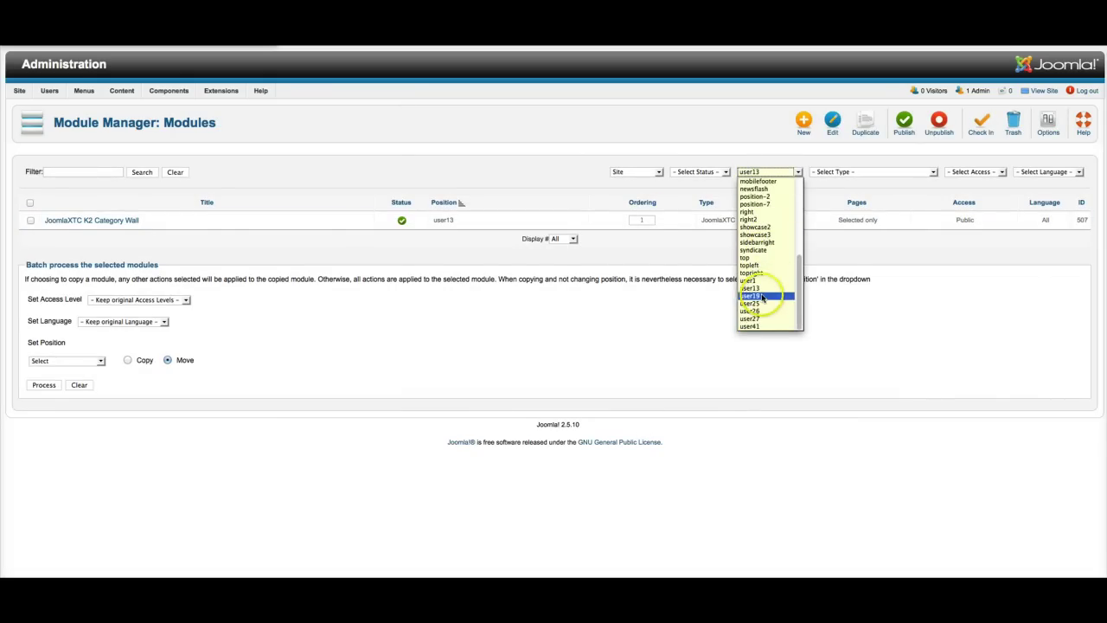
click(761, 297)
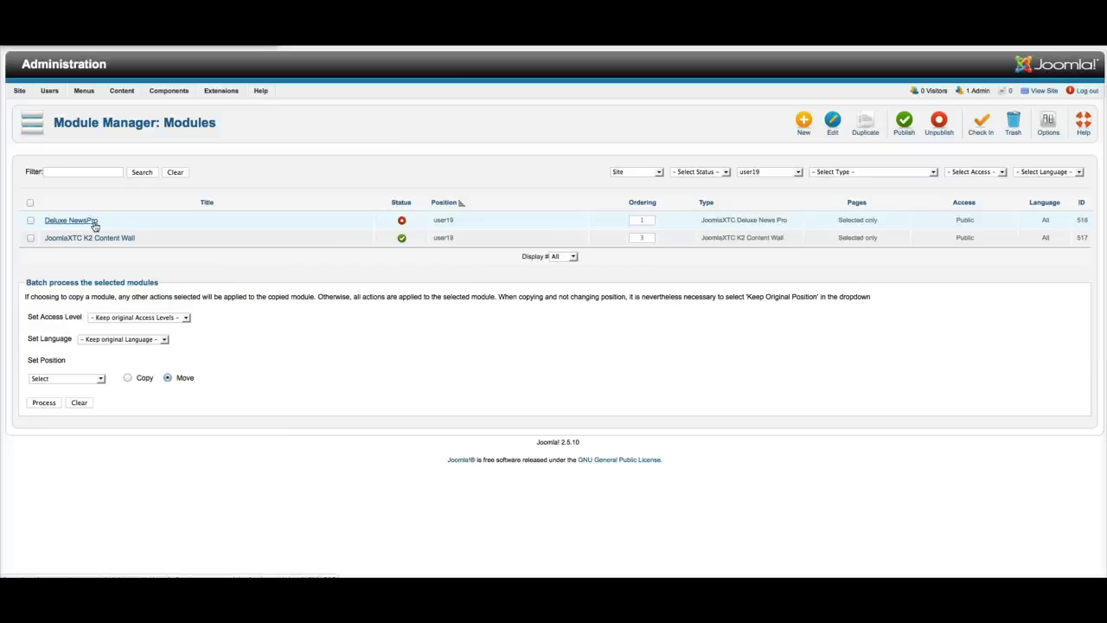
click(98, 240)
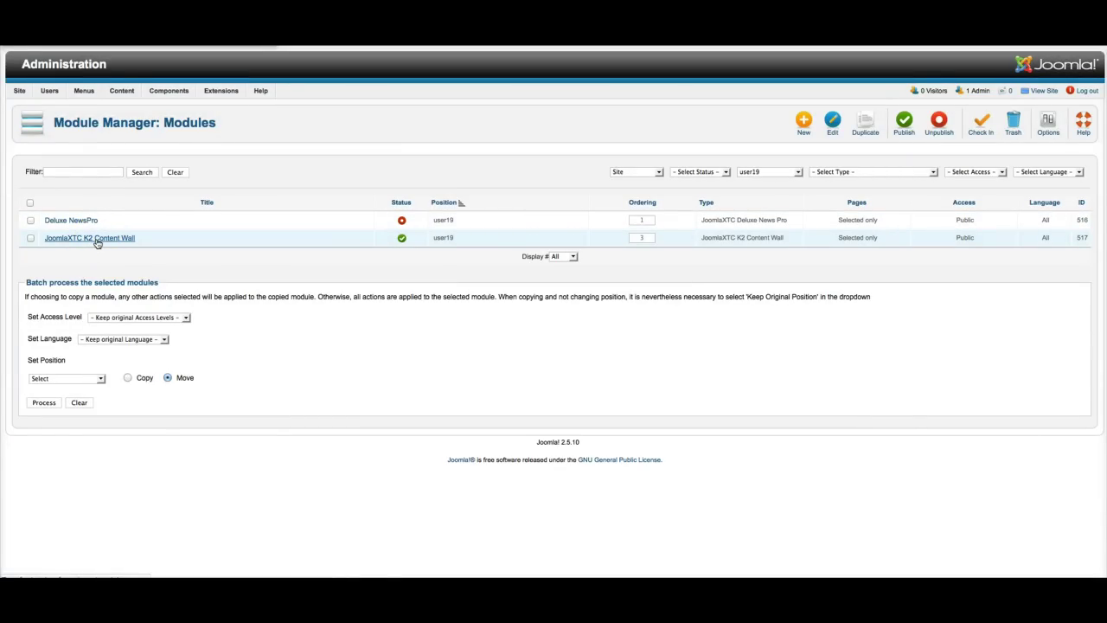
Leave the K2 Content Wall module's Template preset at None.
scroll(548, 269, down, 2)
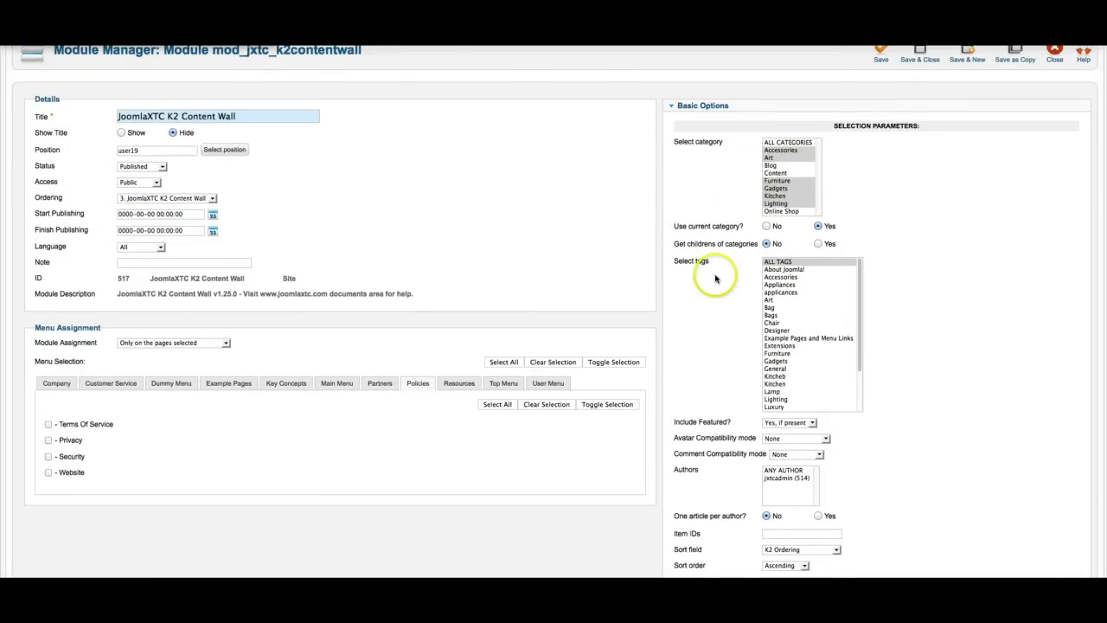
scroll(717, 275, down, 5)
scroll(716, 276, down, 2)
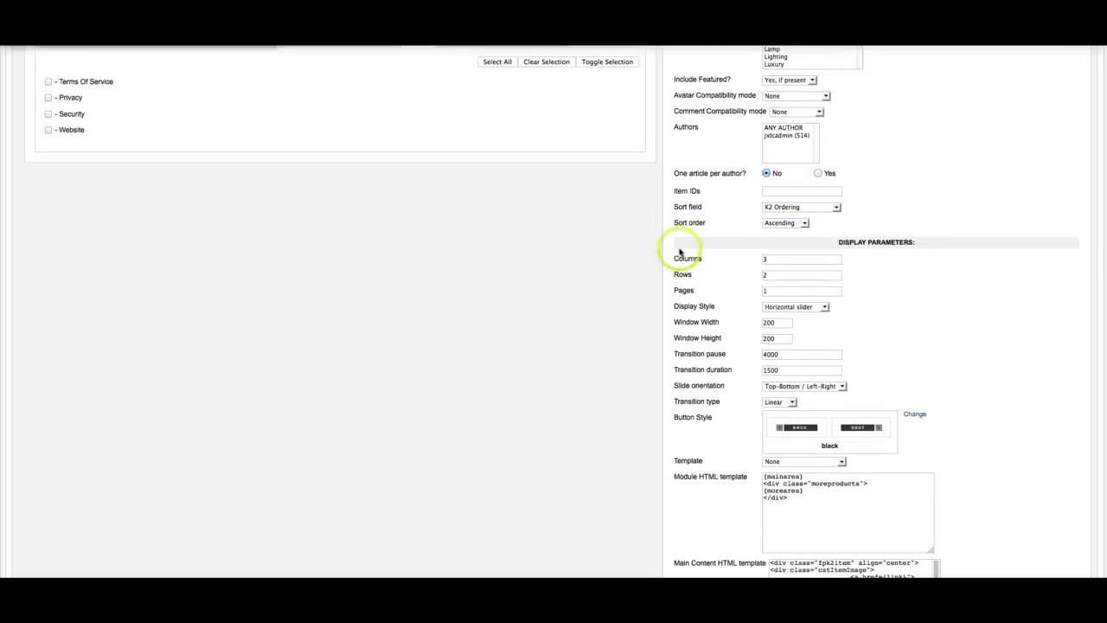
scroll(712, 267, down, 4)
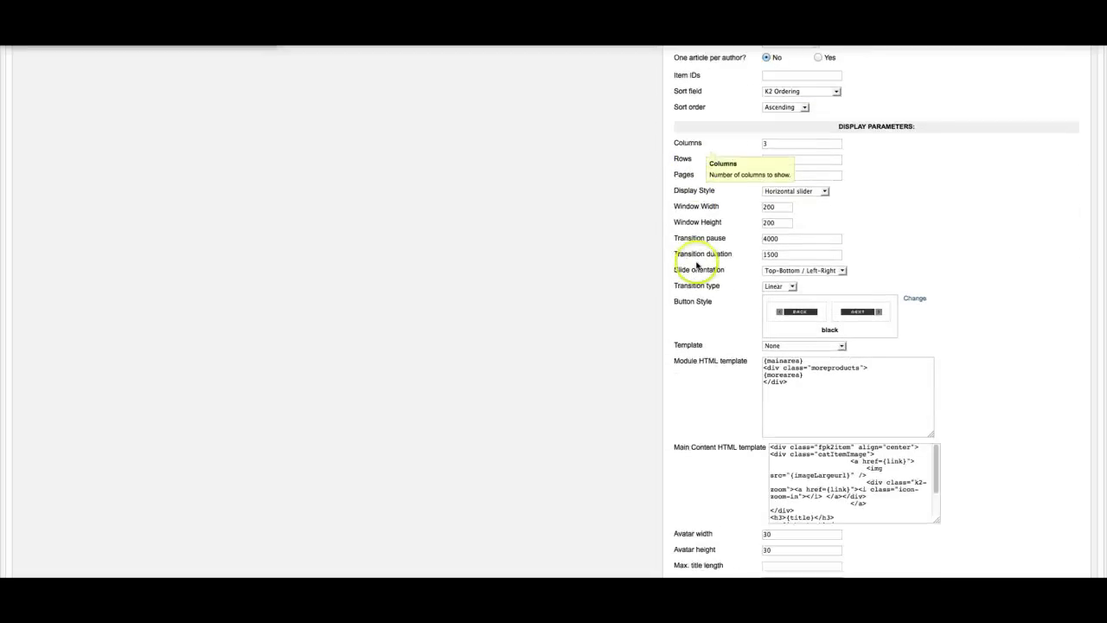
click(788, 287)
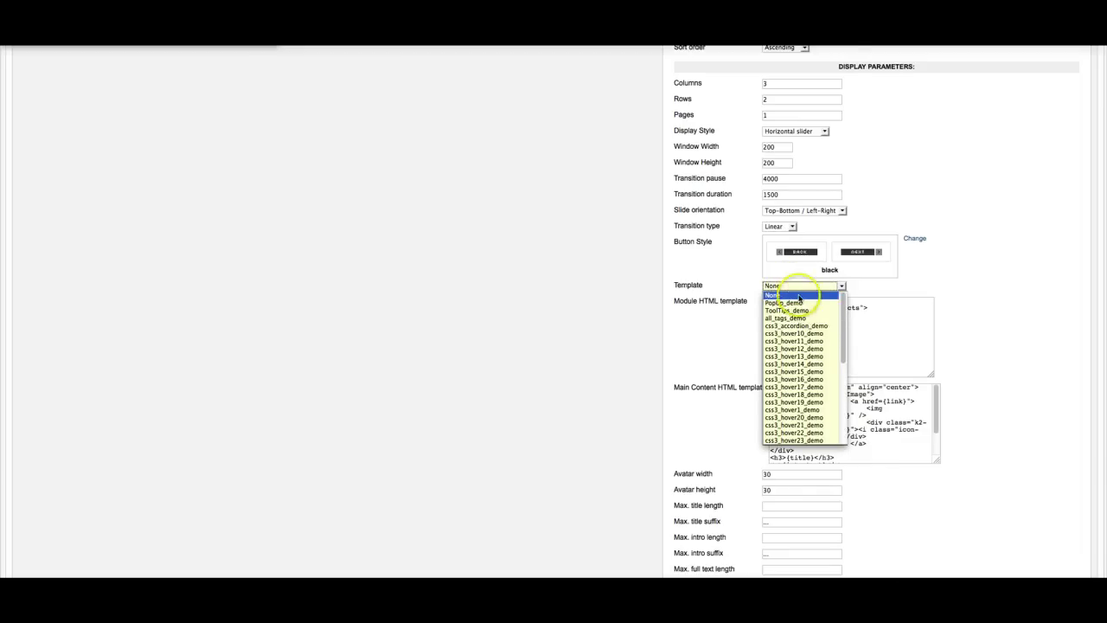
scroll(794, 328, down, 10)
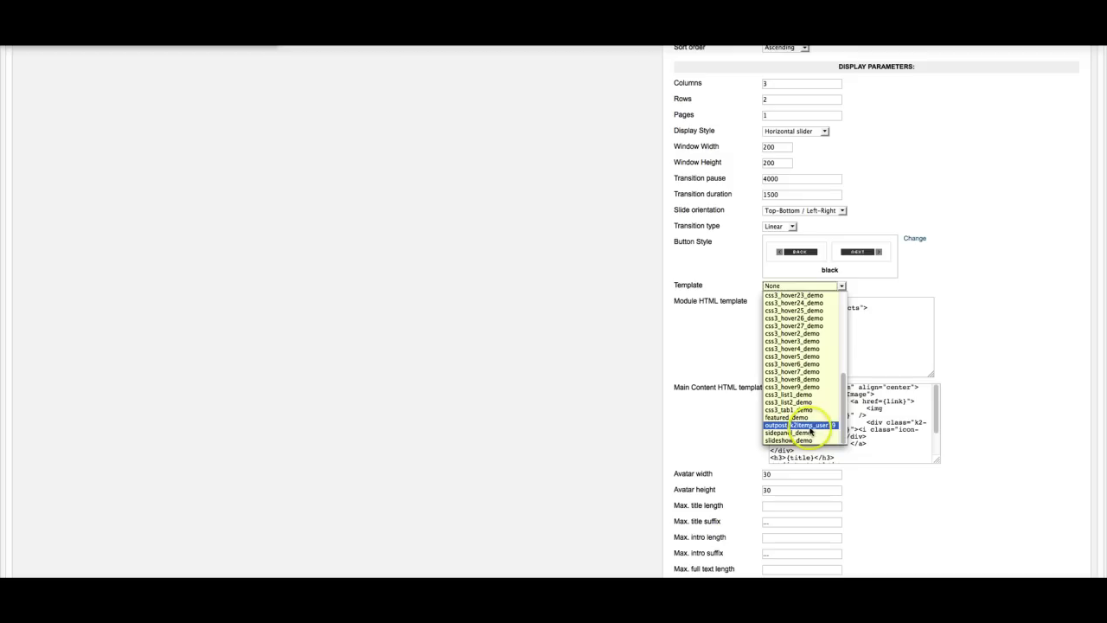
click(980, 322)
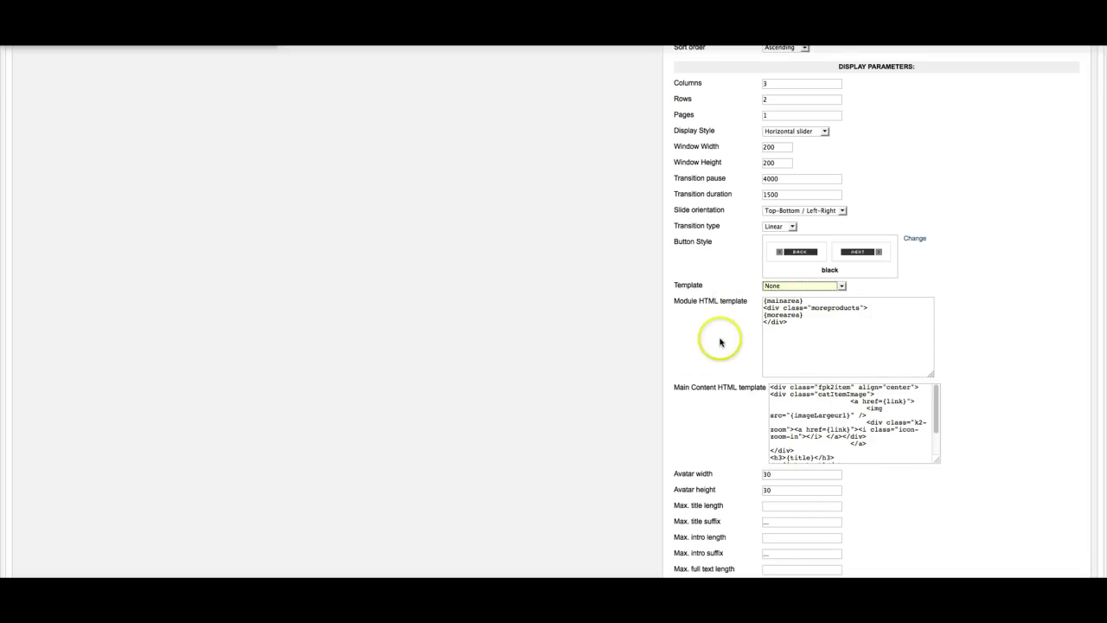
Browse the module's display and 'More' area parameters.
scroll(720, 342, down, 8)
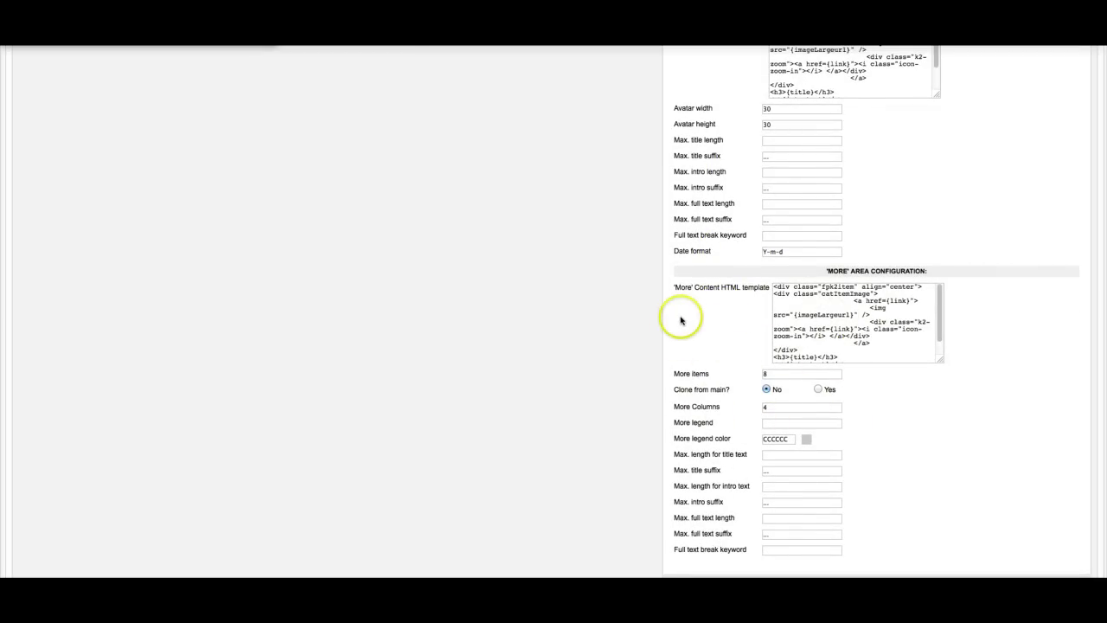
scroll(681, 320, up, 3)
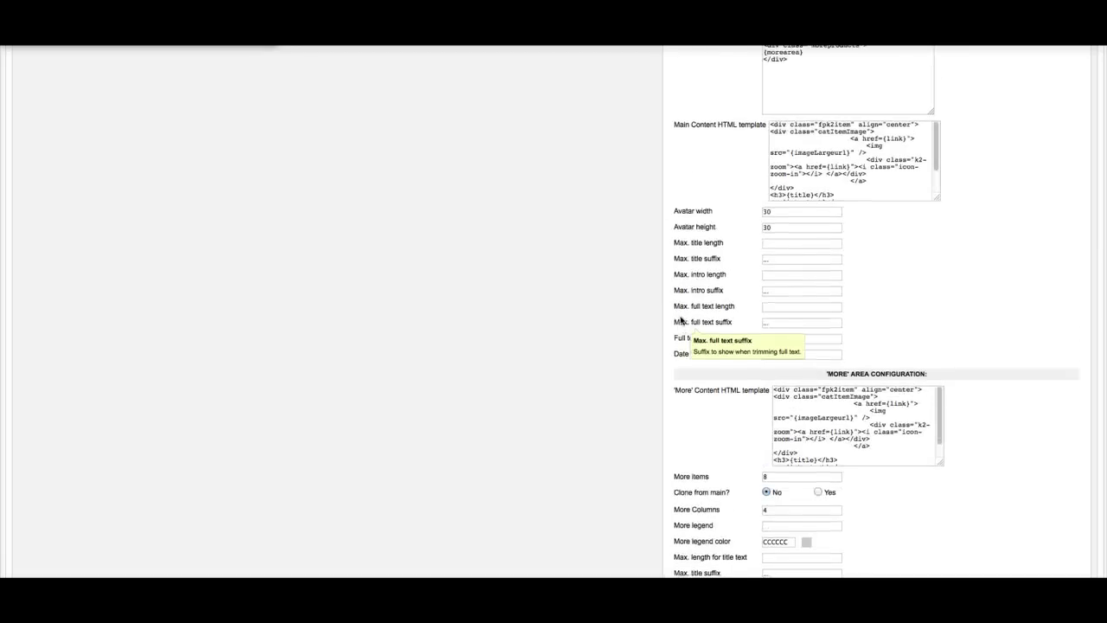
scroll(681, 320, up, 2)
scroll(680, 320, up, 5)
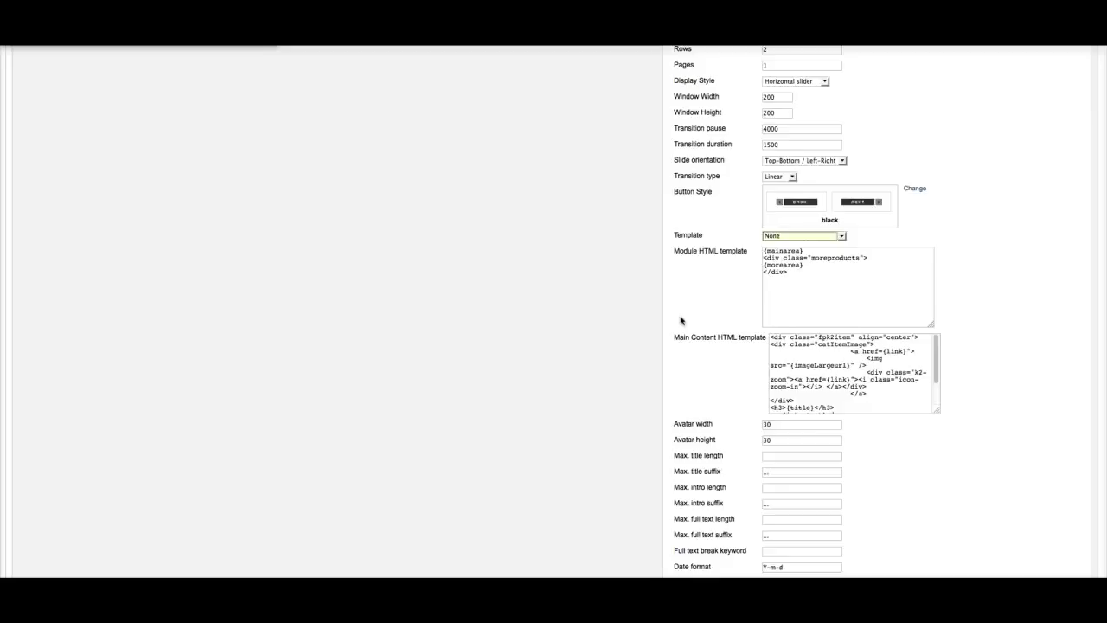
scroll(680, 320, down, 1)
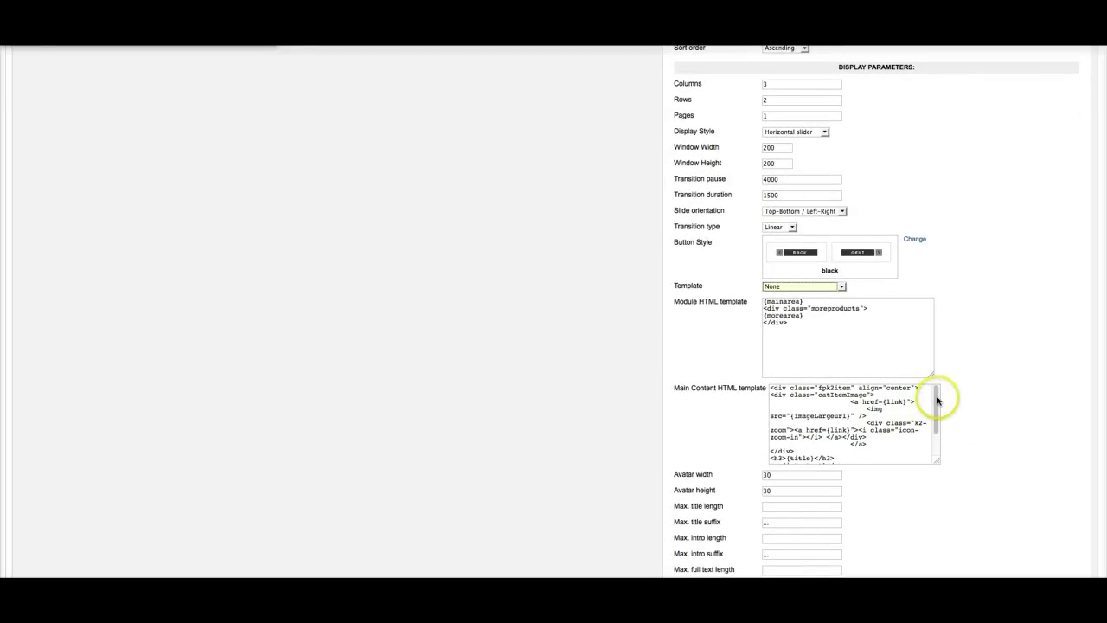
drag(938, 400, 937, 430)
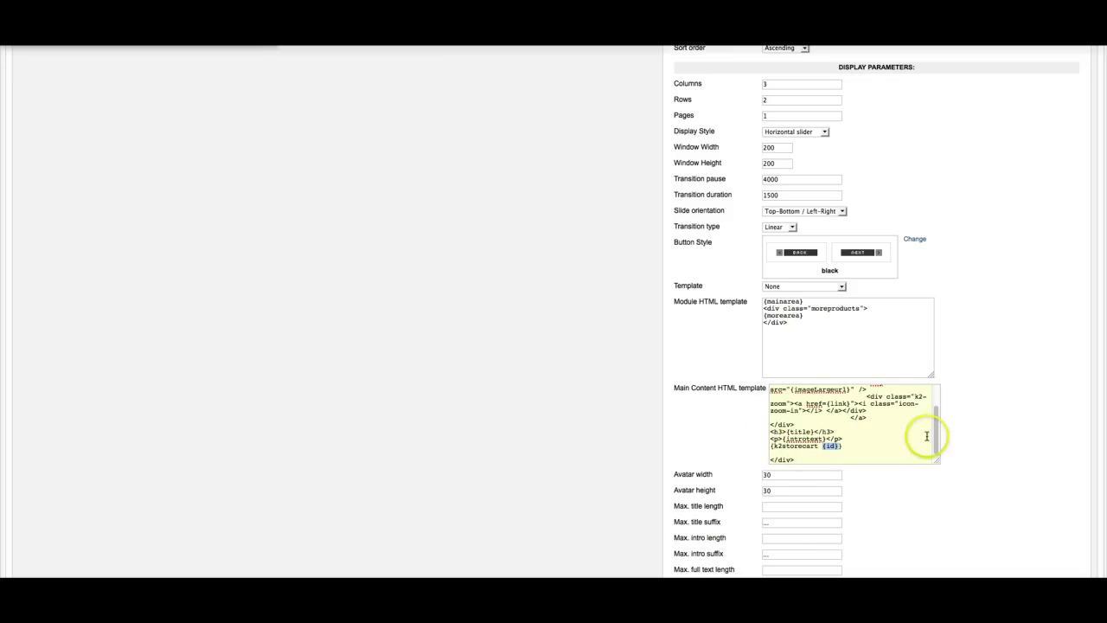
drag(937, 427, 937, 454)
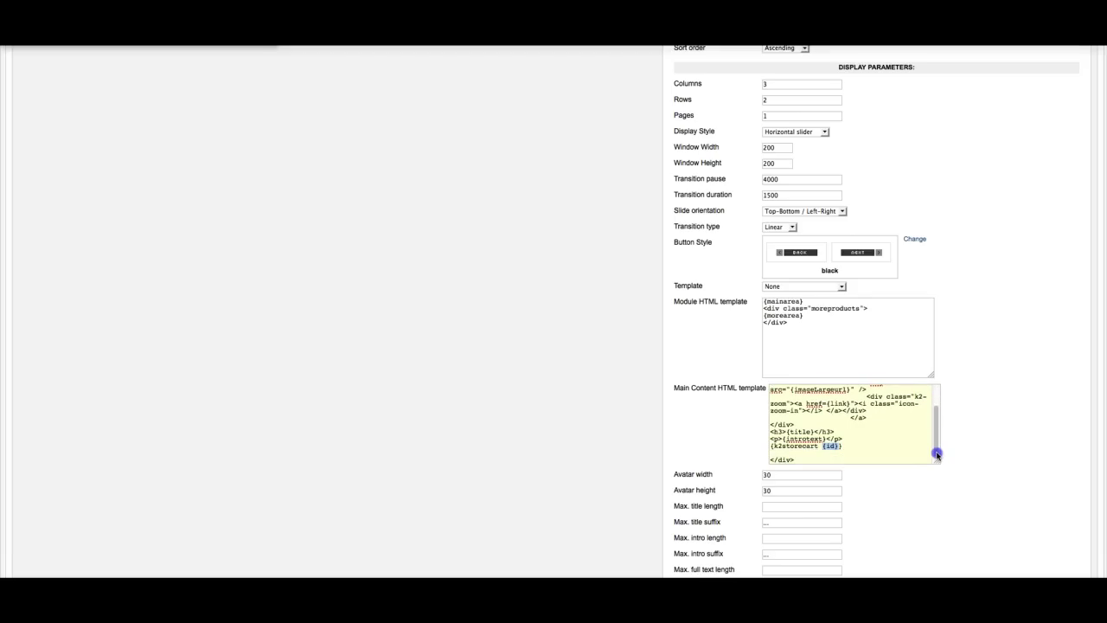
scroll(974, 388, up, 10)
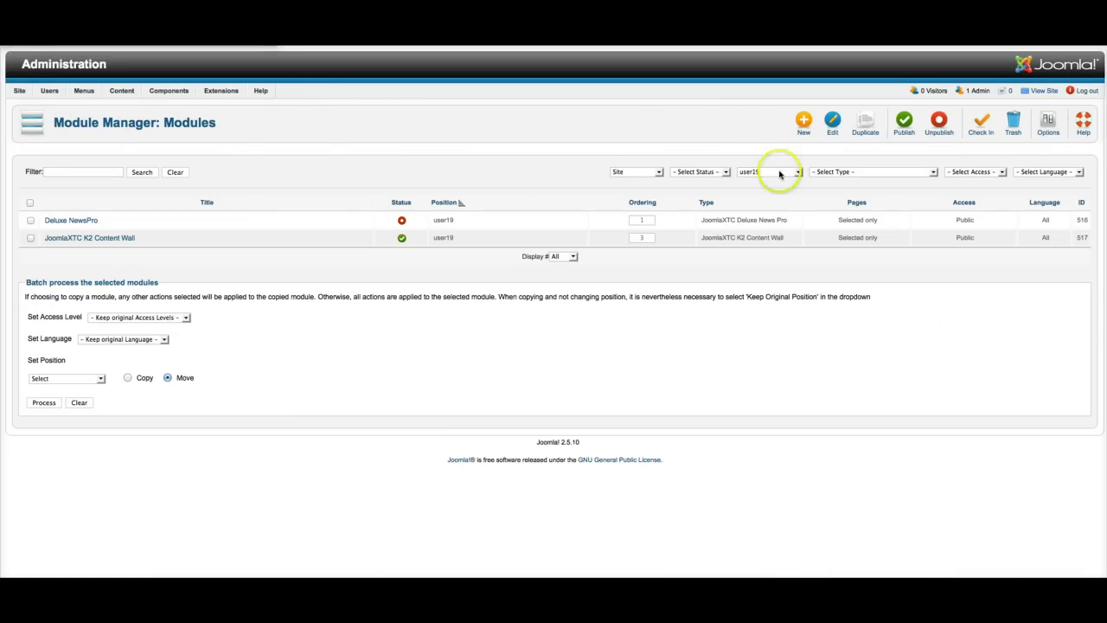
Close the module settings and filter the module list to position user25.
click(768, 171)
scroll(776, 227, up, 5)
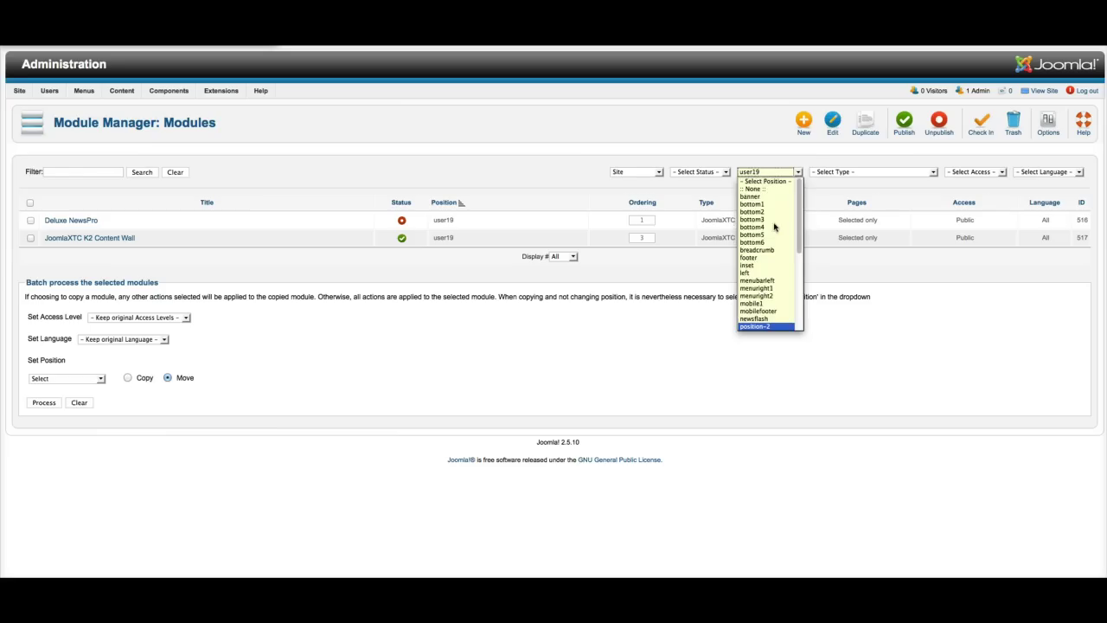
scroll(774, 267, down, 5)
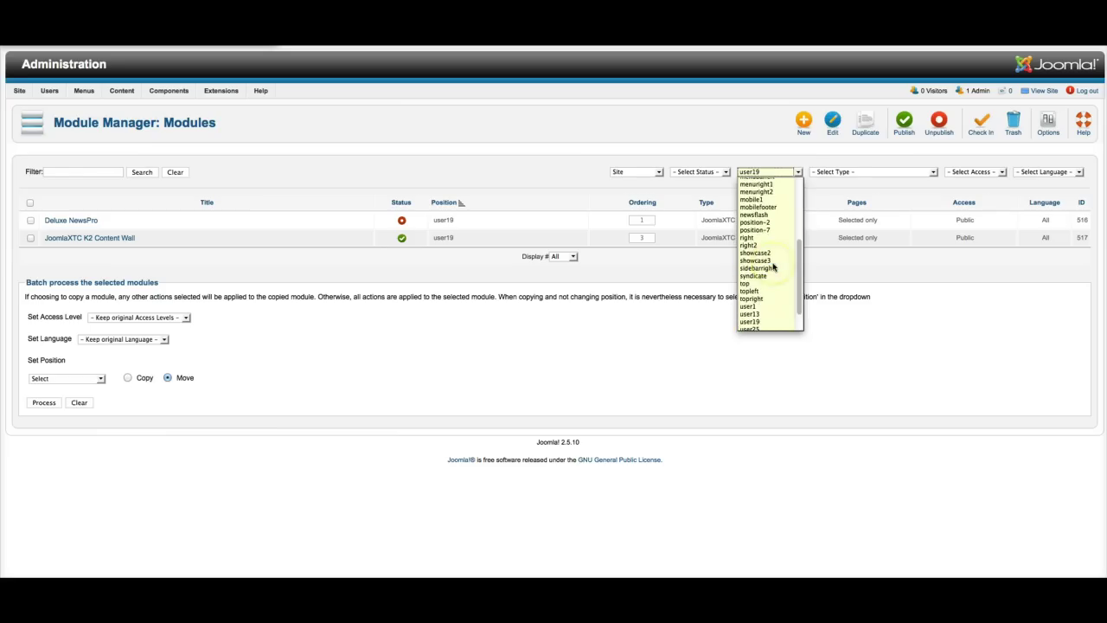
click(758, 302)
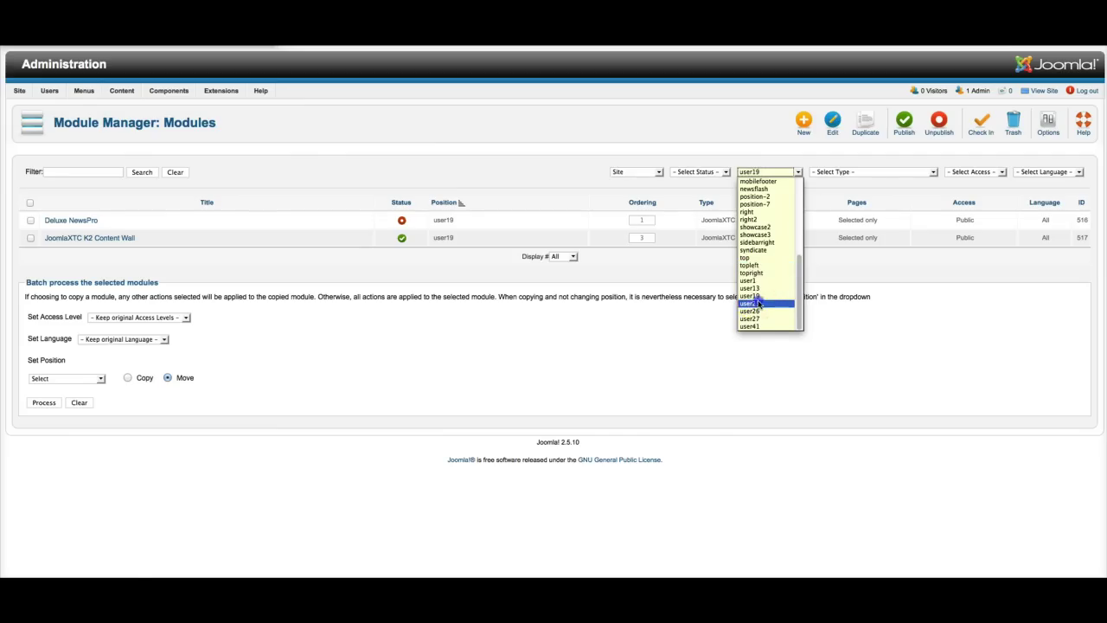
click(758, 303)
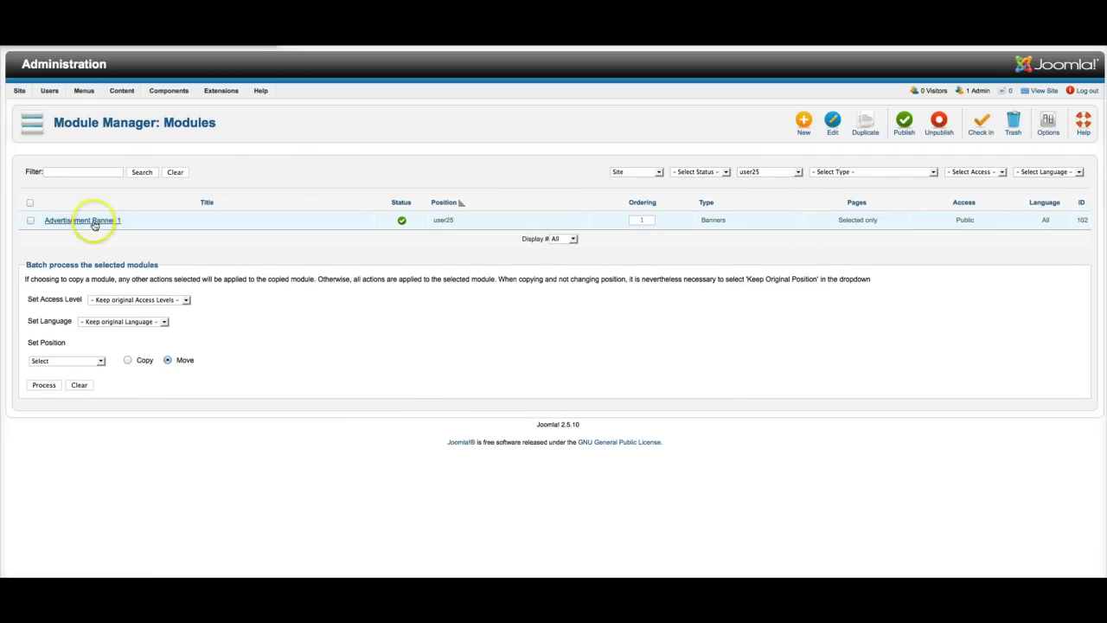
Review the Advertisement Banner 1 module's settings, then close them.
click(95, 221)
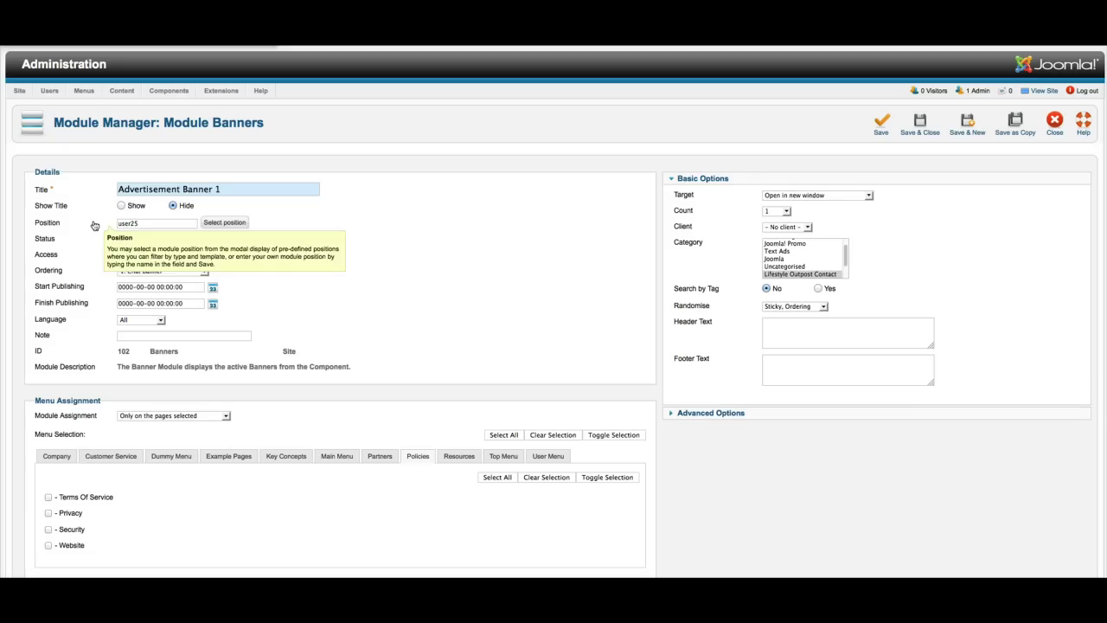
click(774, 275)
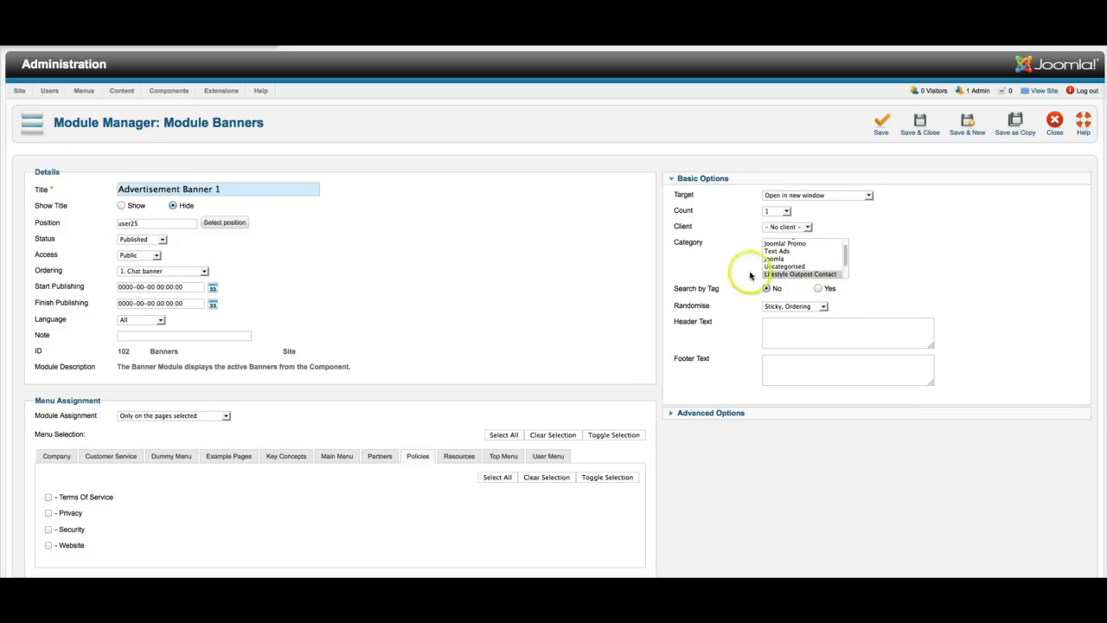
click(1057, 128)
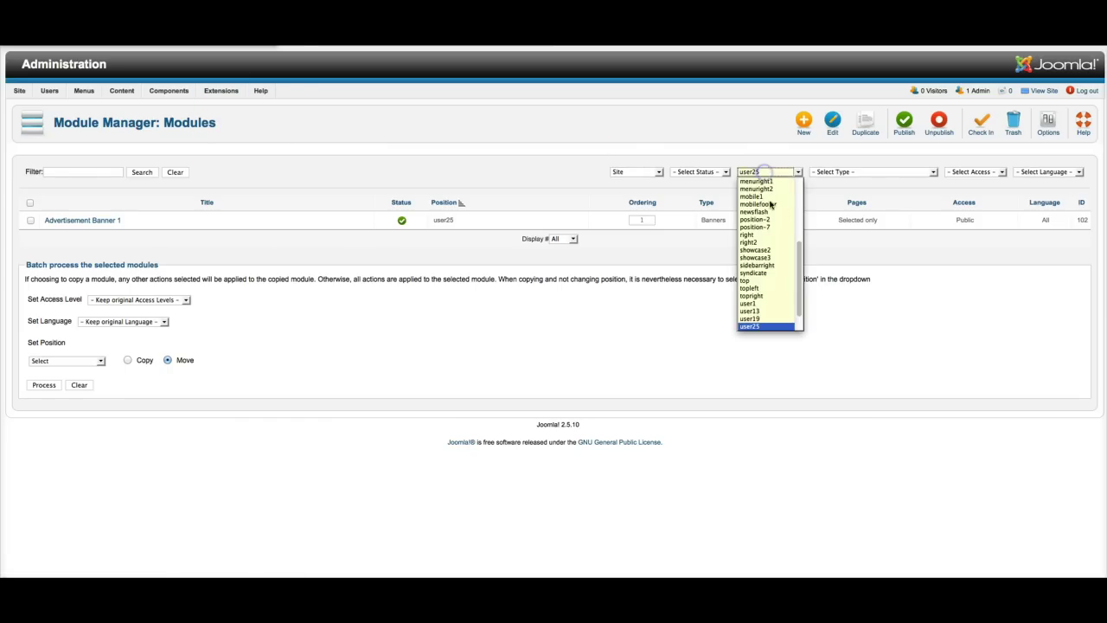
Filter the module list through positions bottom1, bottom2, bottom4 and bottom5.
scroll(770, 205, up, 10)
click(757, 208)
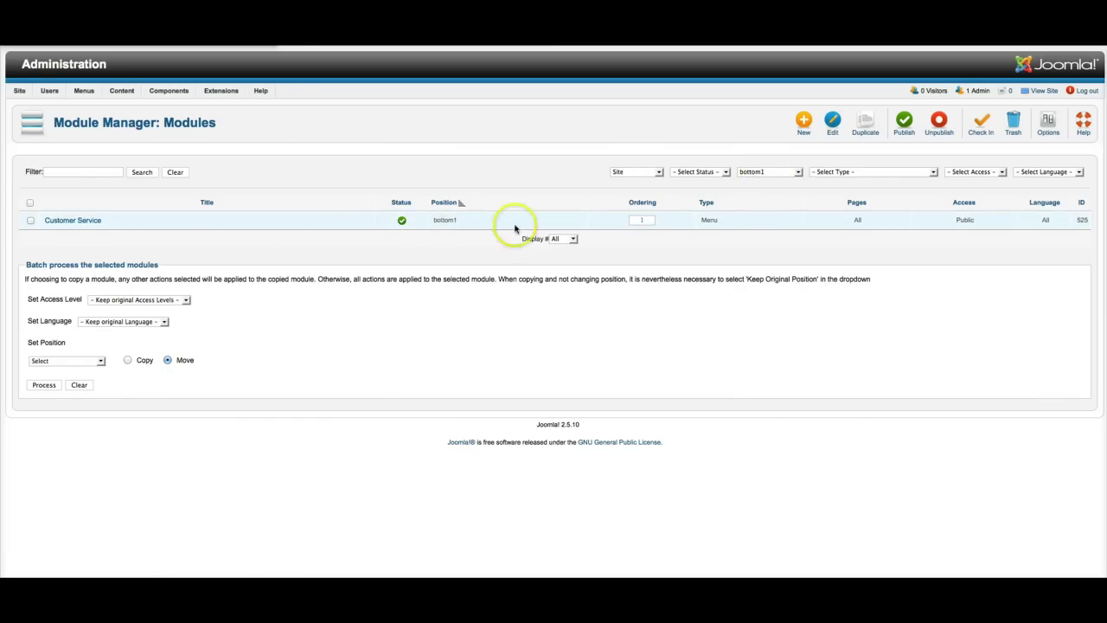
click(754, 172)
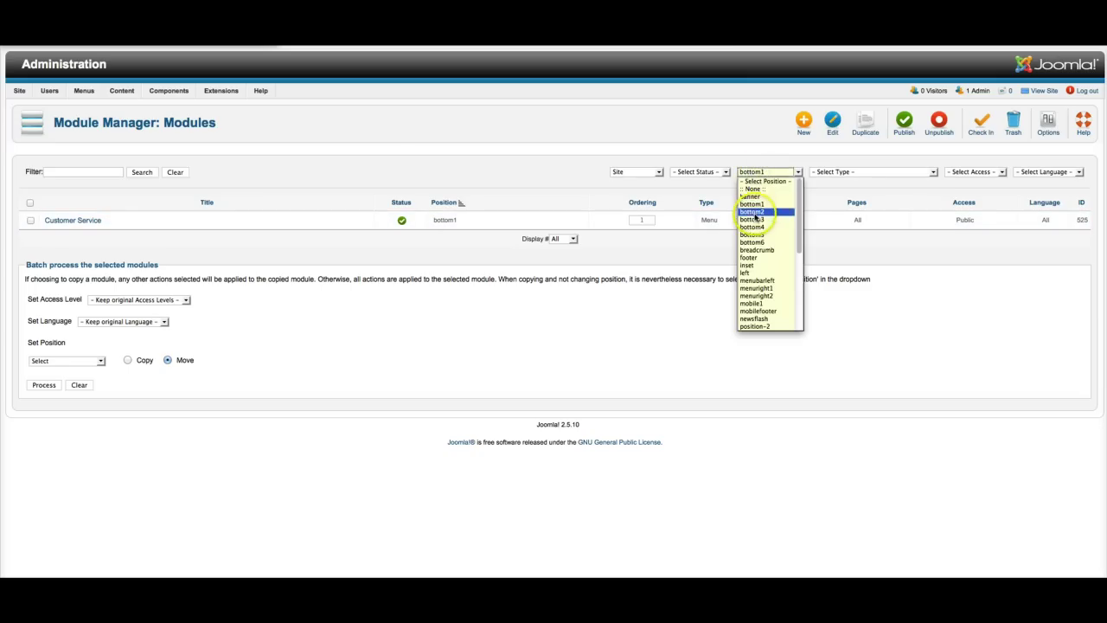
click(755, 212)
click(757, 172)
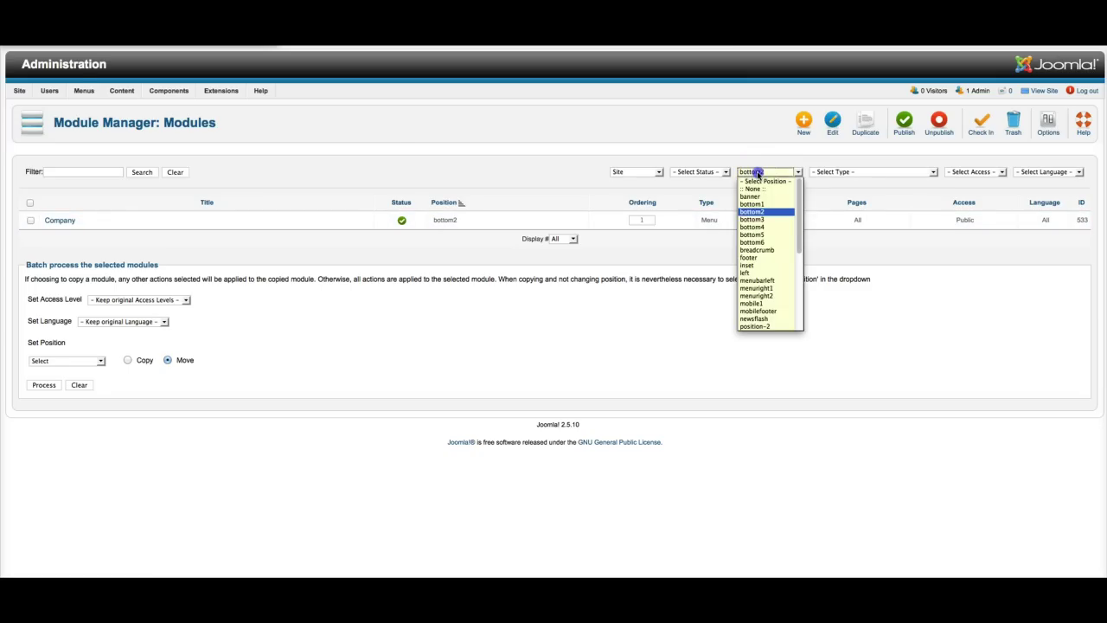
click(754, 227)
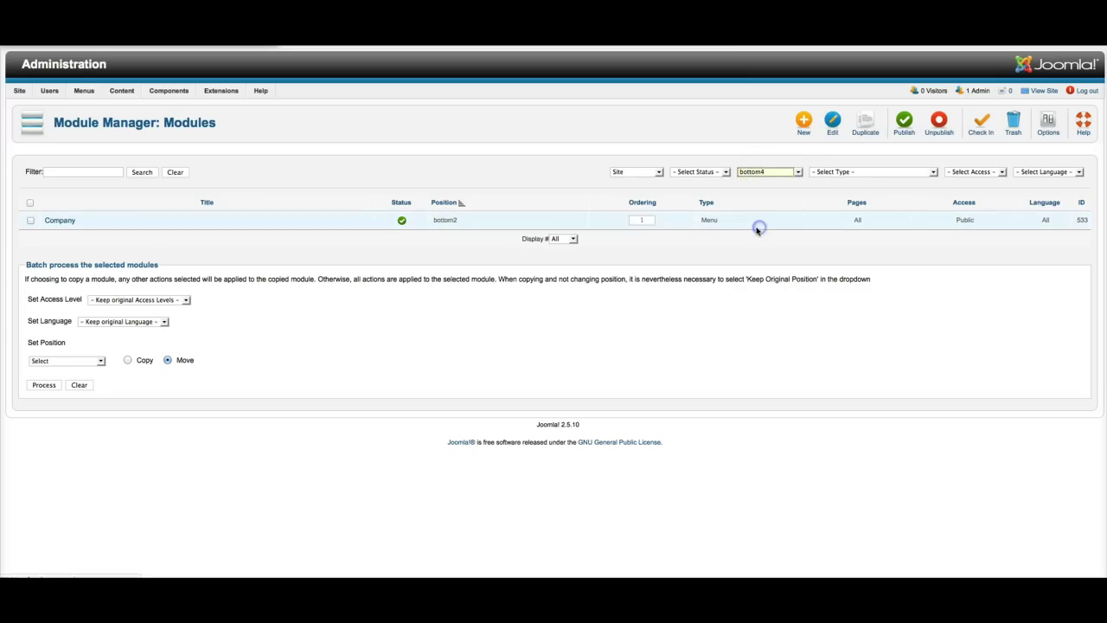
click(756, 172)
click(754, 234)
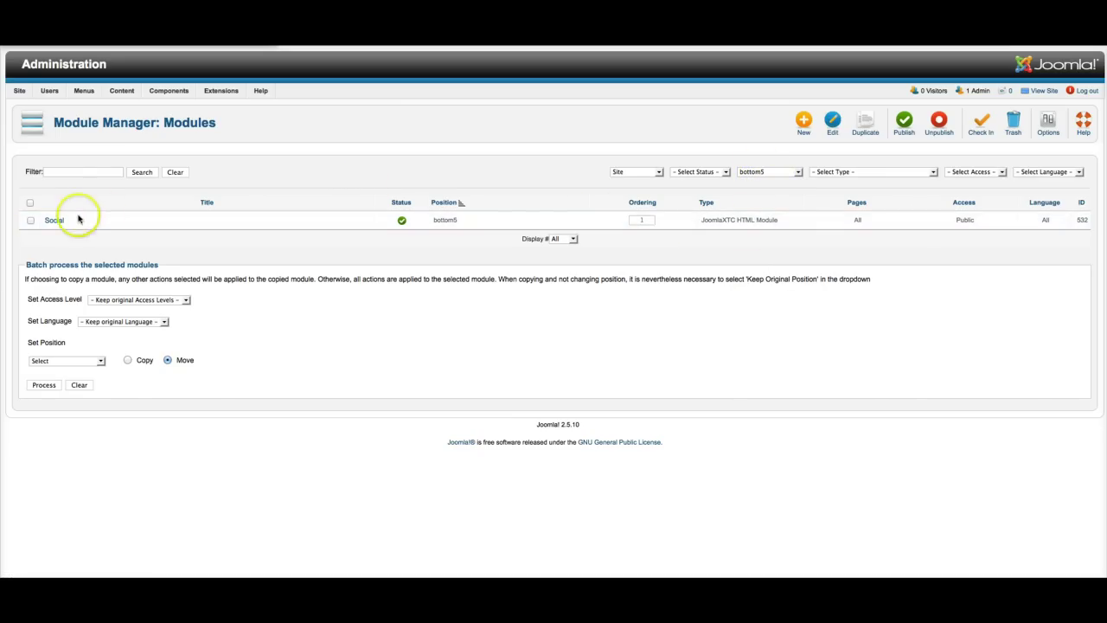
Inspect the Social module's Twitter, Google and RSS Feed link HTML, then close it.
click(57, 222)
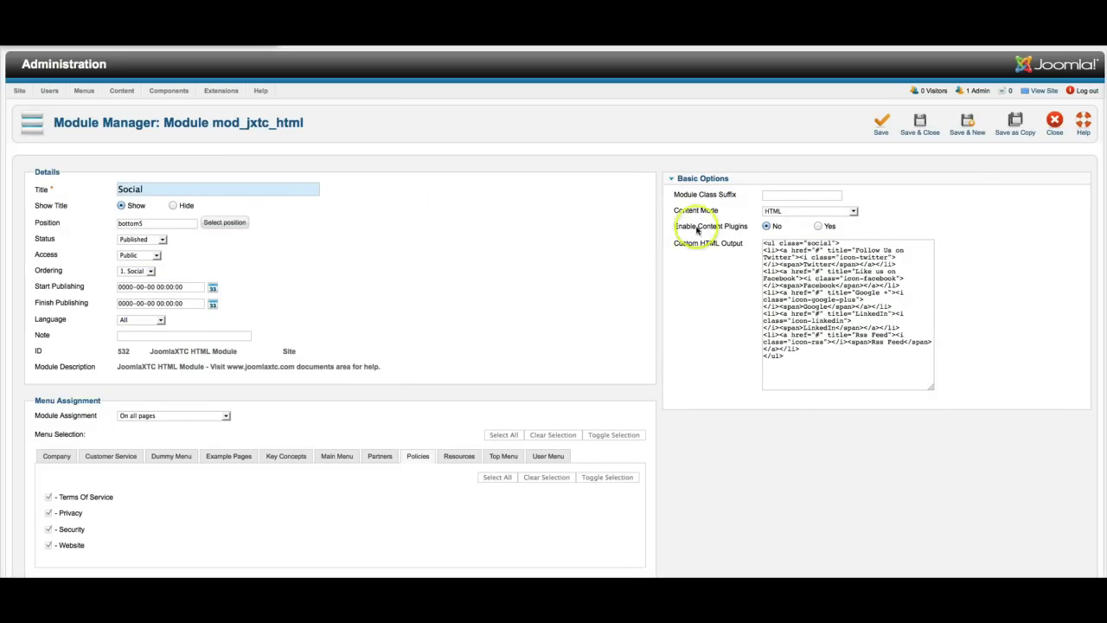
click(782, 250)
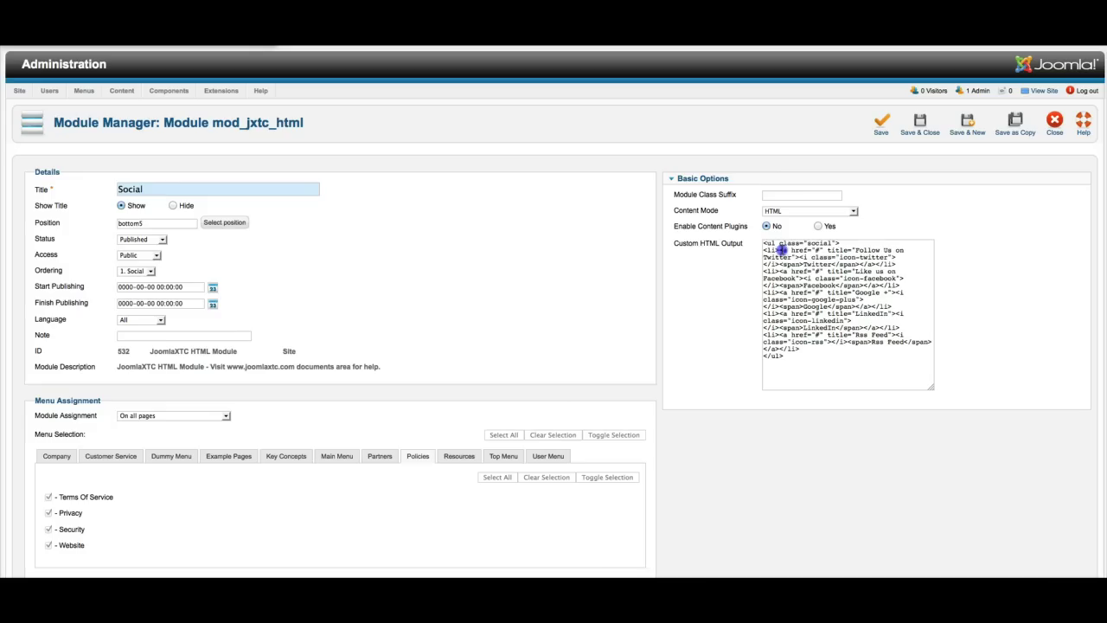
drag(782, 250, 822, 250)
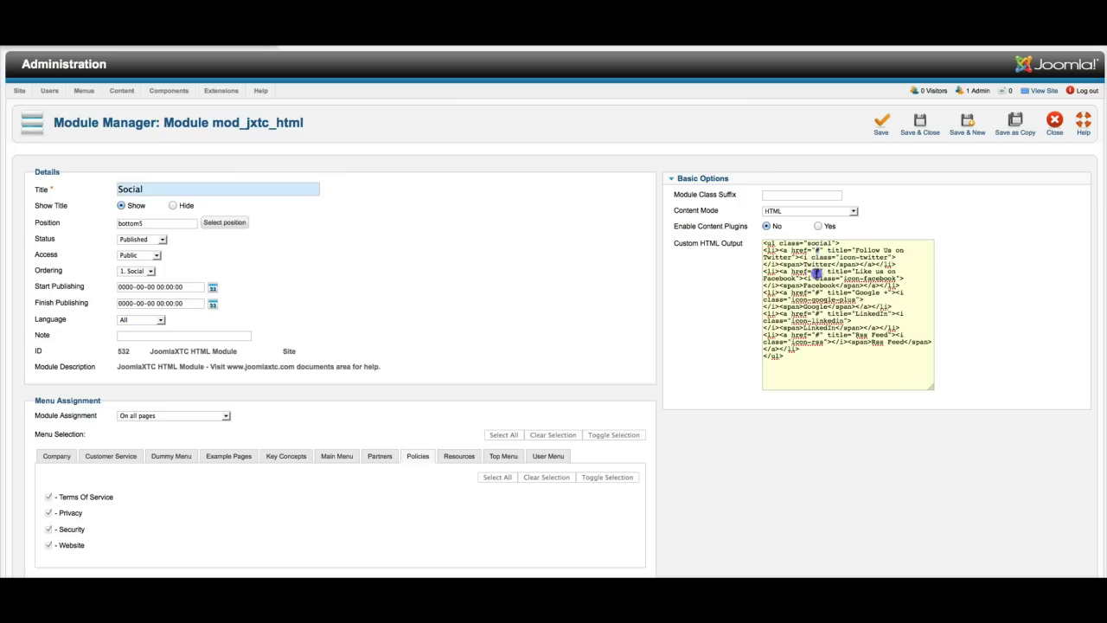
click(817, 293)
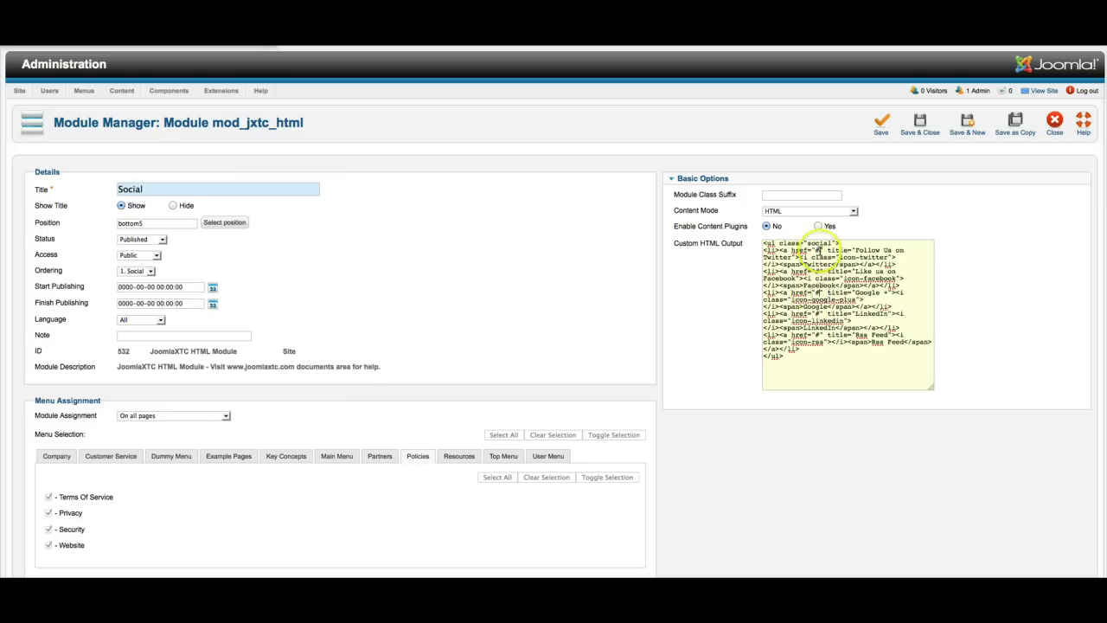
click(821, 336)
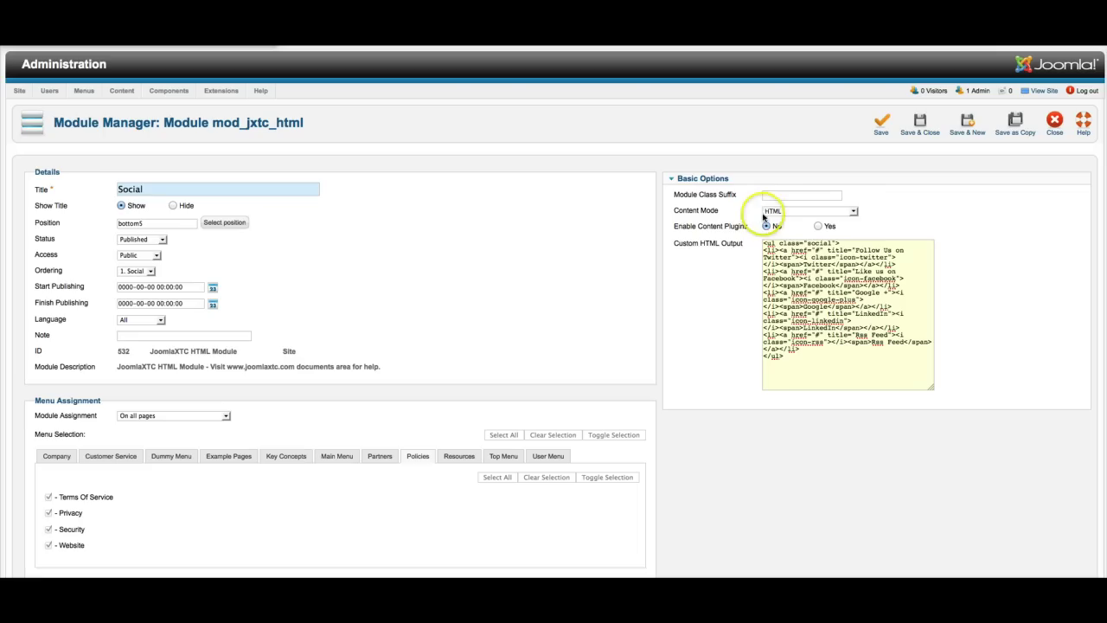
click(1054, 121)
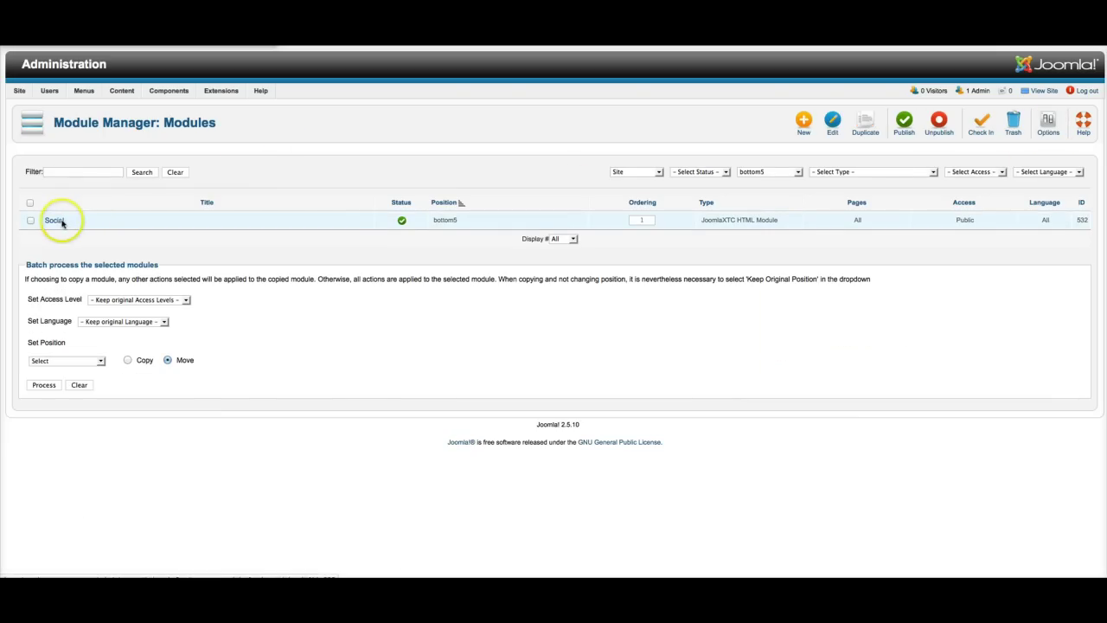
Filter the module list to position bottom6 and open the Back To Top module.
click(767, 172)
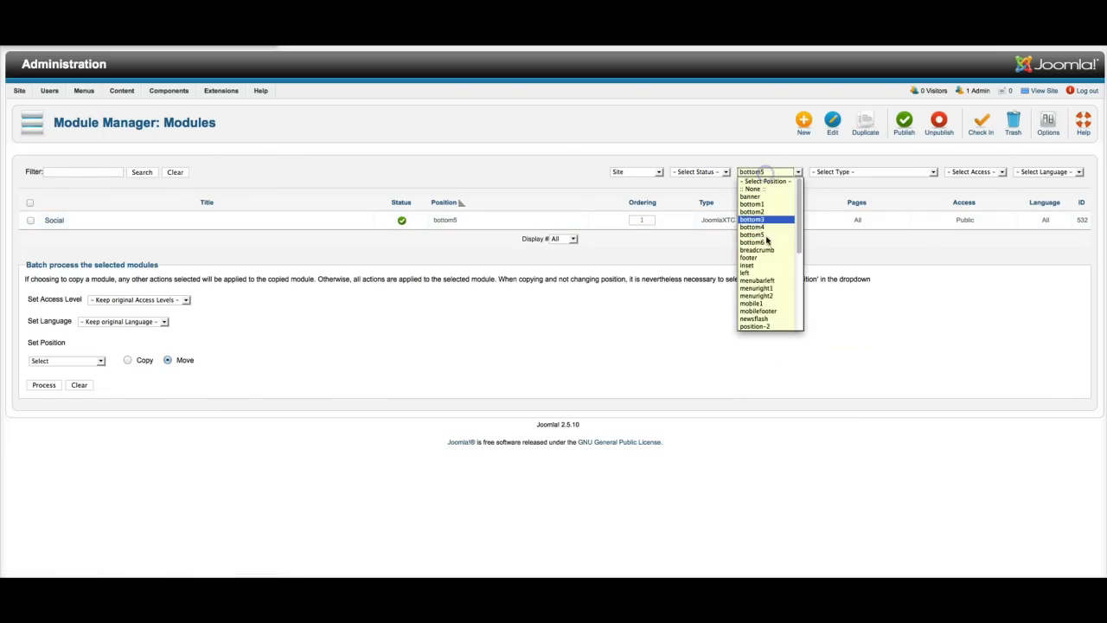
click(753, 242)
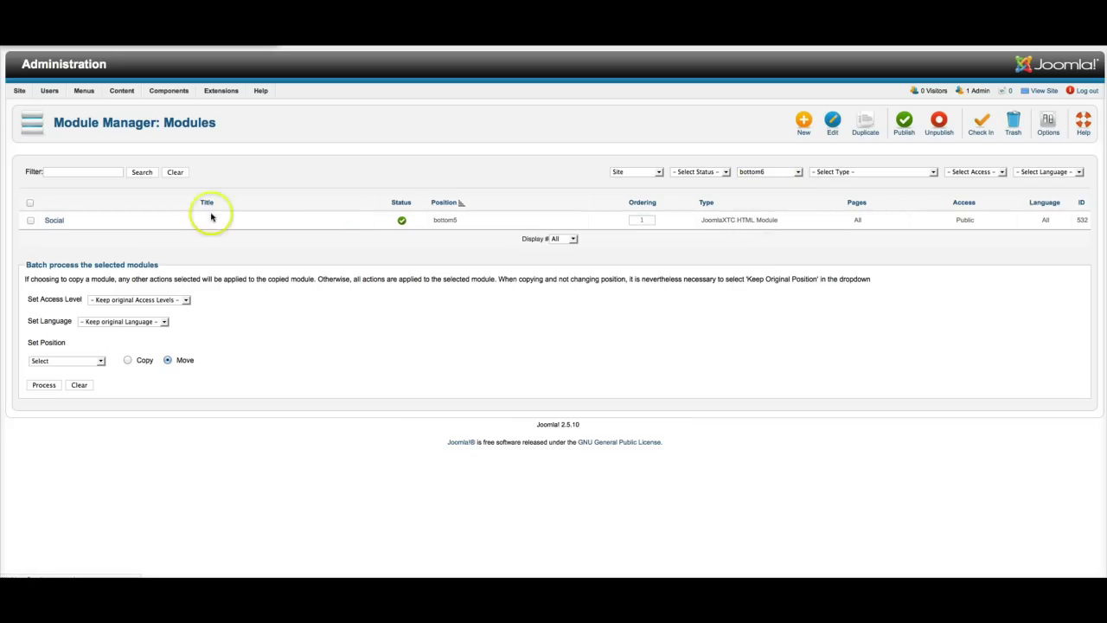
click(63, 221)
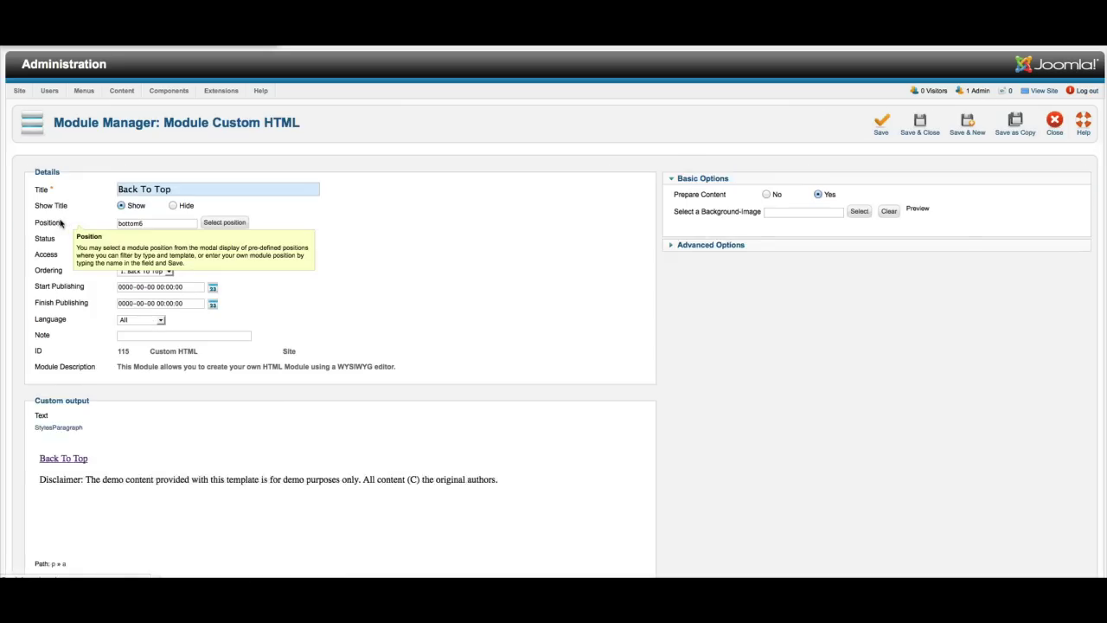
View the Back To Top text as HTML source and cancel without changes.
scroll(307, 236, down, 2)
scroll(309, 238, down, 2)
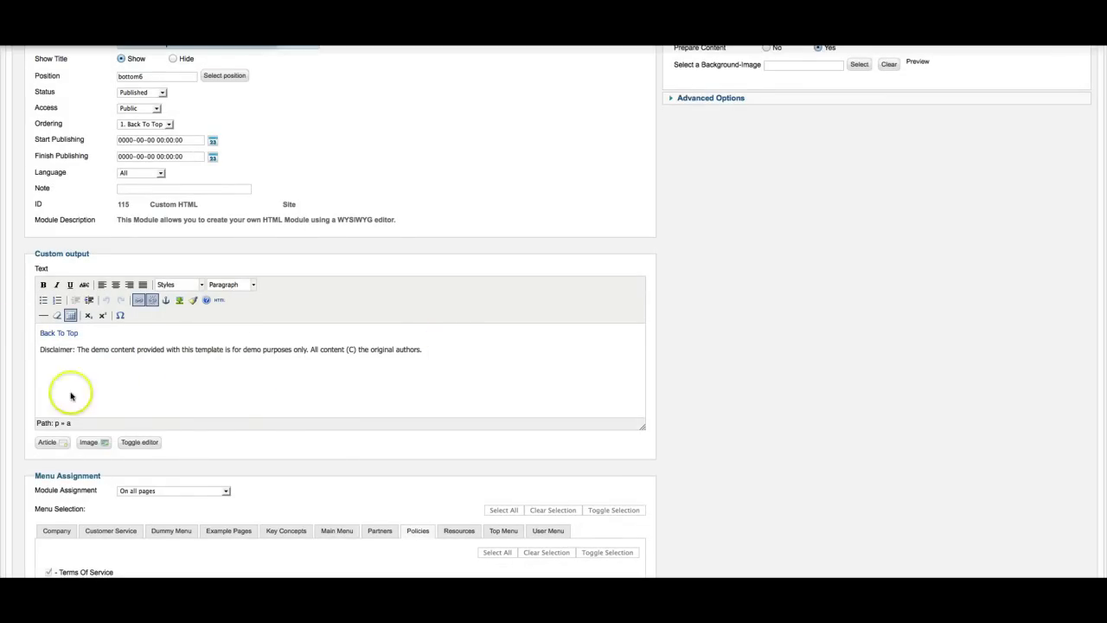
click(221, 302)
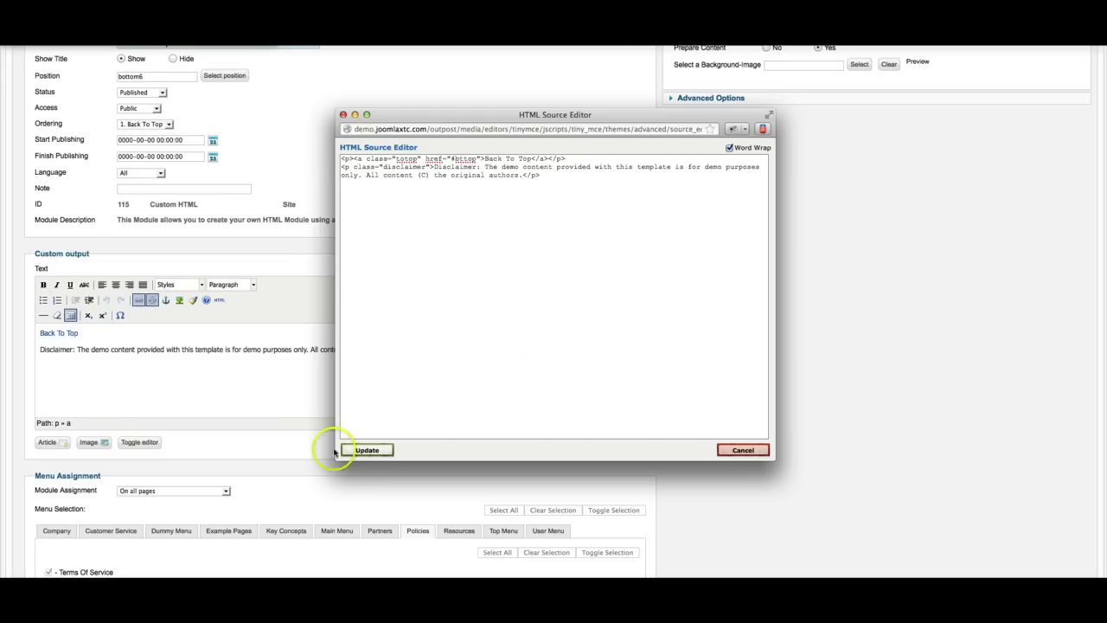
click(732, 451)
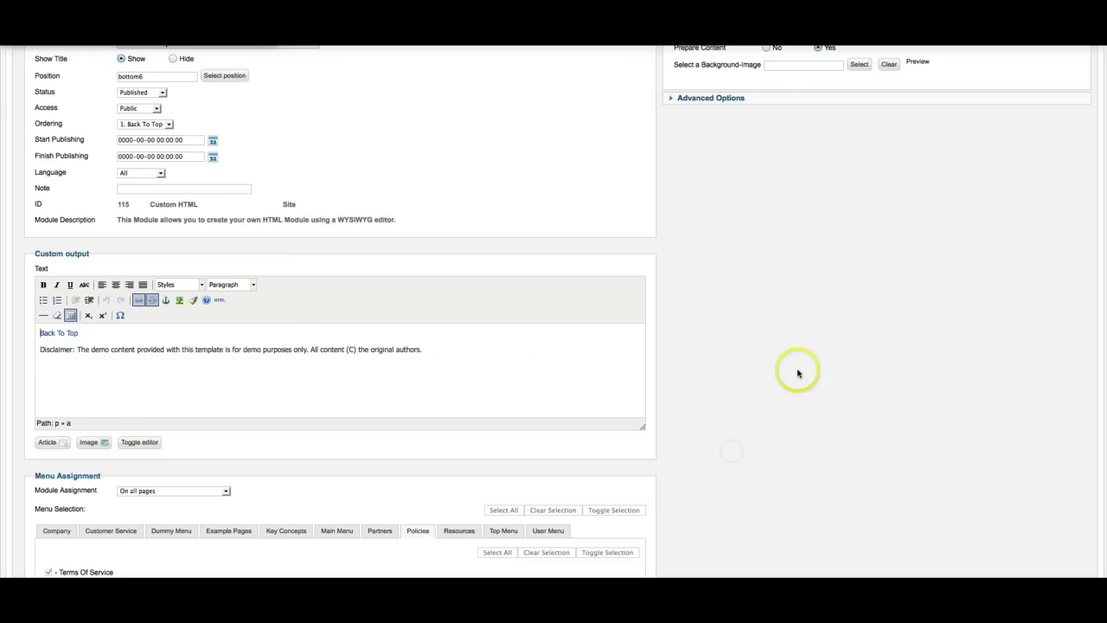
scroll(796, 371, up, 5)
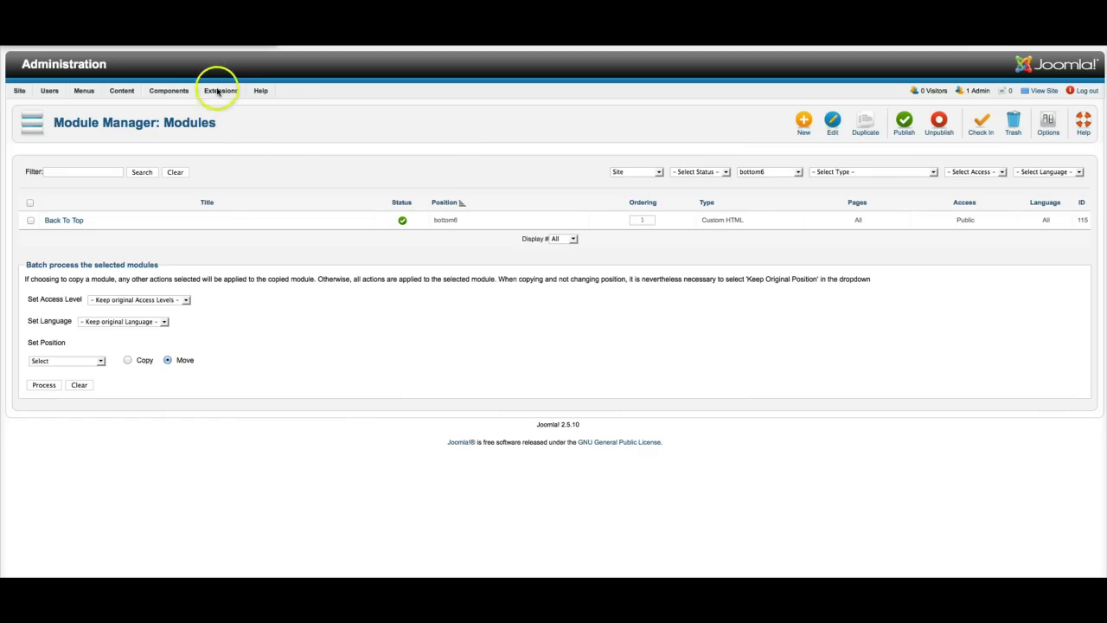
Open the Lifestyle Outpost - Default template style and keep Default as its default layout.
mouse_move(220, 90)
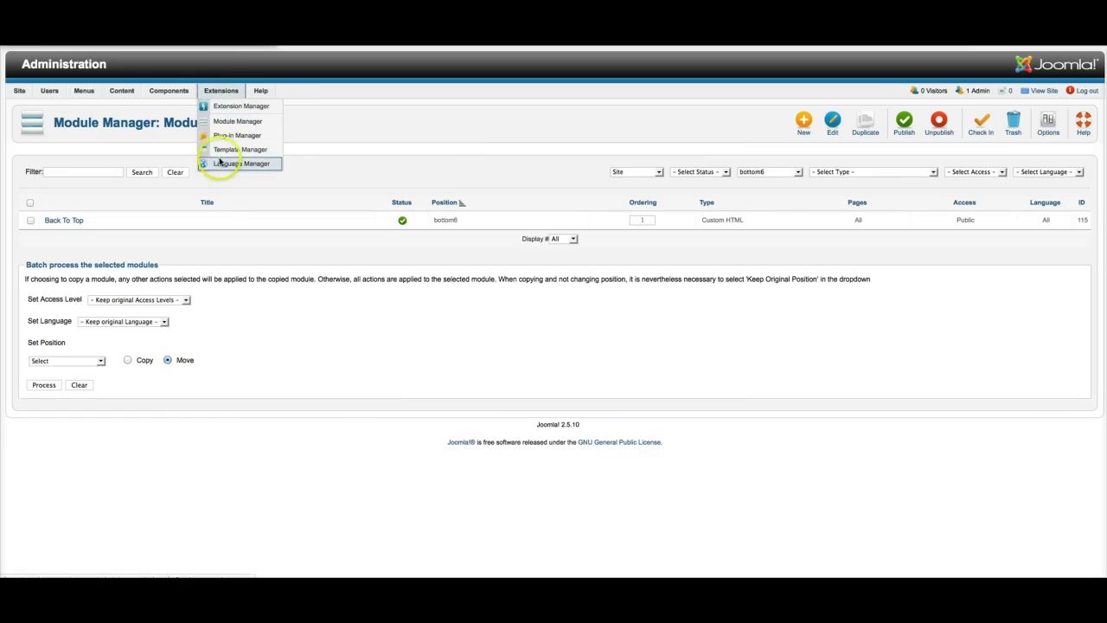
click(224, 154)
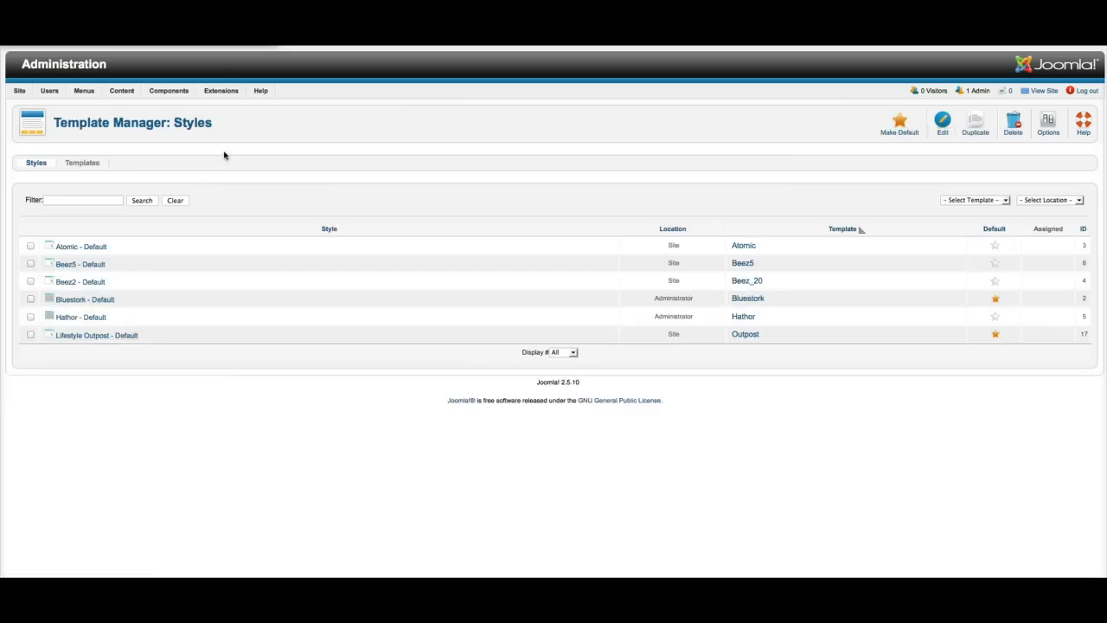
click(130, 337)
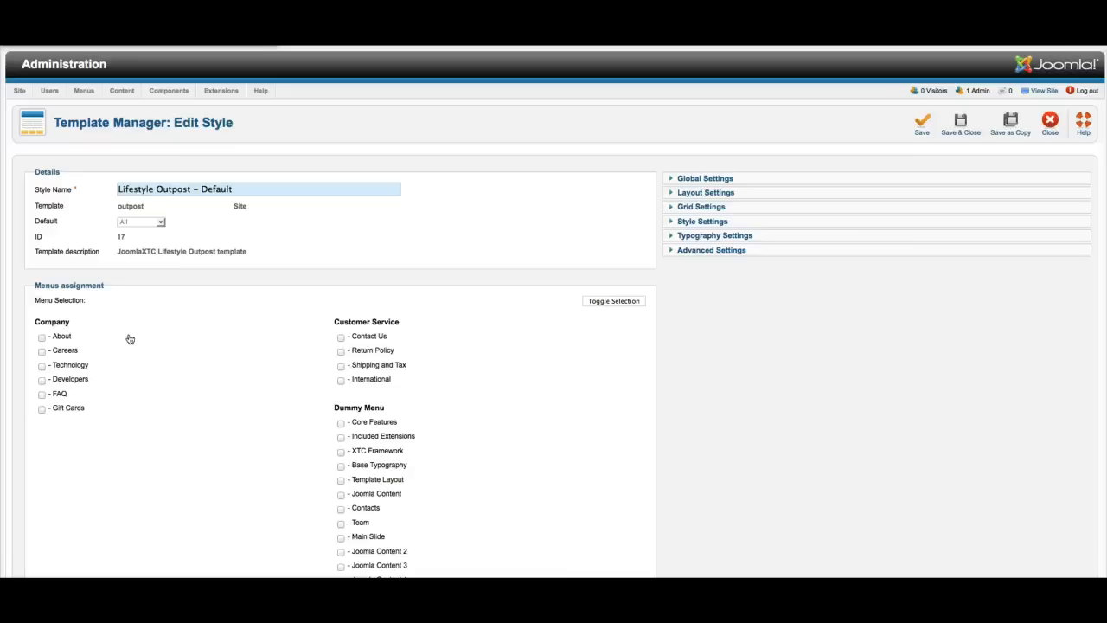
click(709, 180)
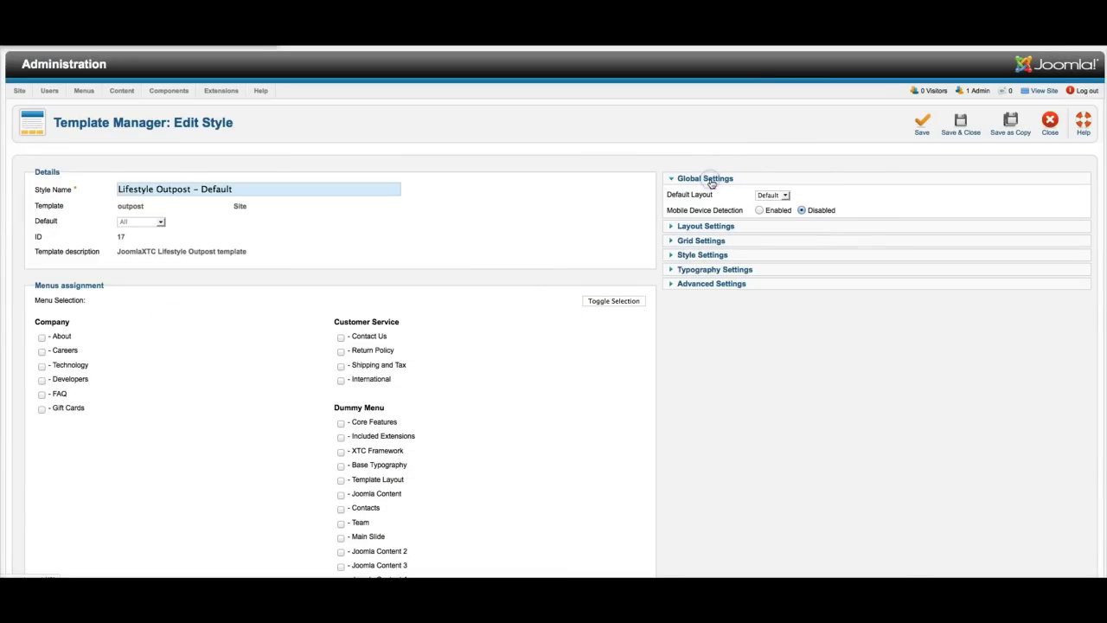
click(785, 195)
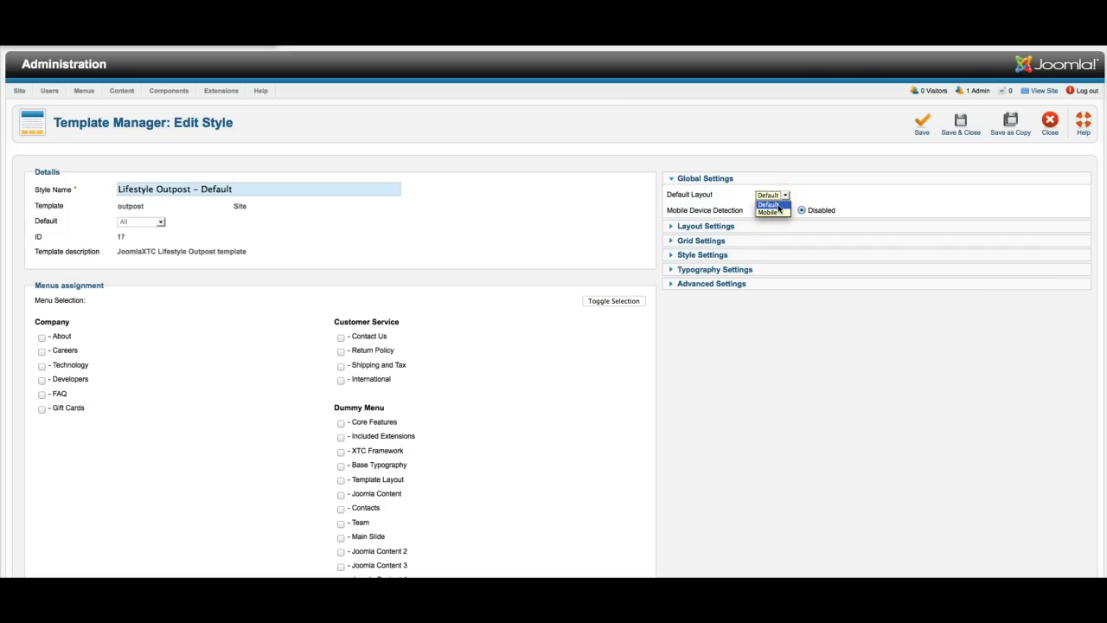
click(778, 205)
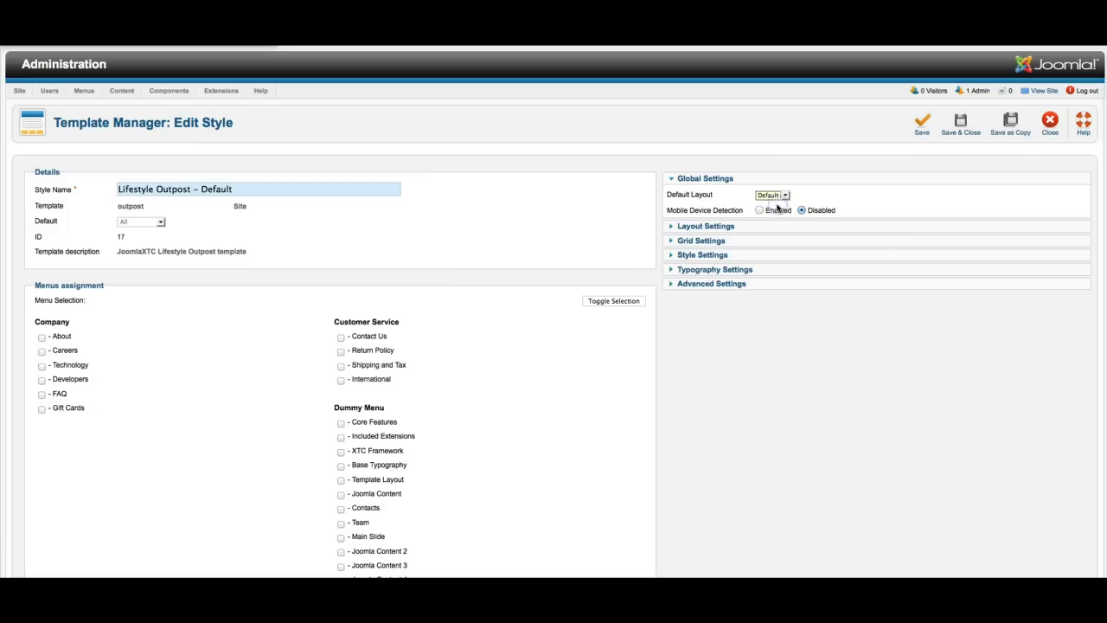
click(878, 221)
Keep Style 1 for the Default layout's template style and expand the Mobile layout panel.
click(705, 225)
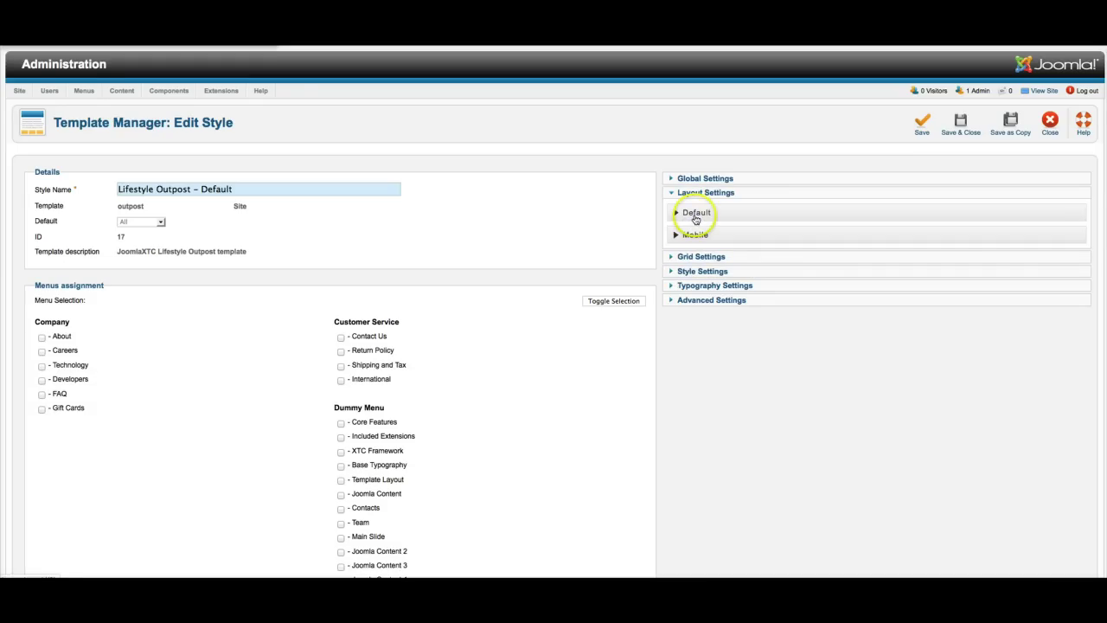
click(696, 216)
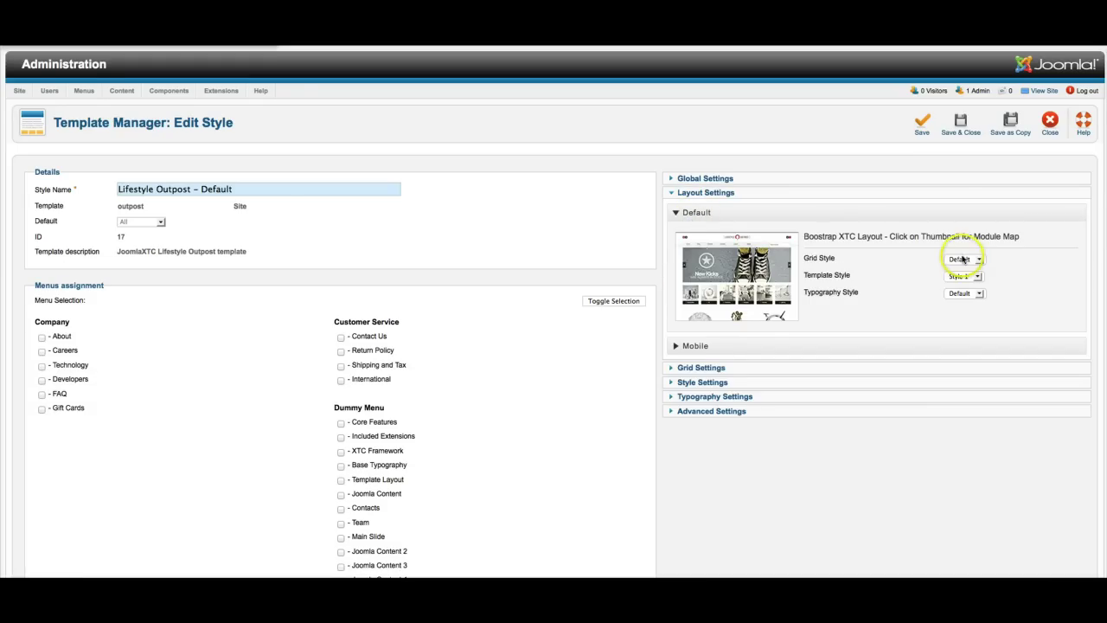
click(977, 278)
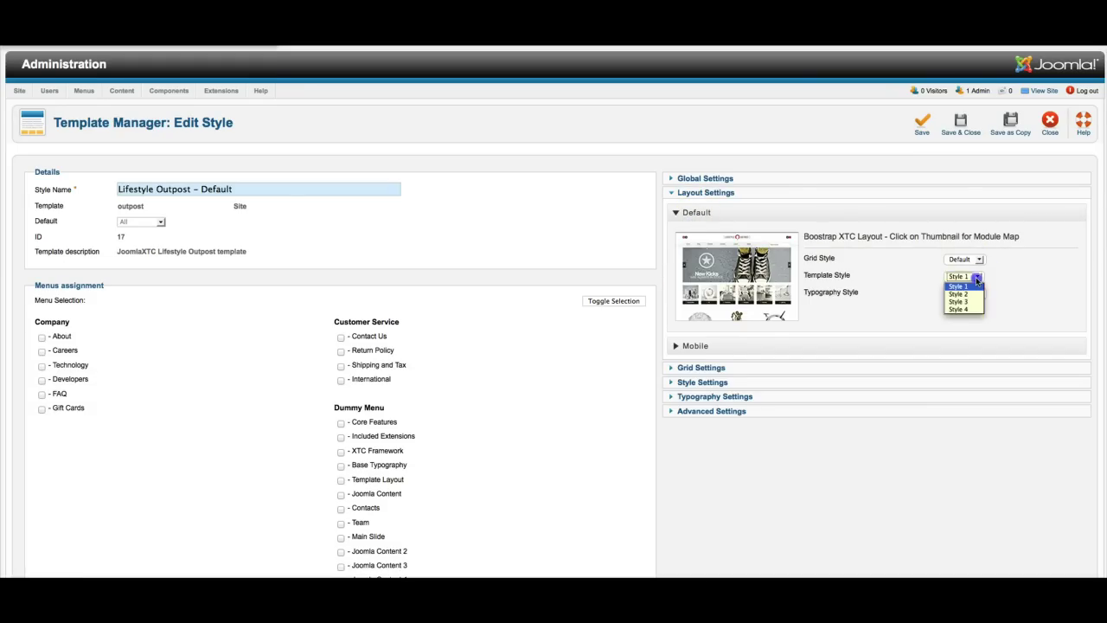
click(976, 278)
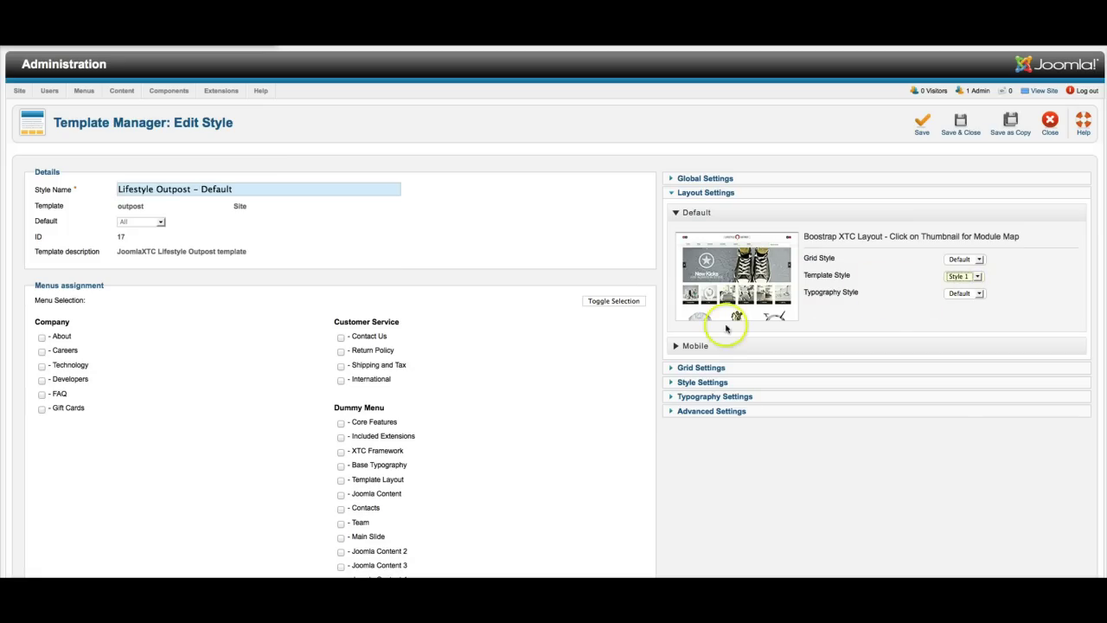
click(693, 346)
scroll(726, 295, down, 2)
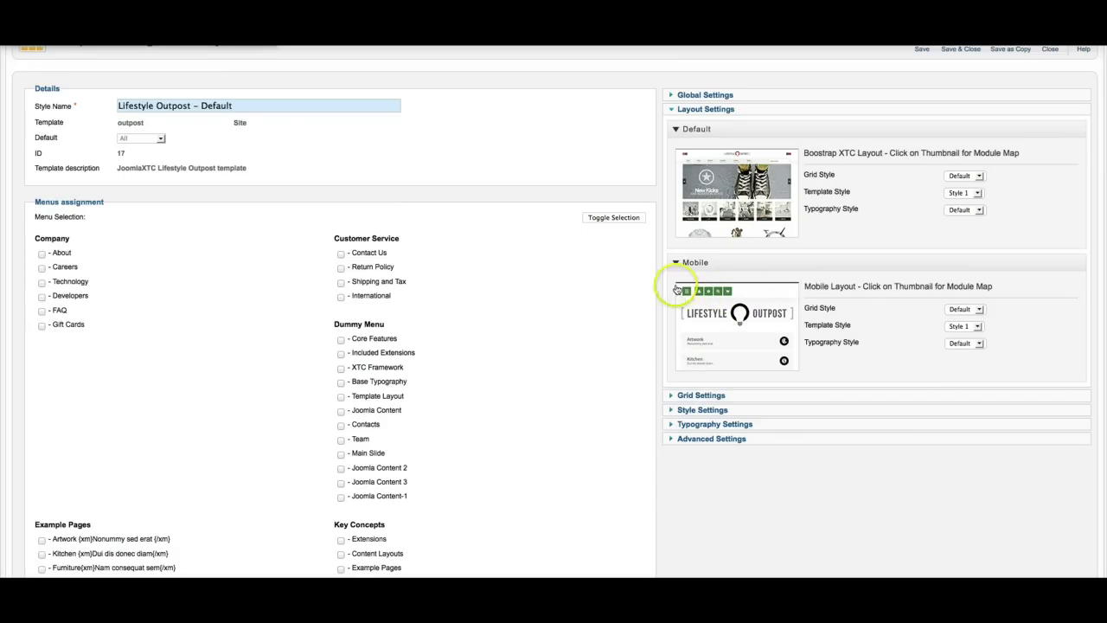
Expand Grid Settings showing Sticky Header Yes, Suckerfish menu, 1140 wrap width, 126 header height.
click(690, 395)
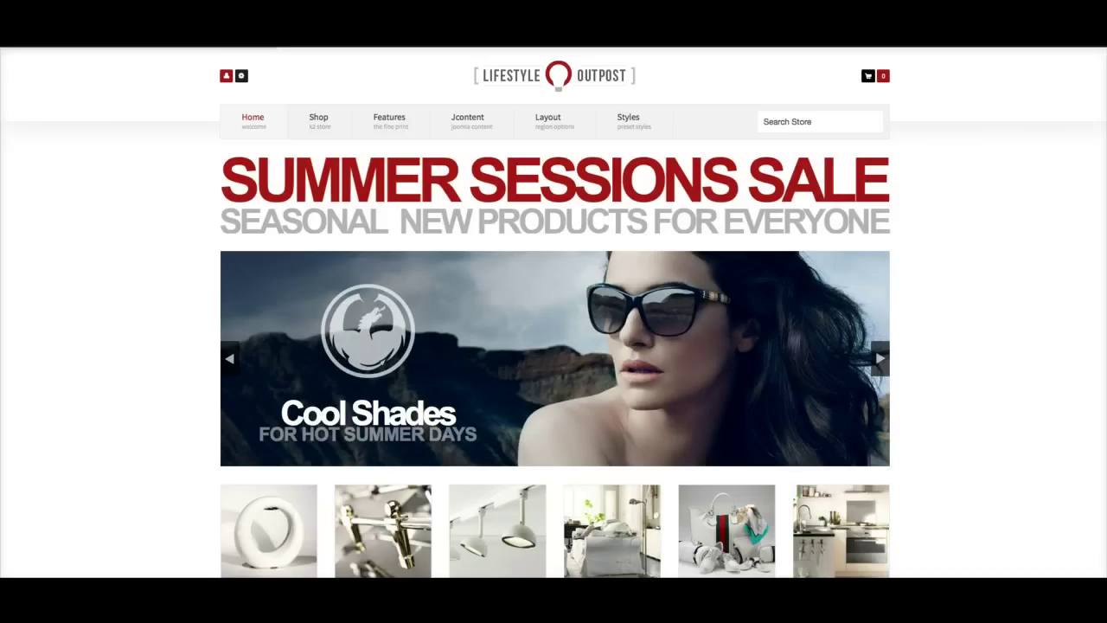
scroll(382, 233, down, 5)
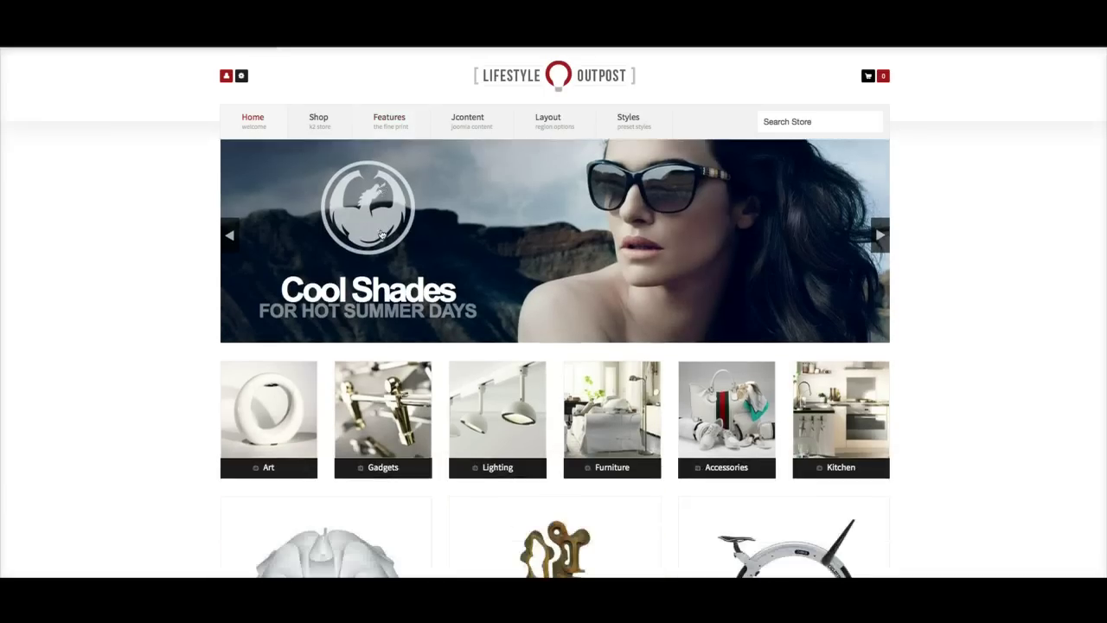
scroll(452, 181, down, 5)
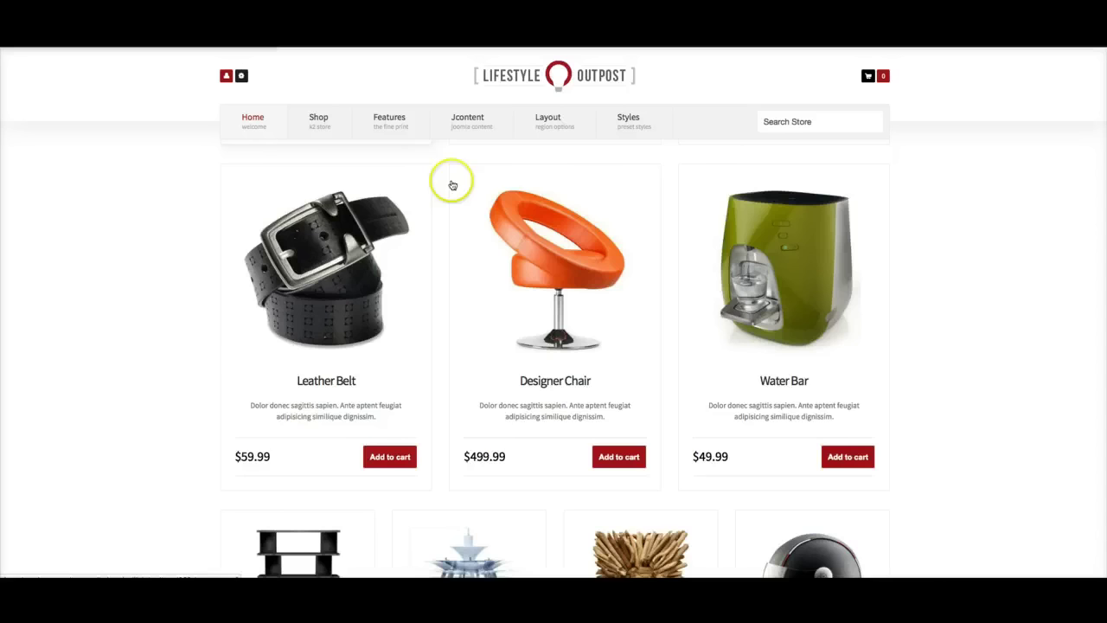
scroll(453, 181, down, 3)
scroll(554, 346, up, 8)
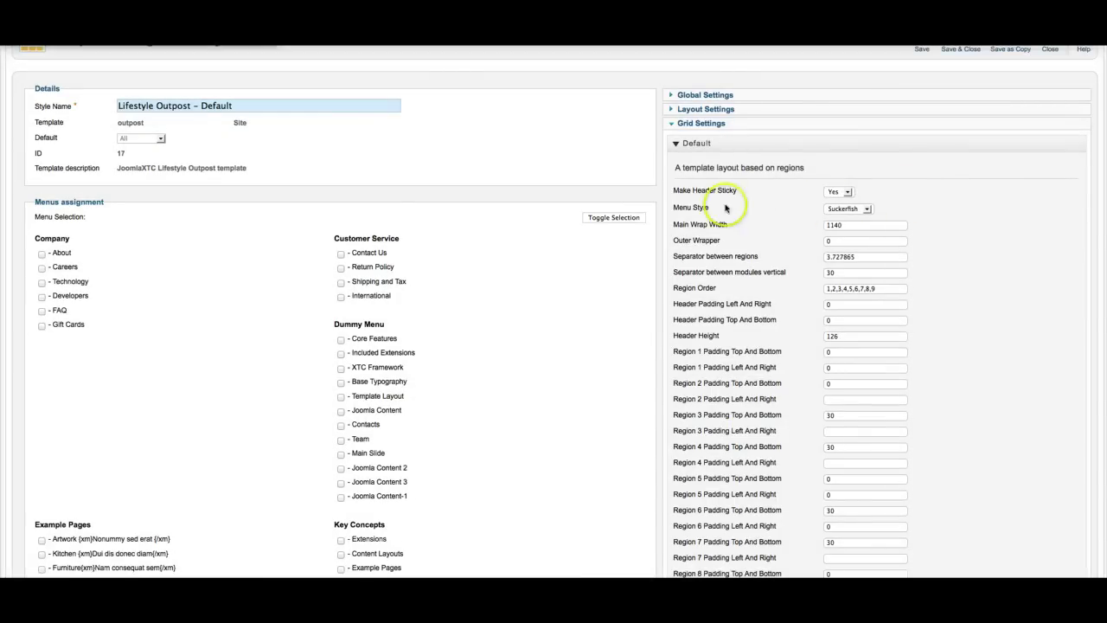
Keep the grid's menu style as Suckerfish and the left column width at Span 3.
click(868, 210)
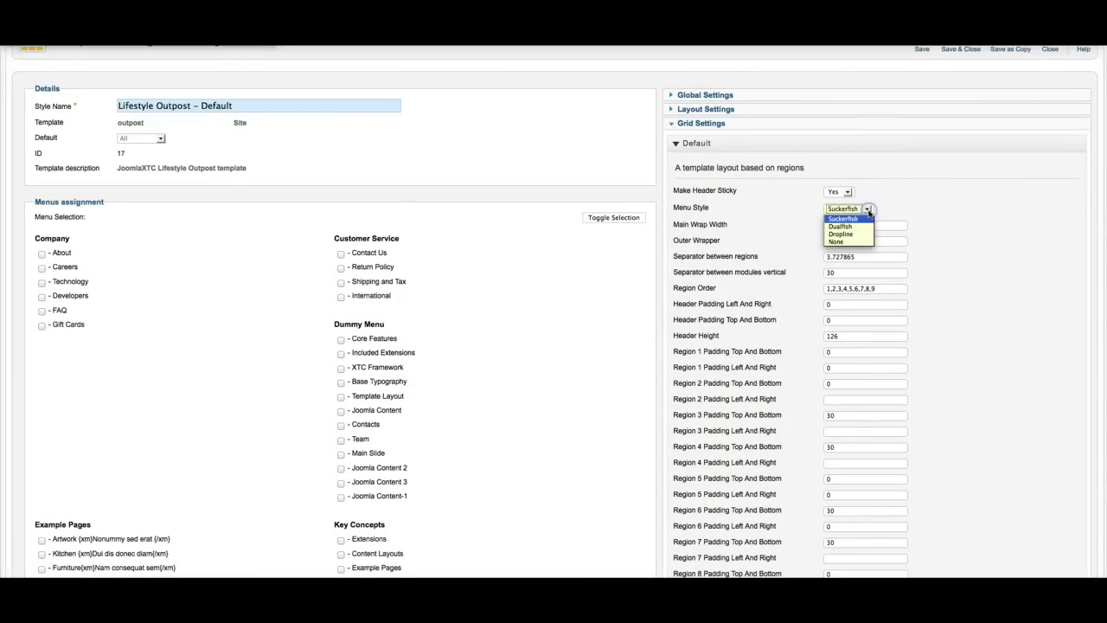
click(843, 219)
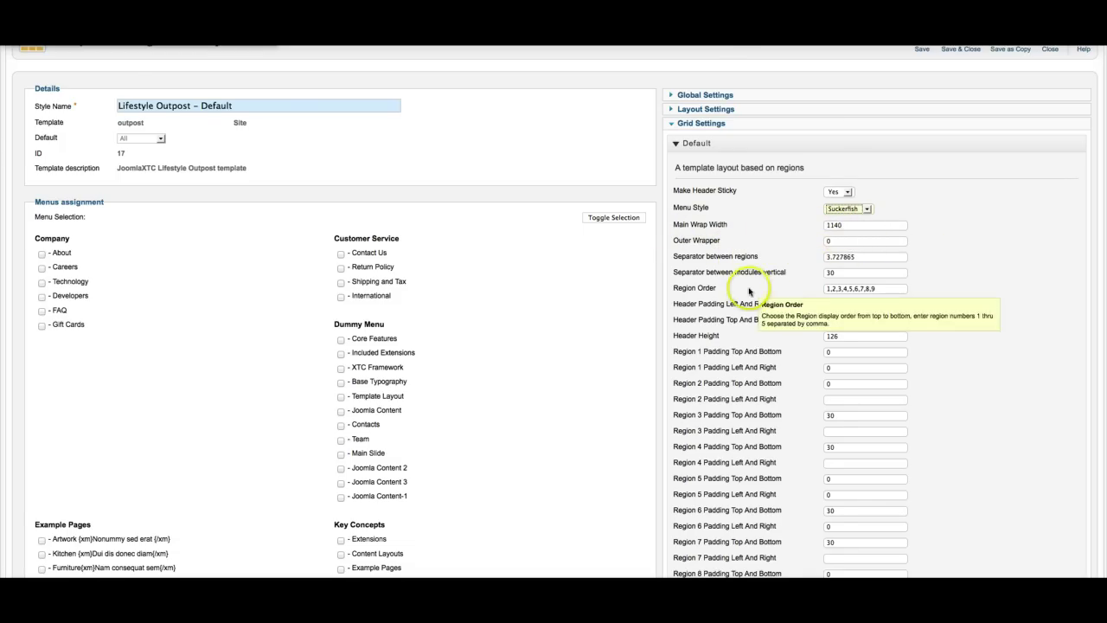
scroll(805, 217, down, 2)
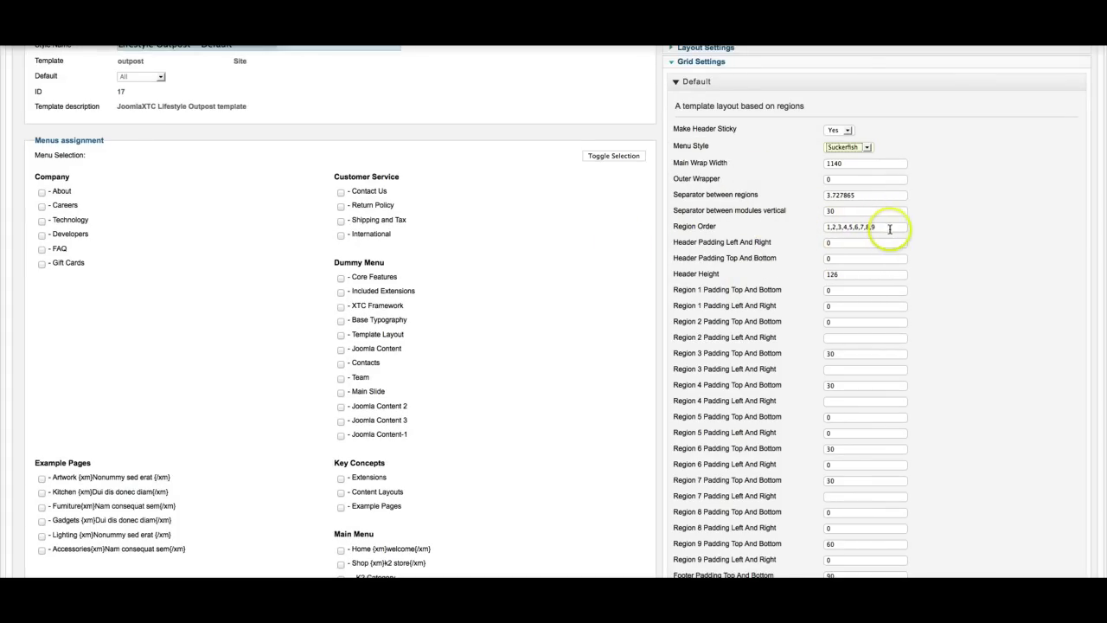
scroll(741, 290, down, 1)
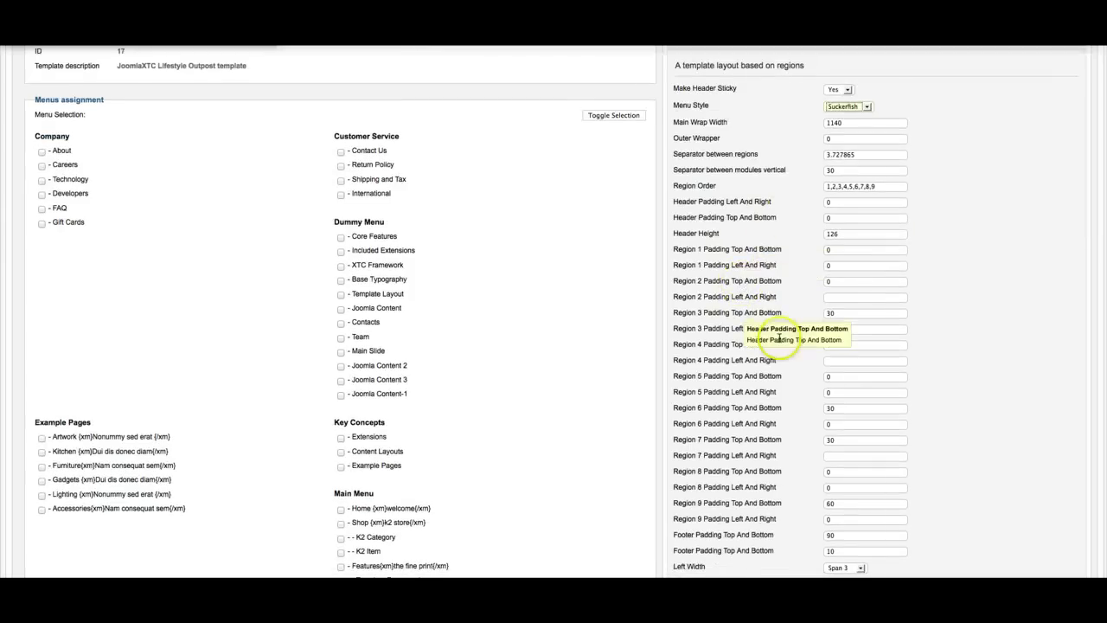
scroll(718, 363, down, 5)
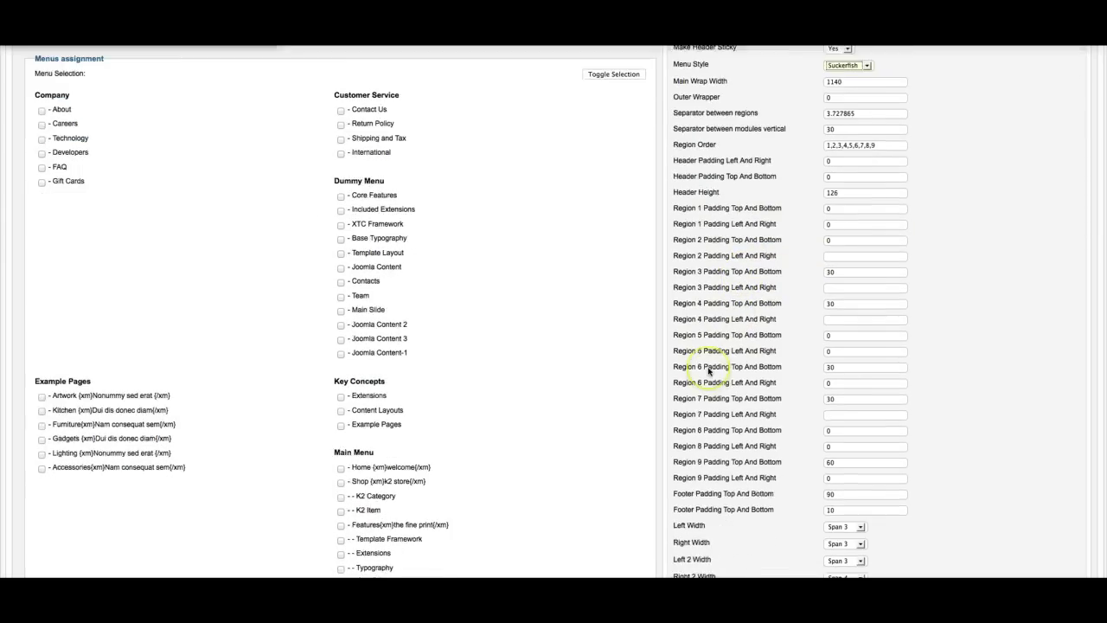
scroll(709, 370, down, 2)
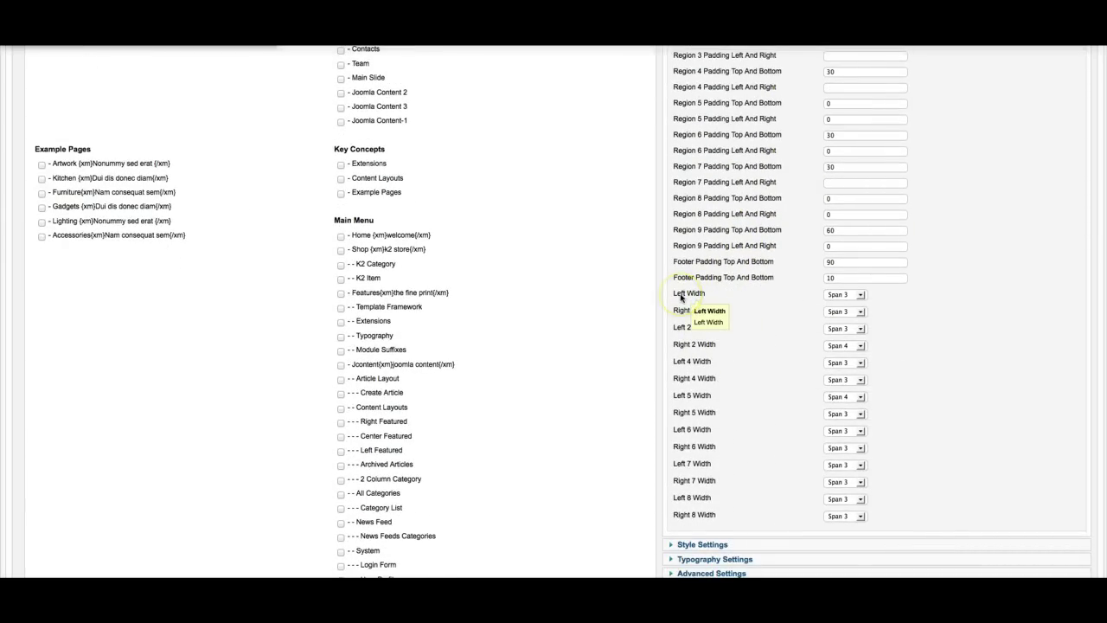
click(862, 296)
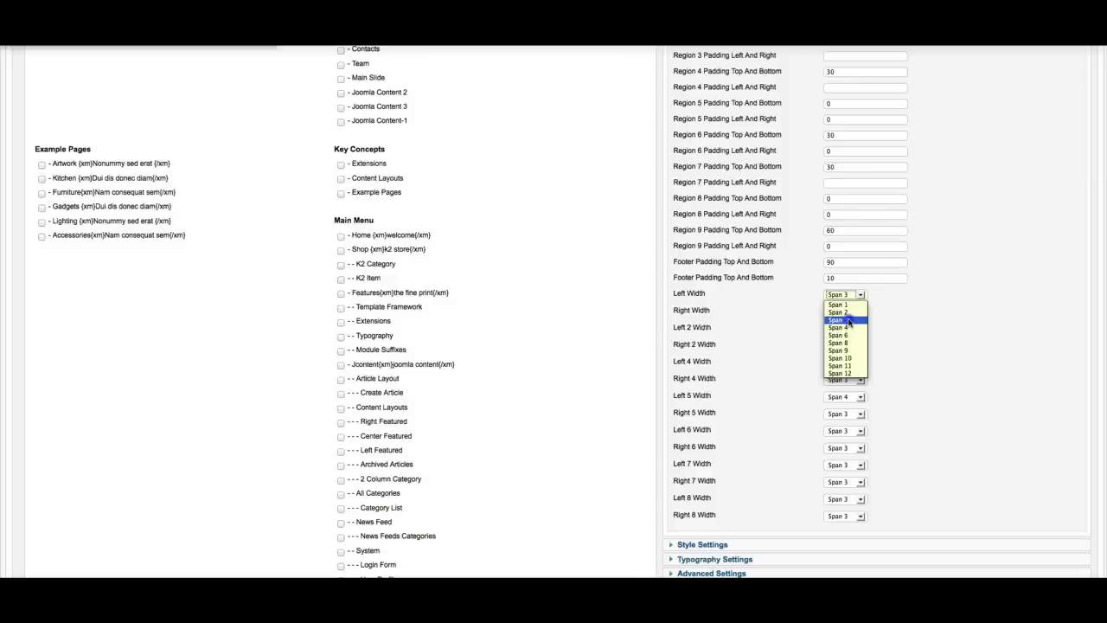
click(848, 320)
scroll(778, 371, down, 5)
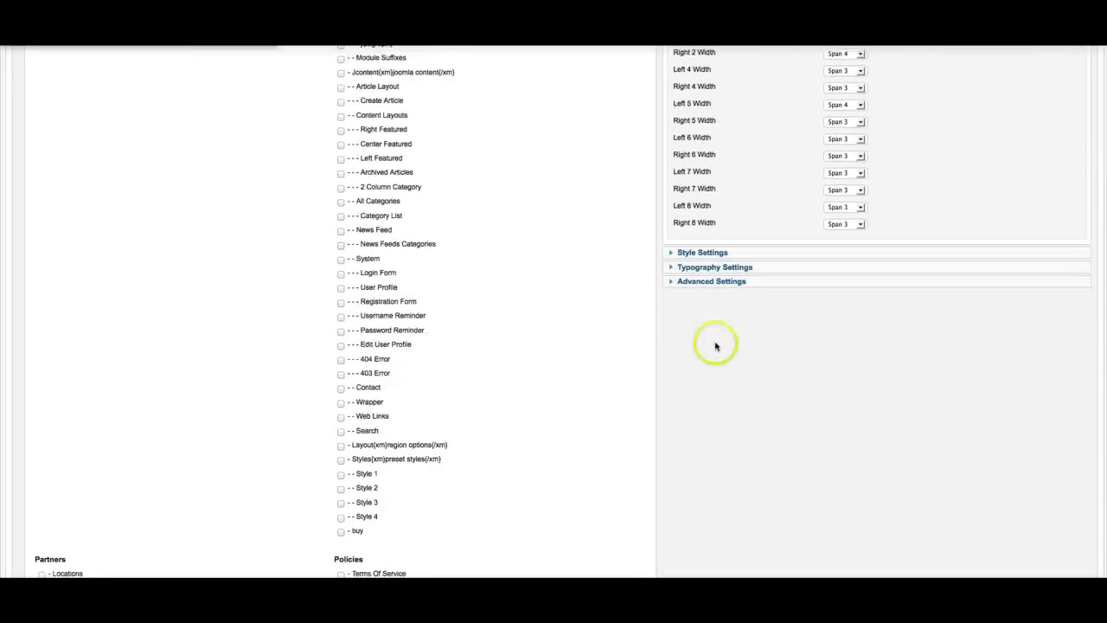
click(698, 241)
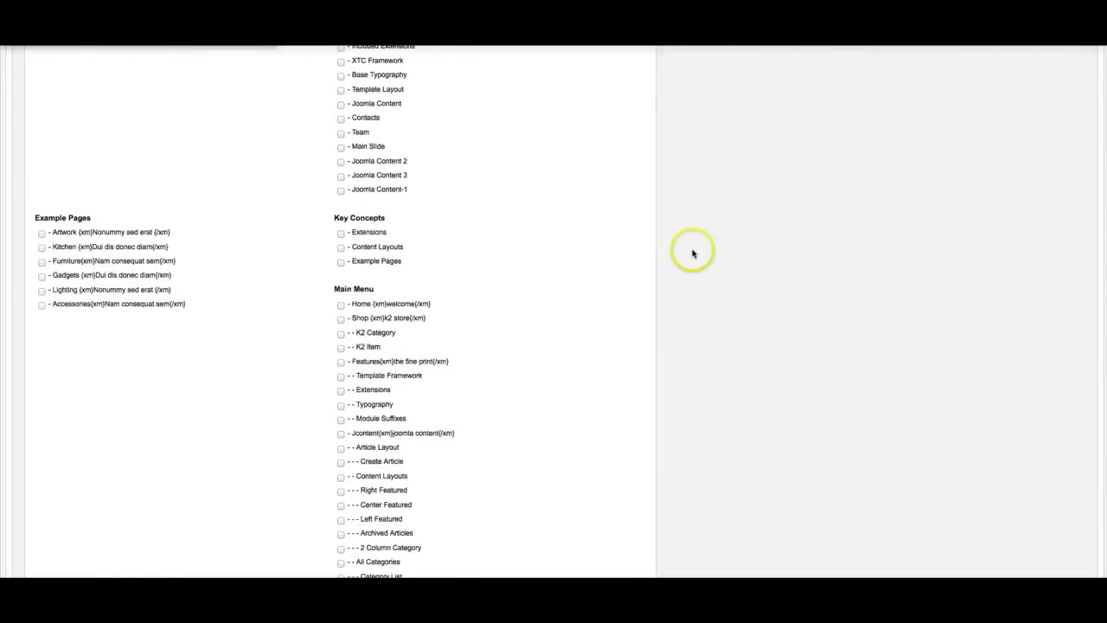
scroll(693, 254, up, 5)
click(696, 241)
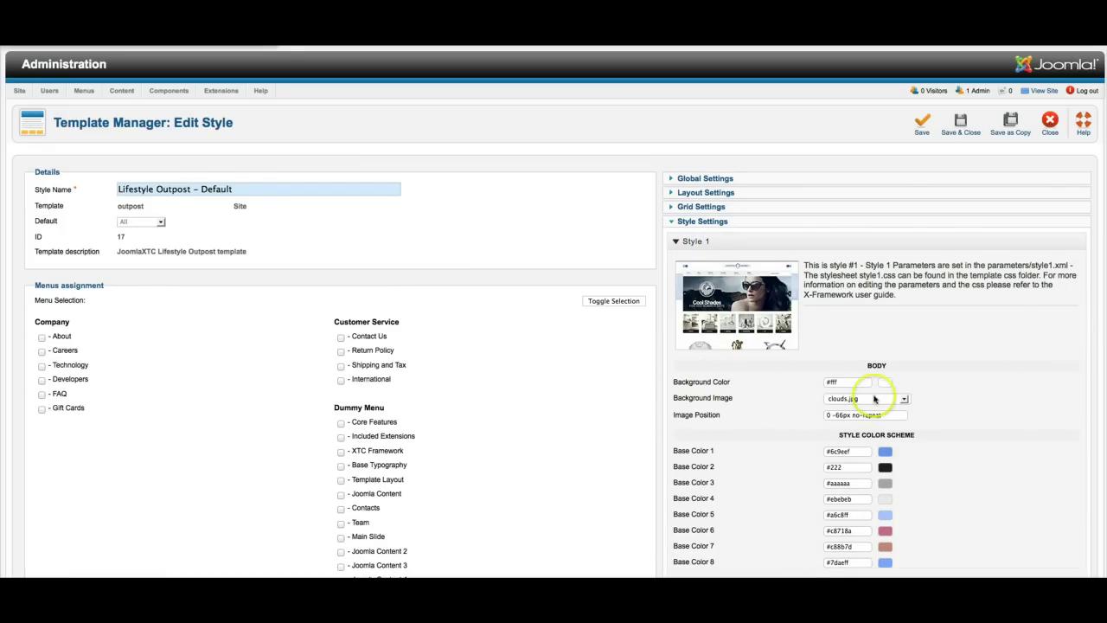
scroll(778, 363, down, 3)
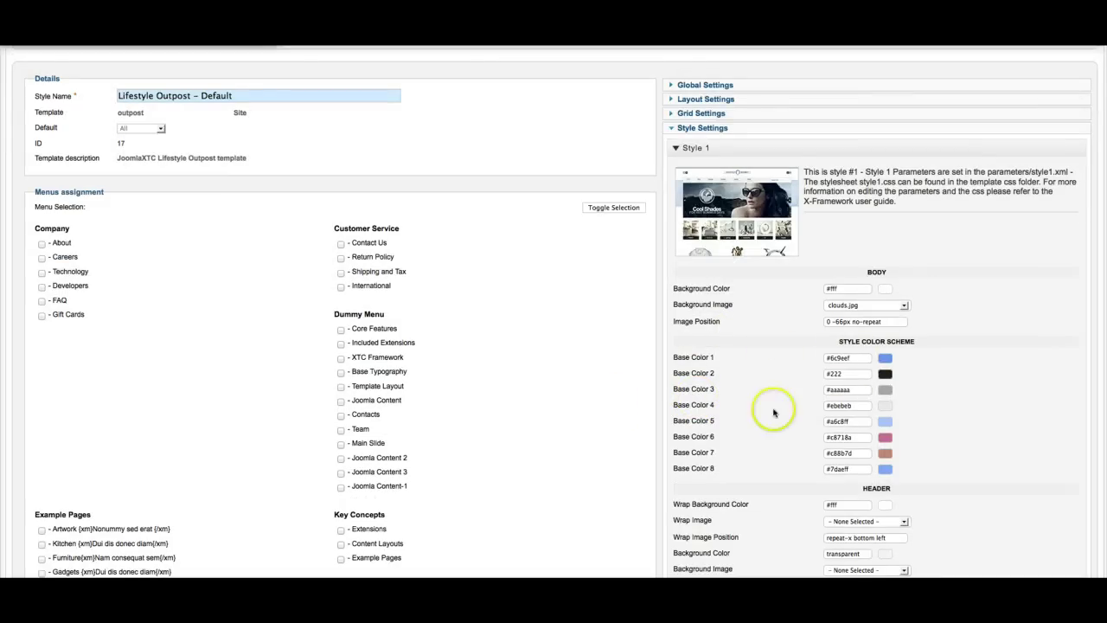
scroll(932, 461, down, 5)
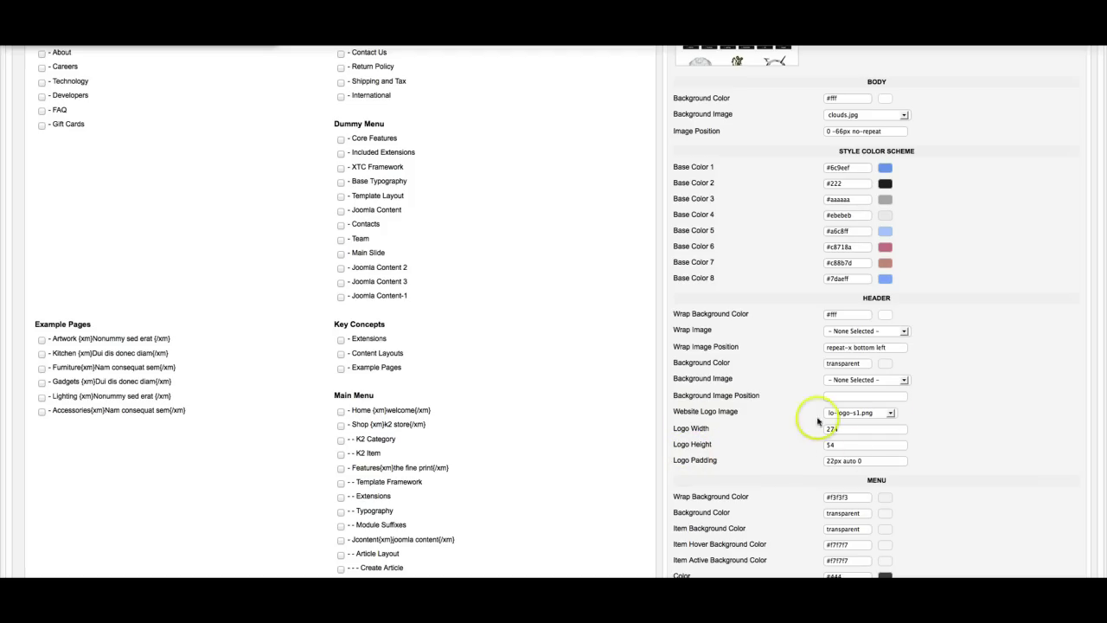
scroll(761, 421, down, 3)
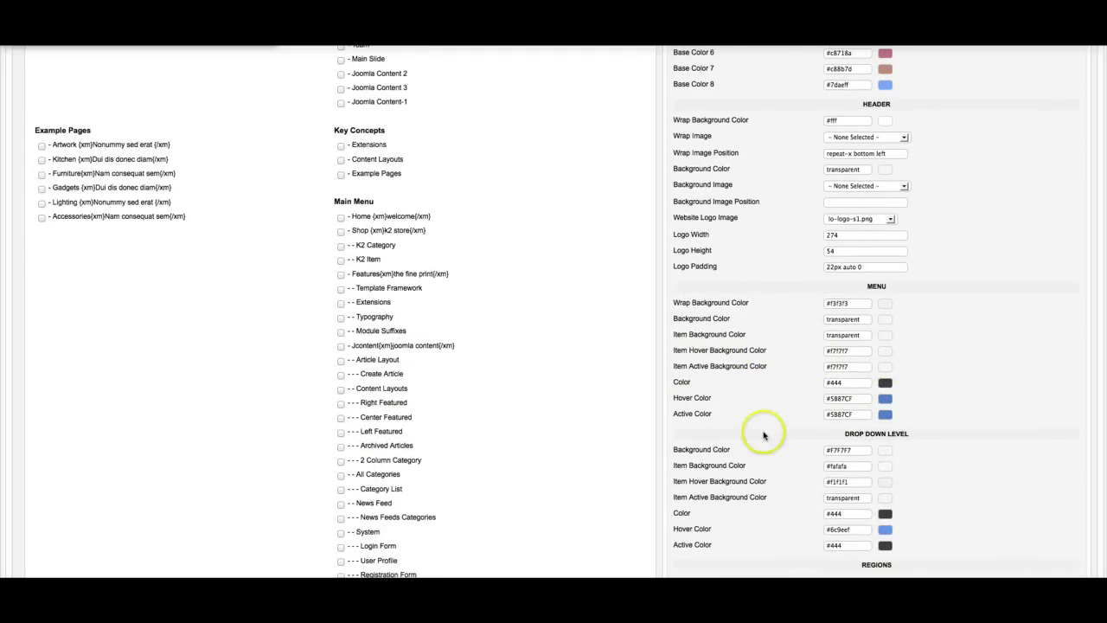
scroll(767, 433, down, 3)
scroll(835, 372, down, 4)
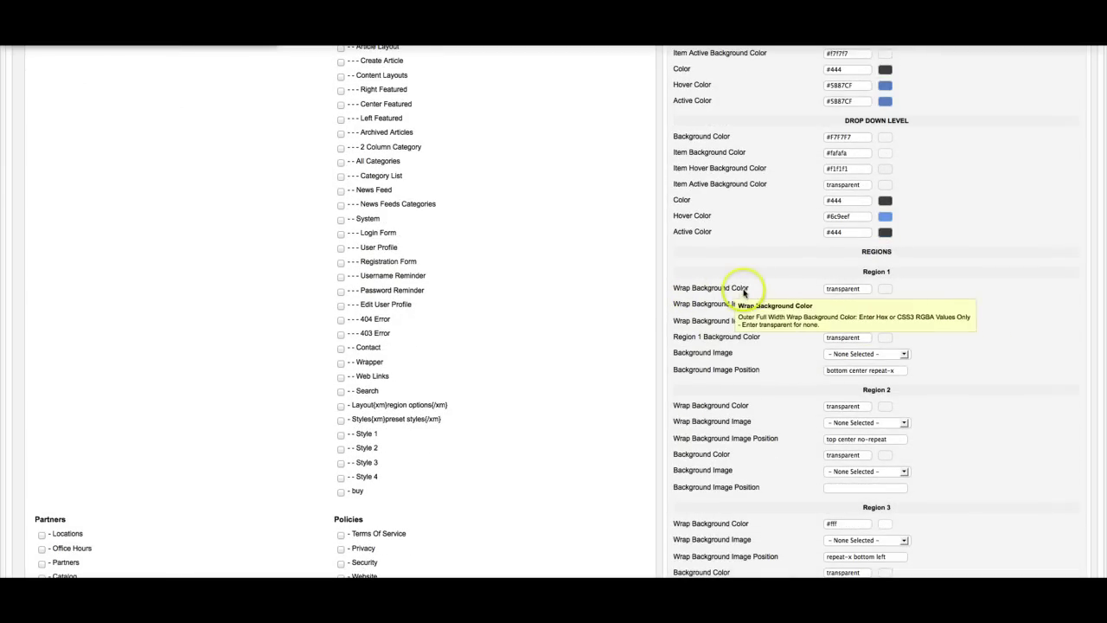
scroll(753, 354, down, 1)
scroll(764, 363, down, 12)
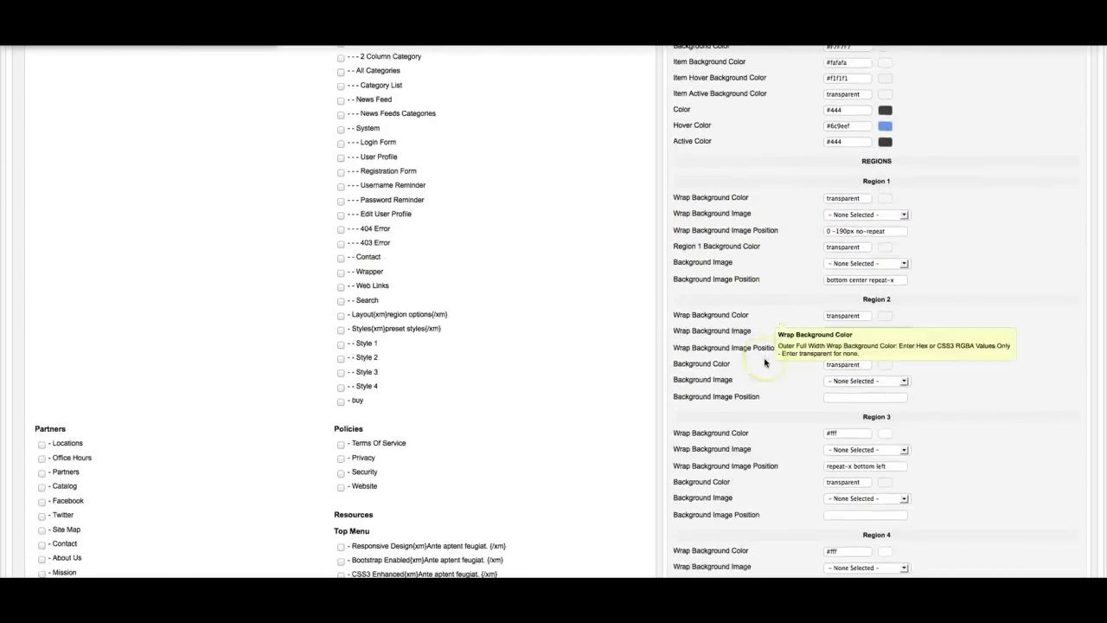
scroll(765, 363, down, 9)
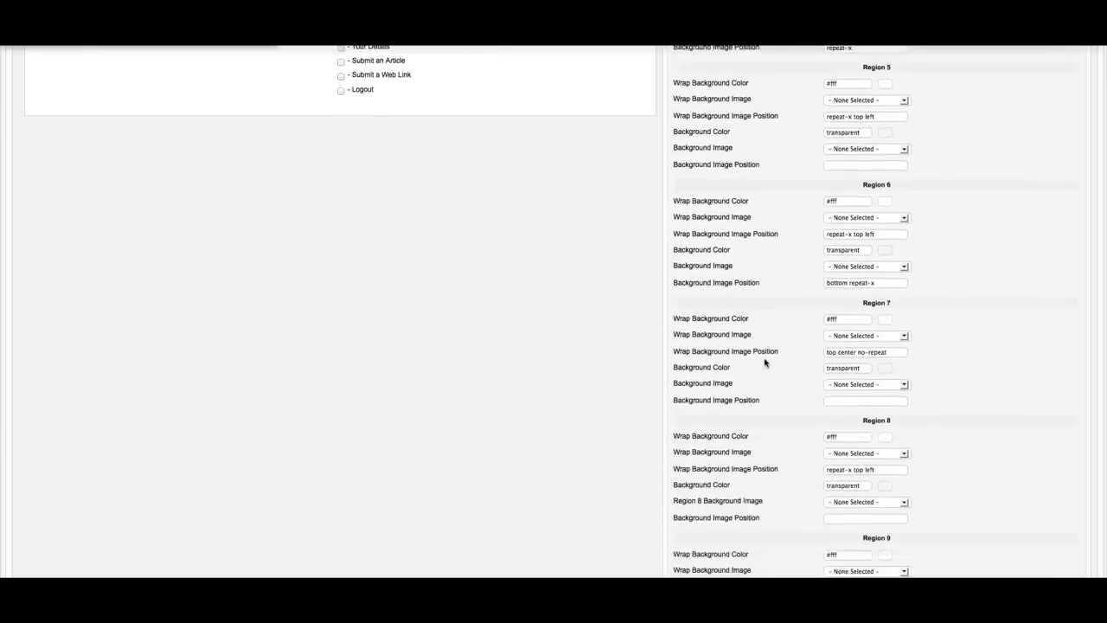
scroll(821, 386, down, 2)
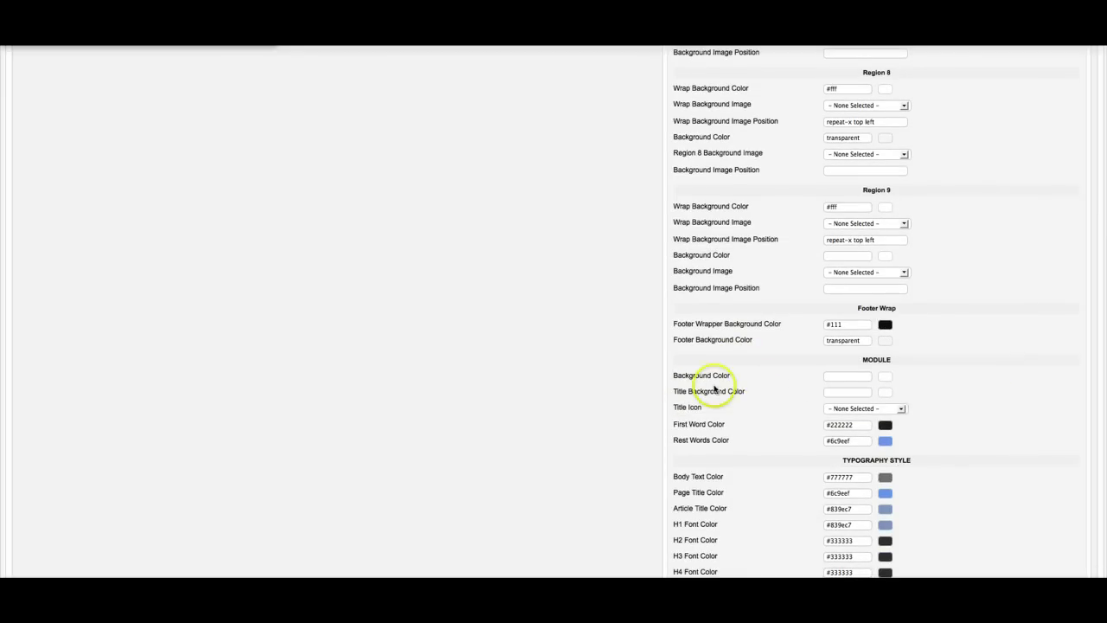
click(876, 408)
click(916, 389)
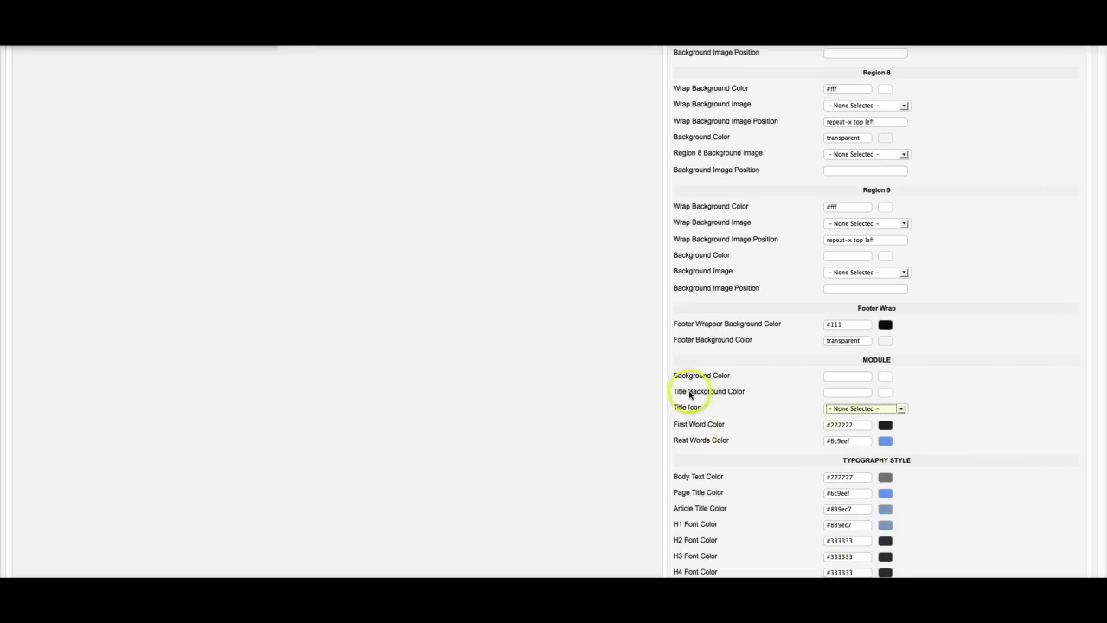
mouse_move(683, 396)
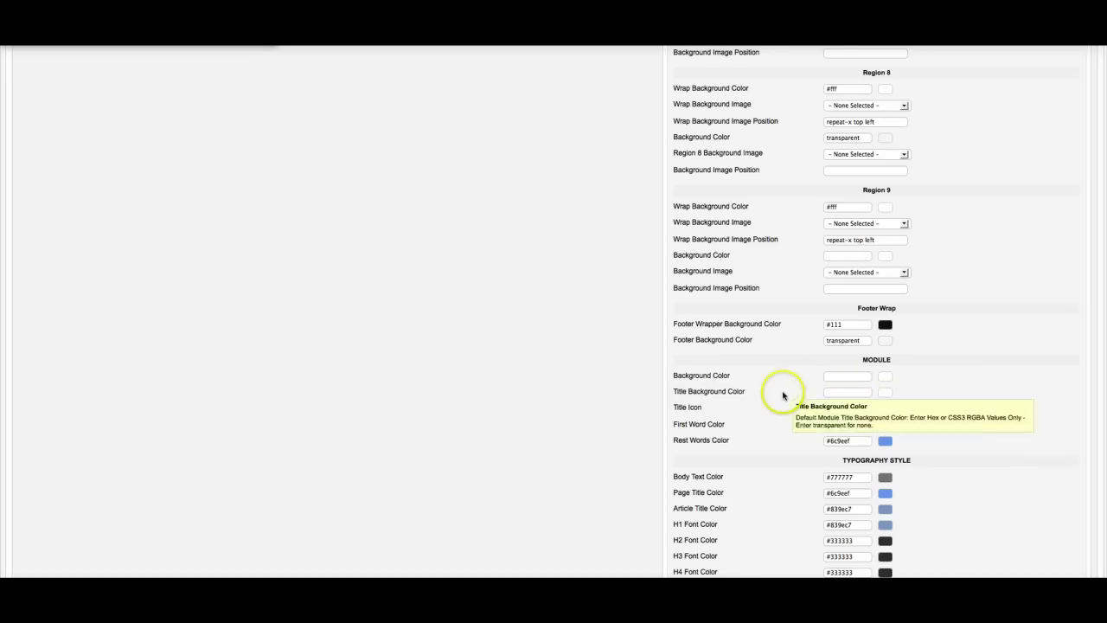
scroll(782, 391, down, 5)
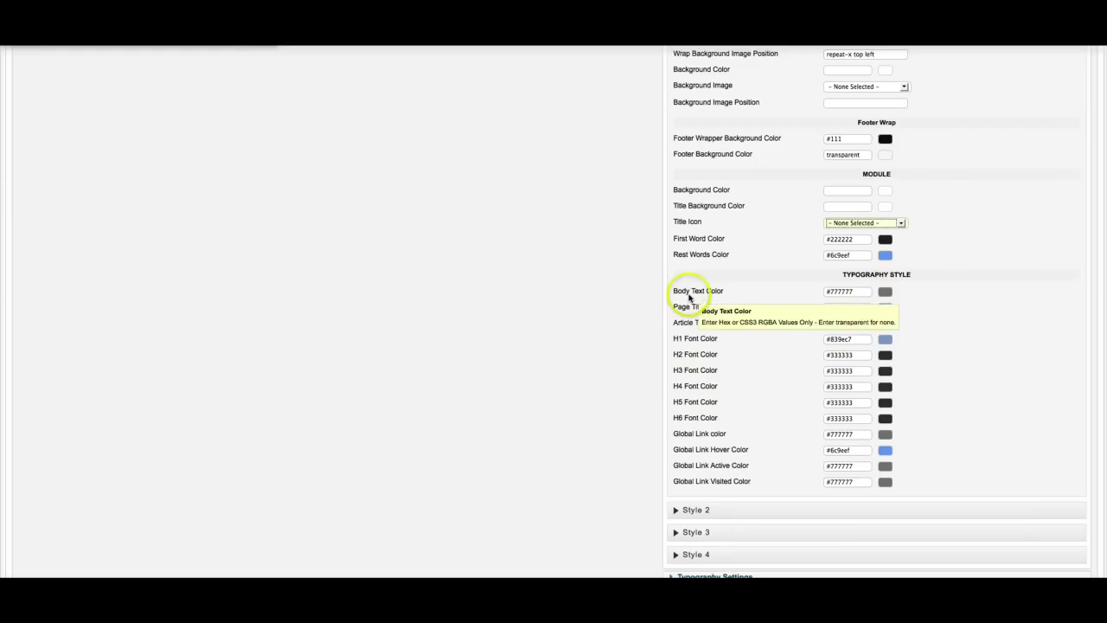
mouse_move(709, 313)
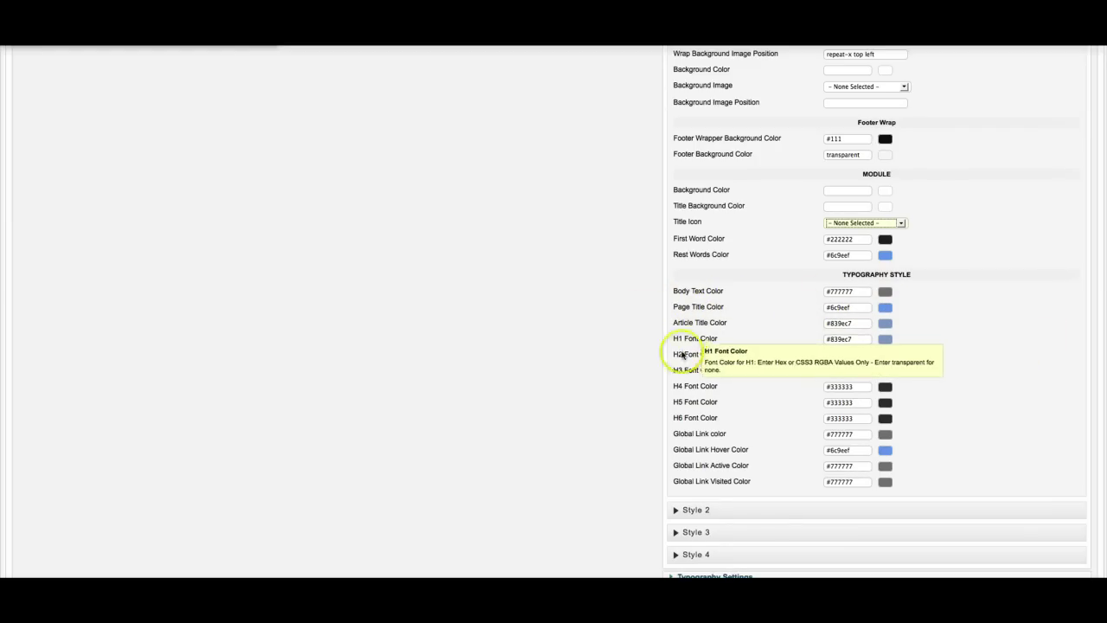
mouse_move(773, 438)
scroll(773, 439, down, 1)
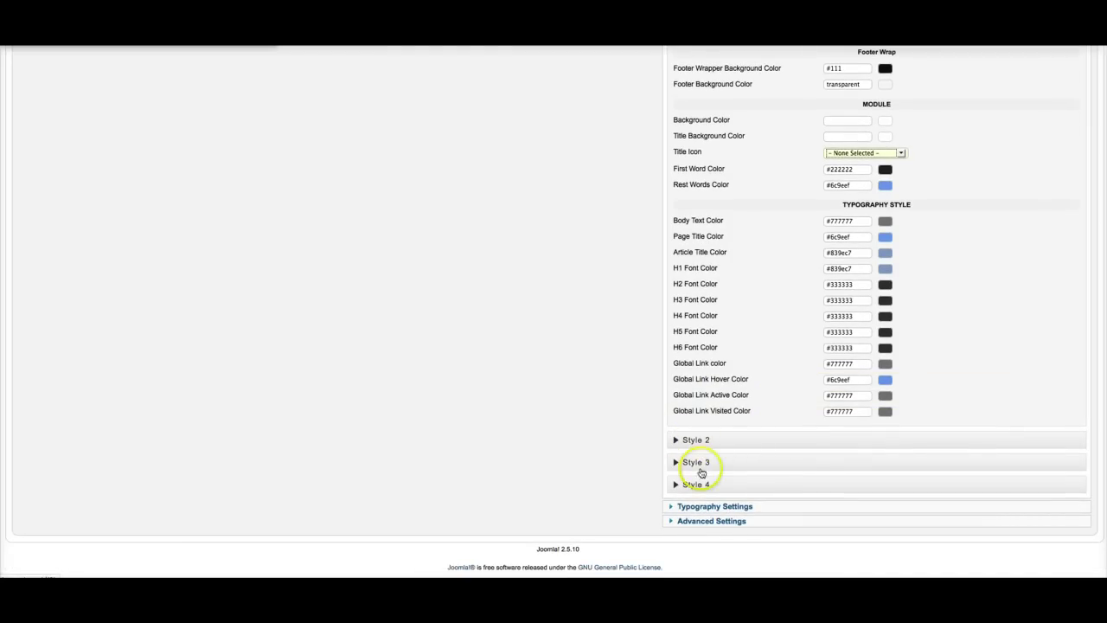
Expand Typography Settings and check the font face choices, keeping Source.
click(702, 508)
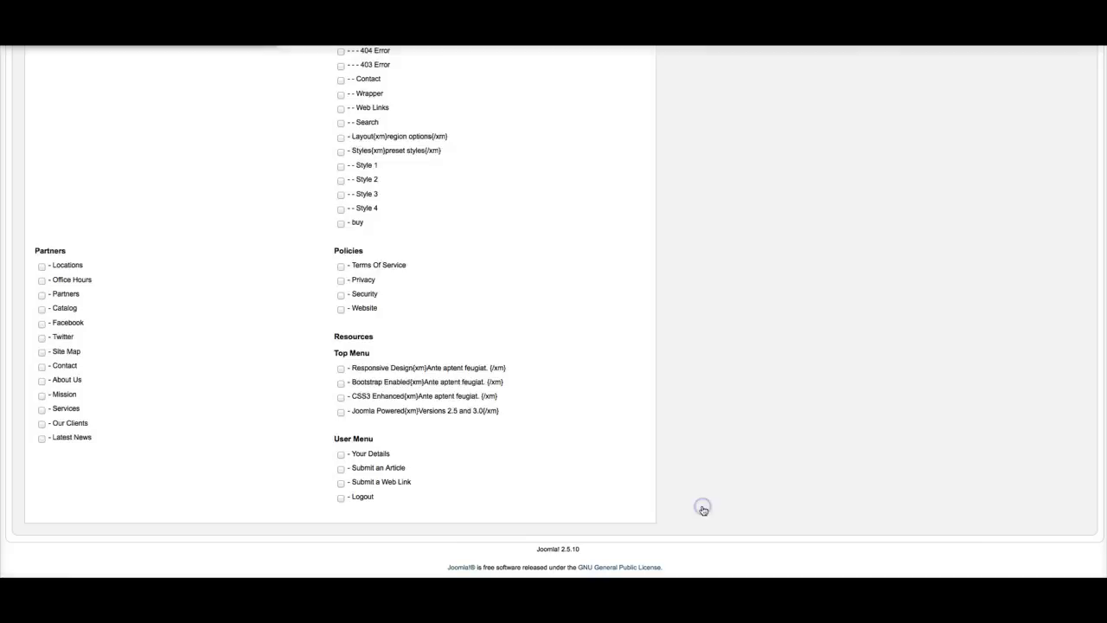
scroll(712, 467, up, 15)
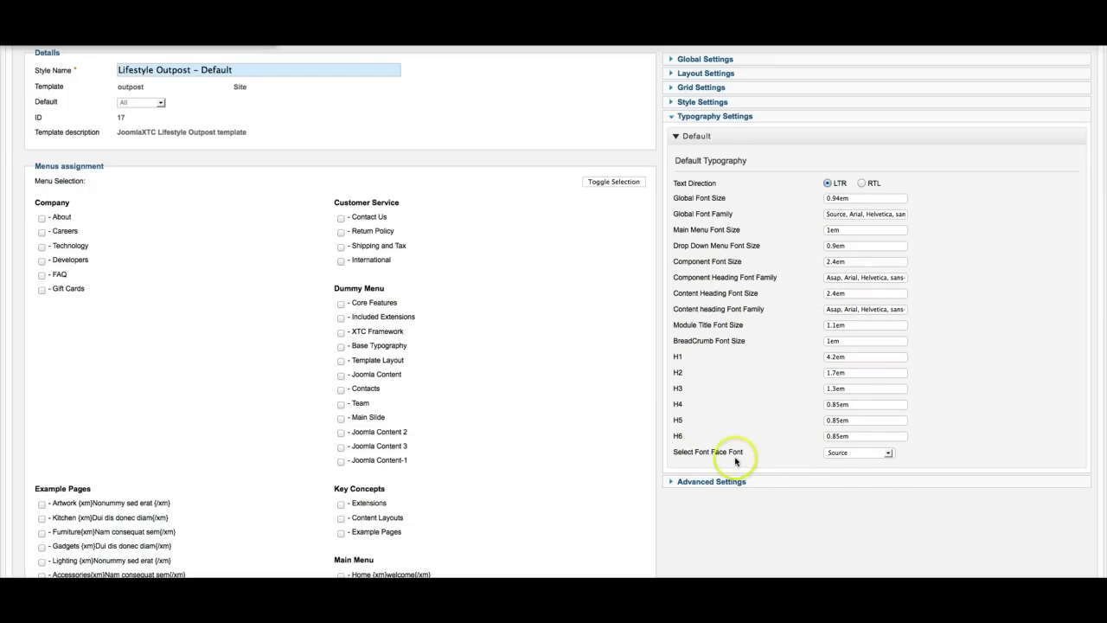
click(888, 452)
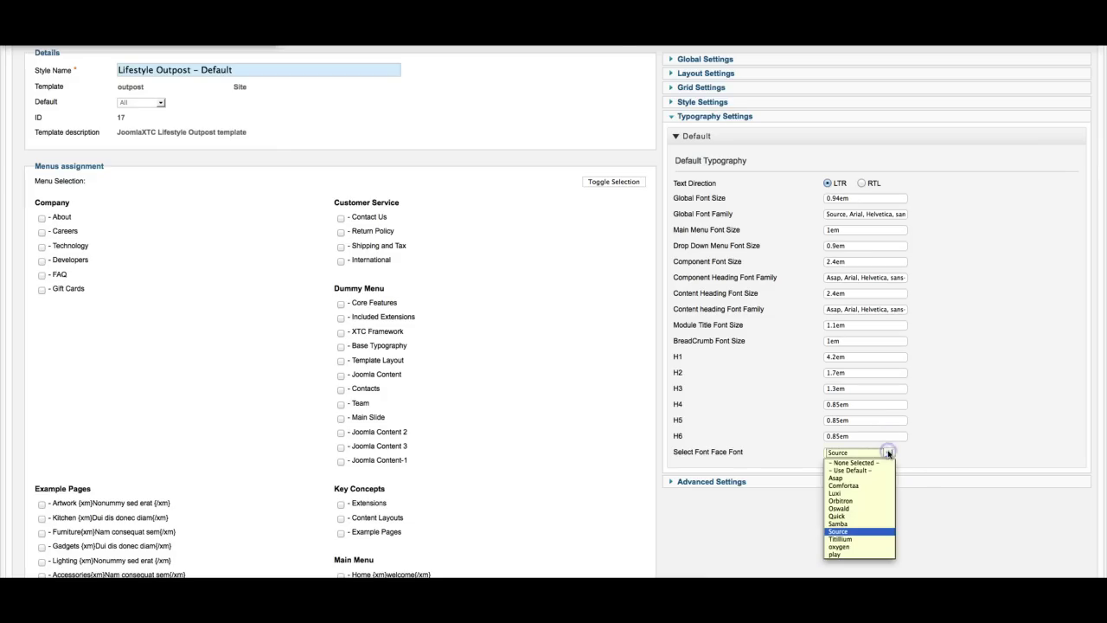
click(935, 452)
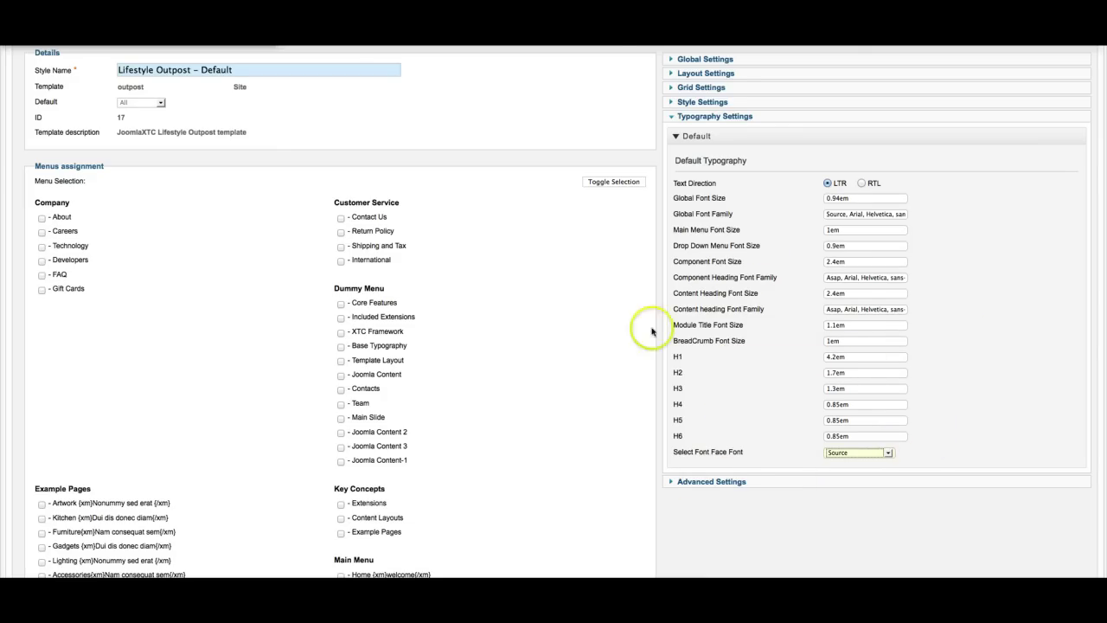
Expand Advanced Settings and keep CSS Mode on Separate Files.
click(734, 485)
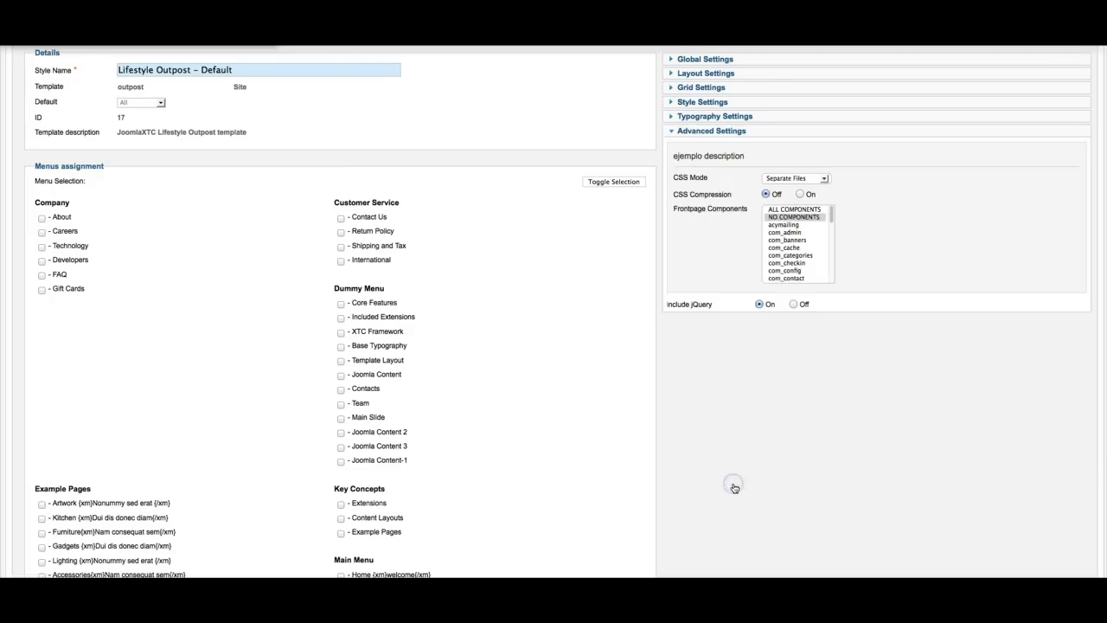
scroll(716, 461, up, 1)
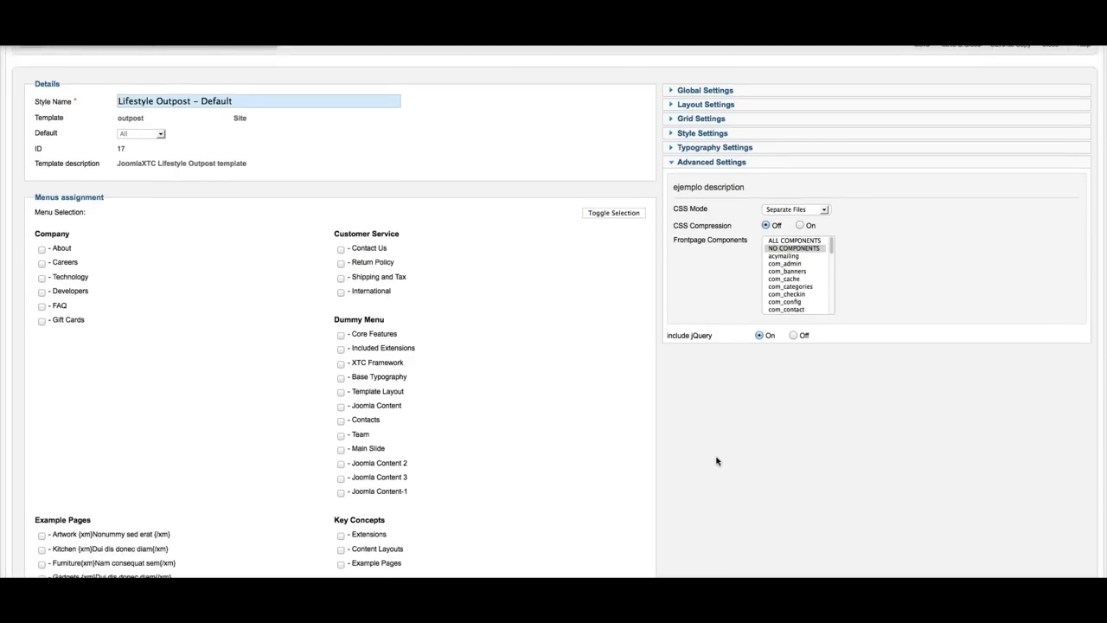
scroll(716, 461, up, 2)
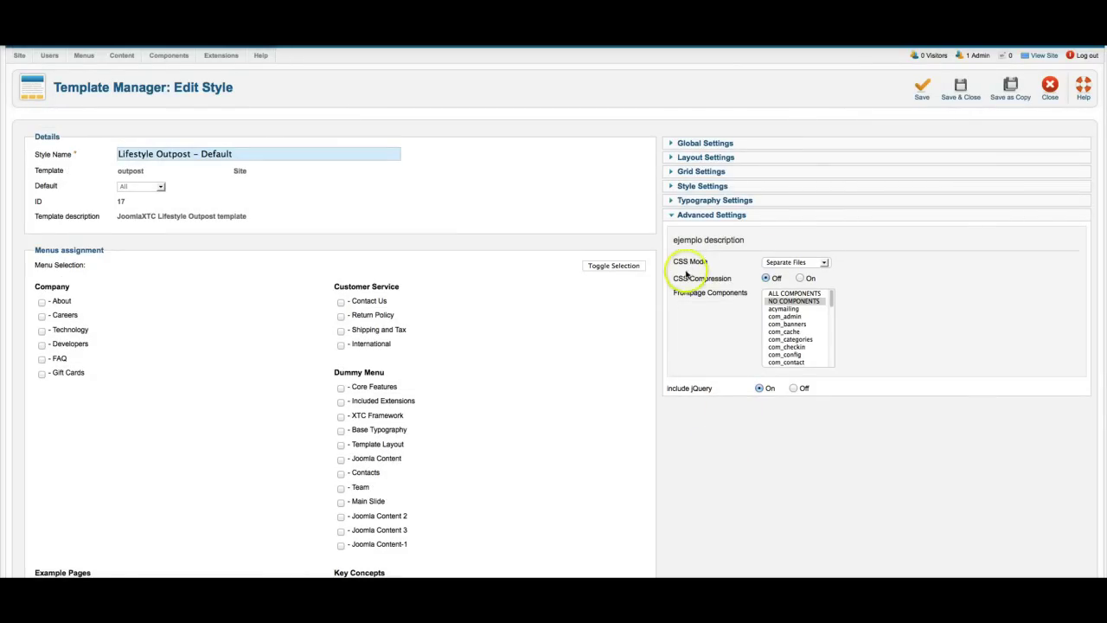
click(826, 263)
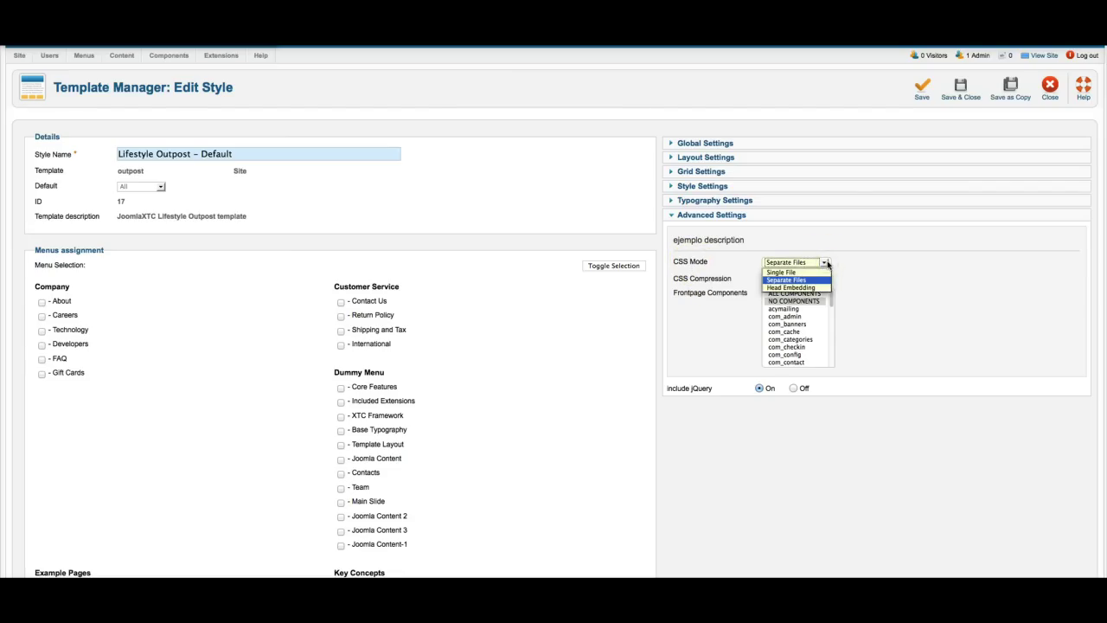
click(795, 279)
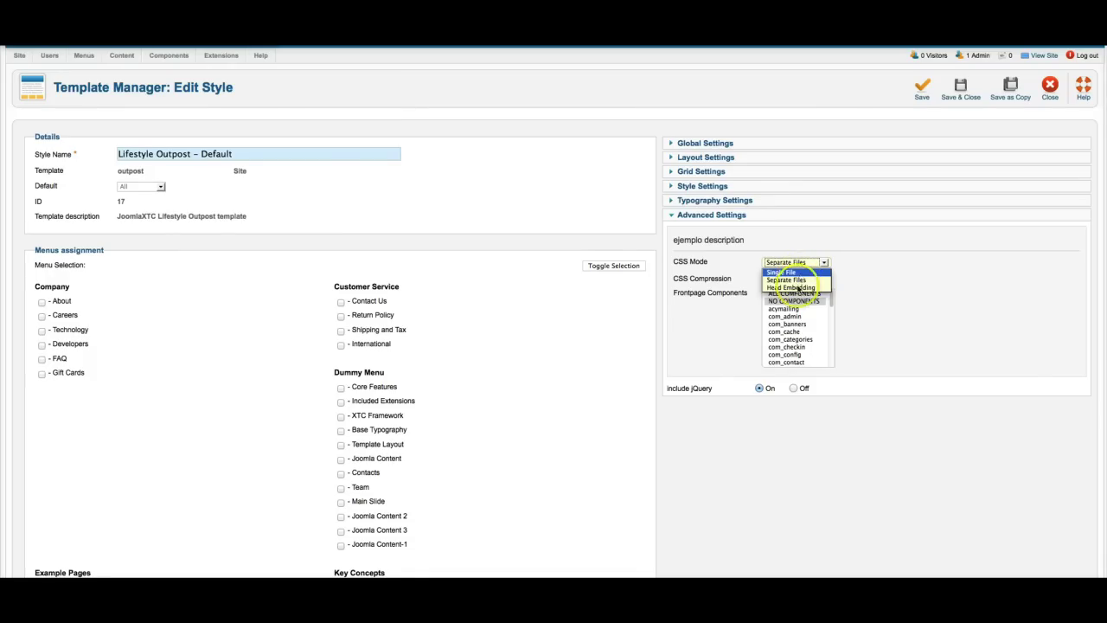
click(795, 280)
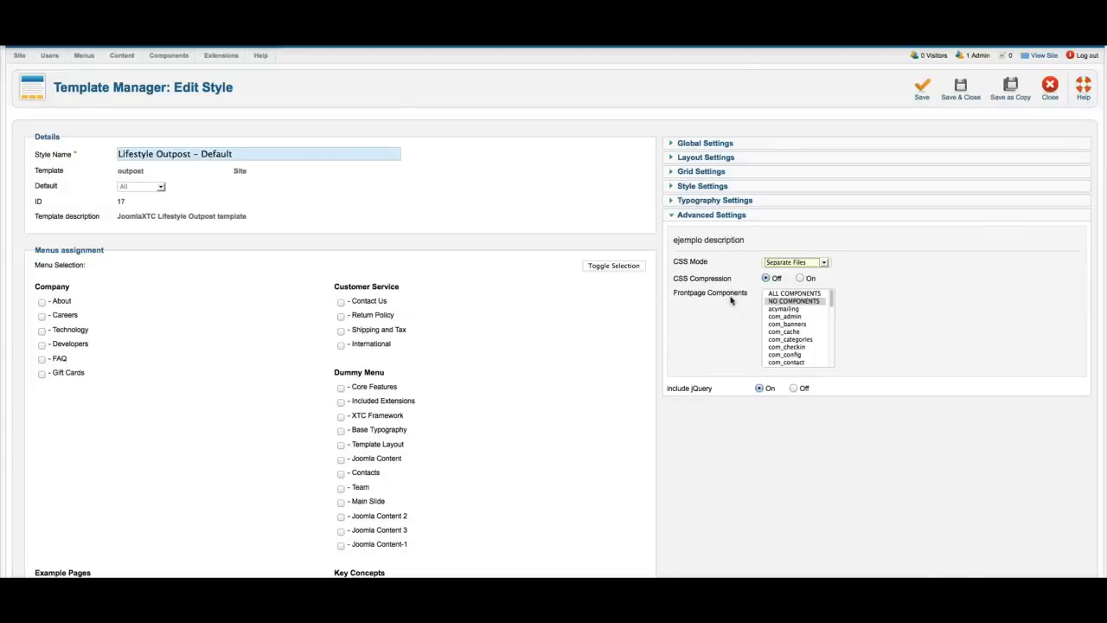
Browse the Frontpage Components list in the advanced settings.
scroll(801, 355, down, 3)
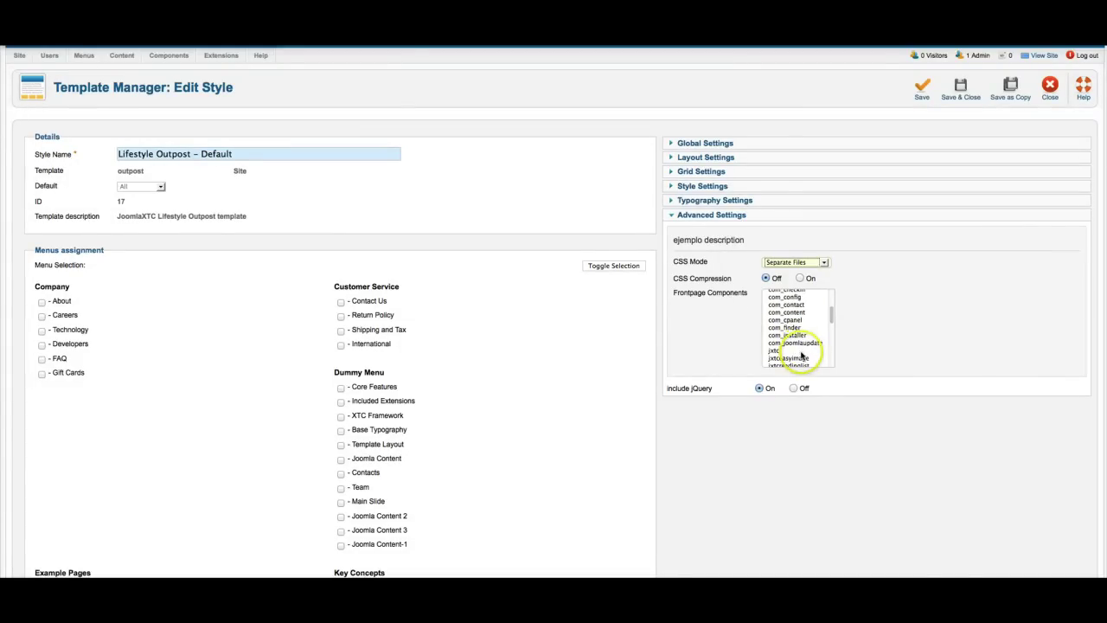
scroll(798, 328, up, 3)
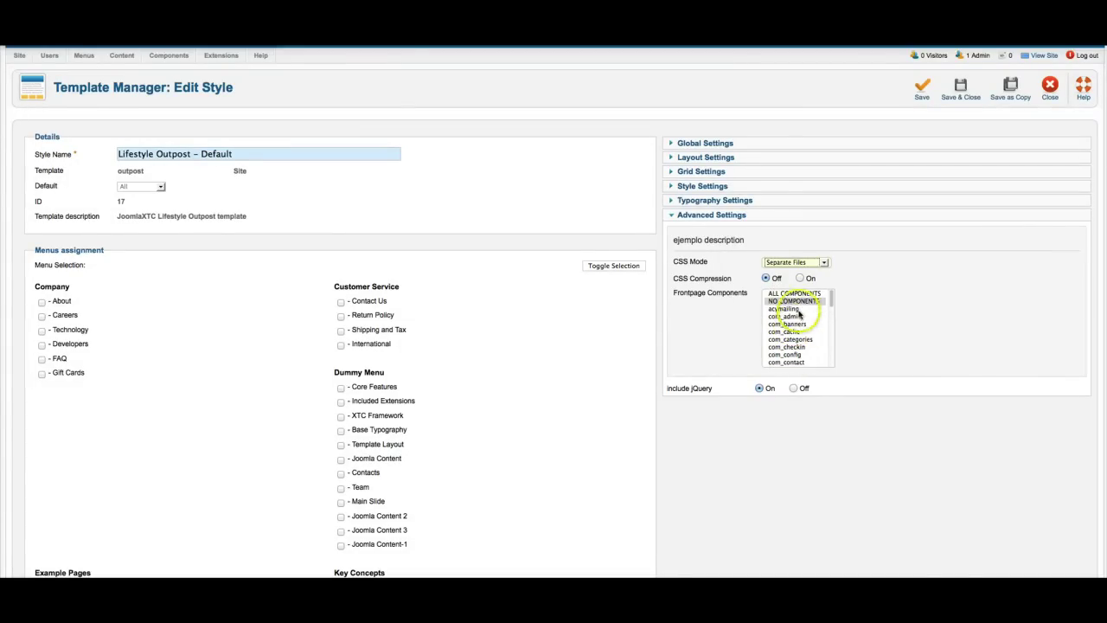
scroll(805, 338, down, 3)
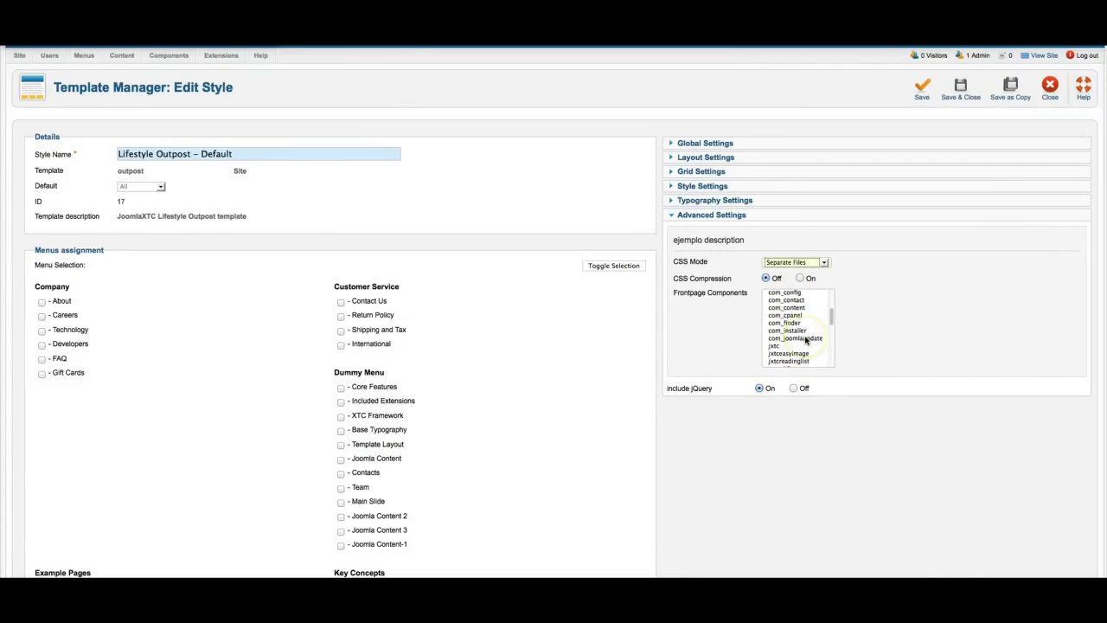
scroll(805, 339, up, 4)
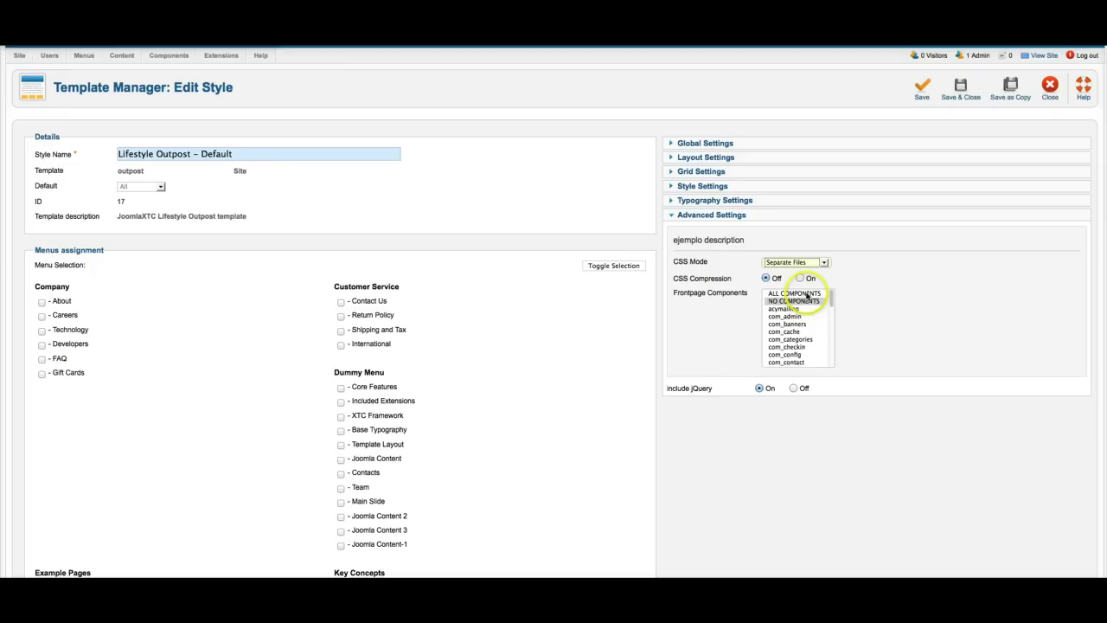
scroll(793, 353, down, 10)
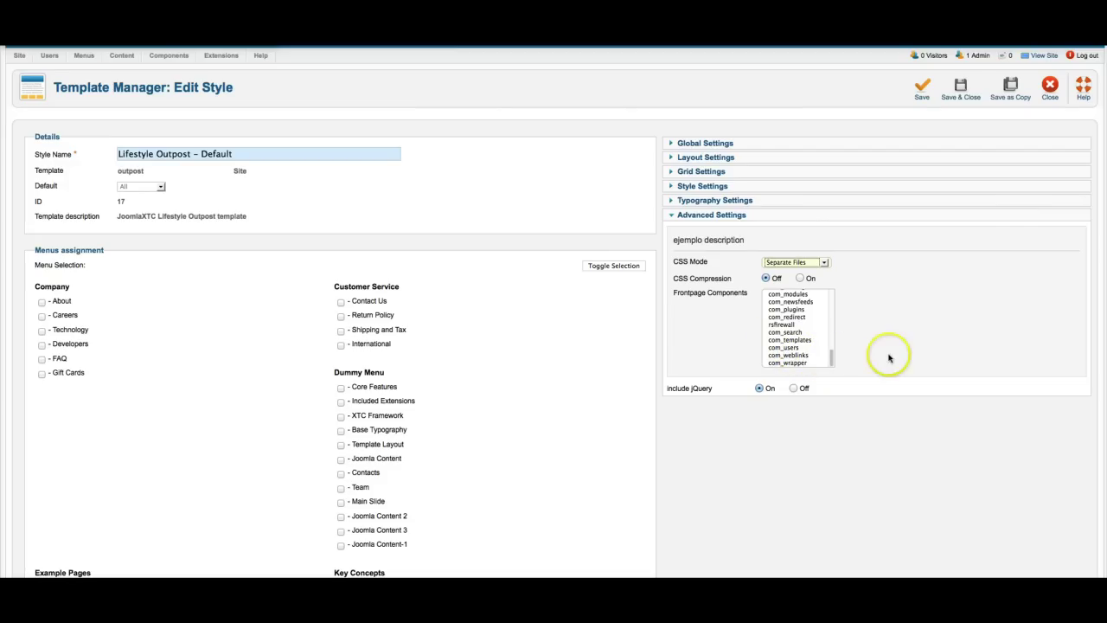
mouse_move(679, 393)
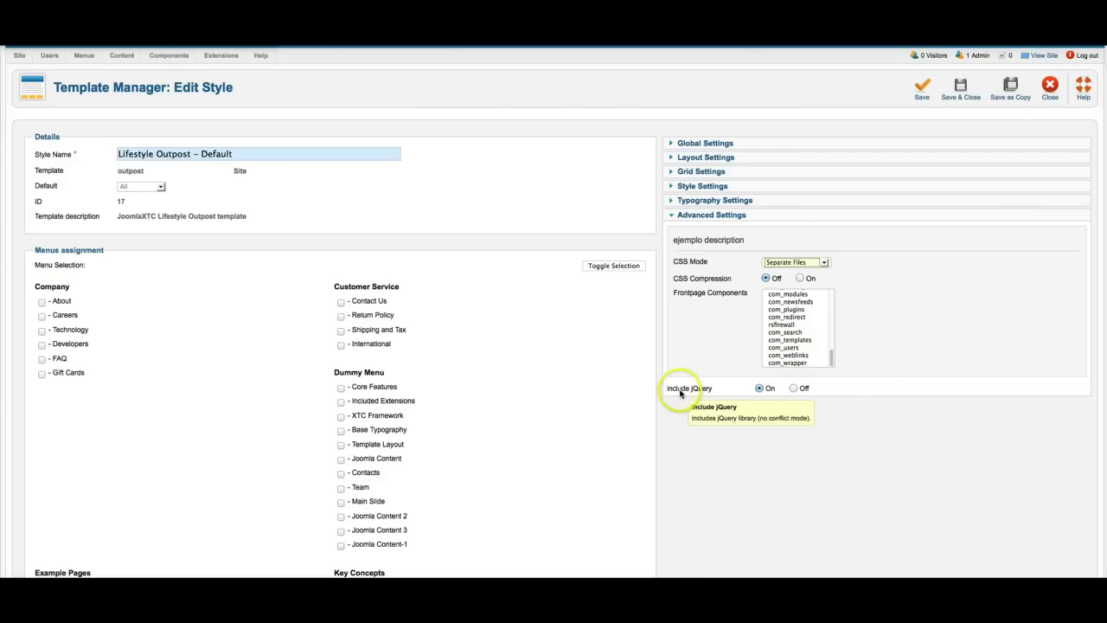